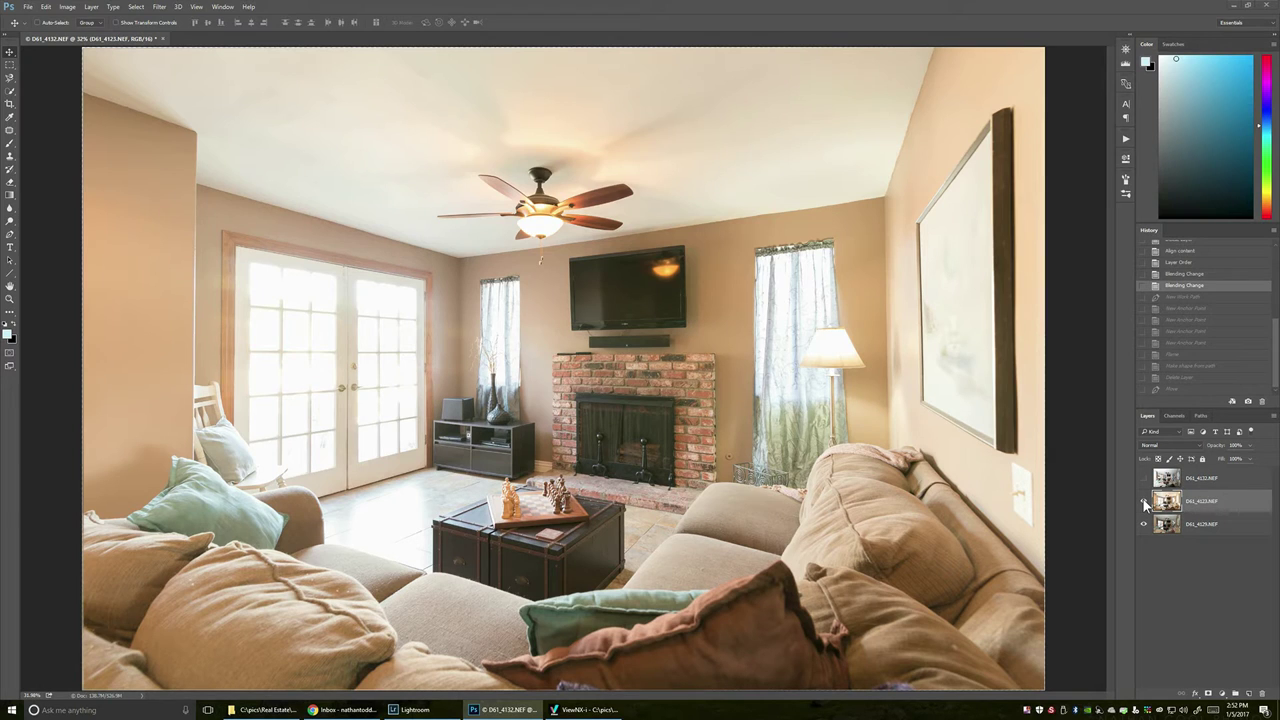
{"action": "left_click", "coordinate": [1143, 500]}
{"action": "left_click", "coordinate": [1145, 502]}
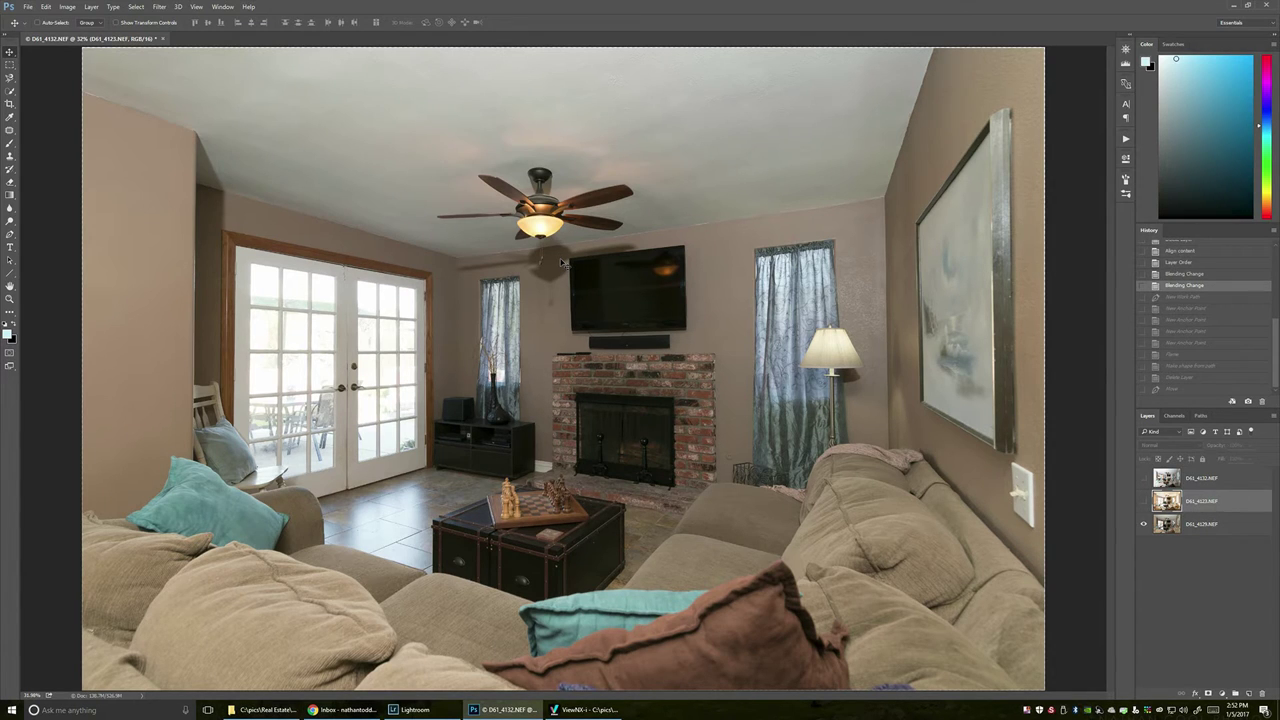
{"action": "left_click", "coordinate": [1144, 501]}
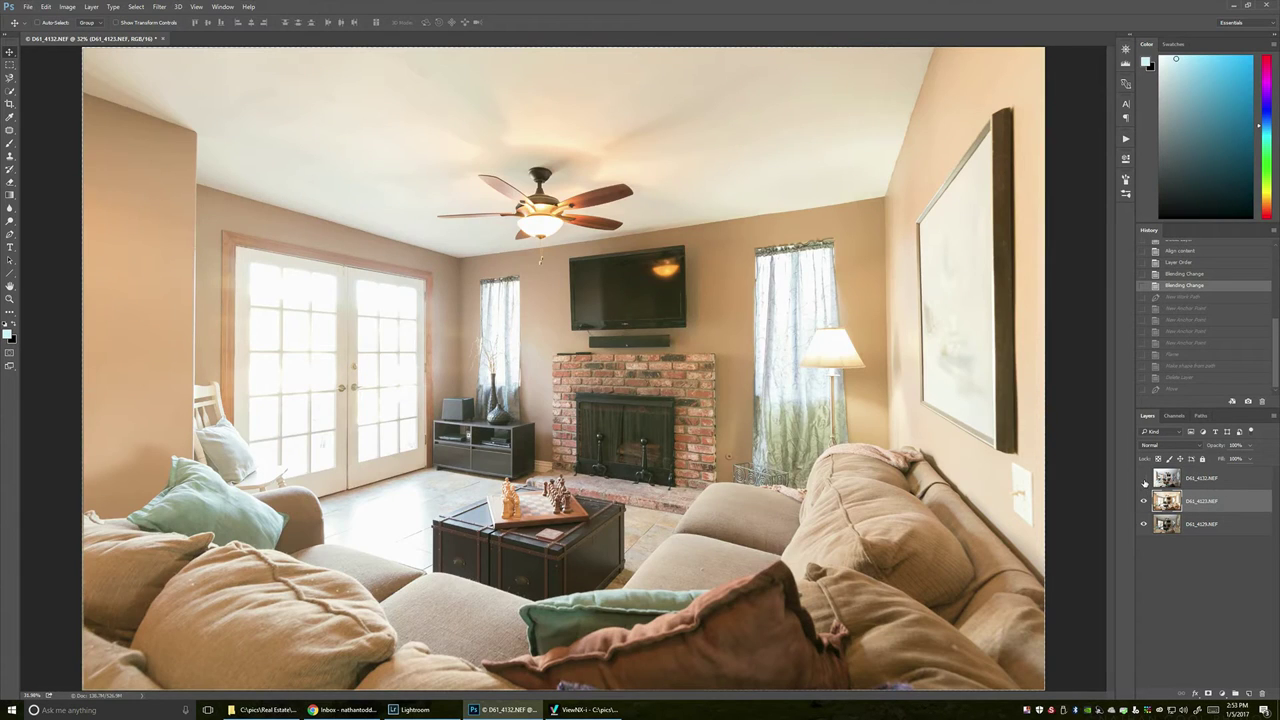
{"action": "left_click", "coordinate": [1144, 479]}
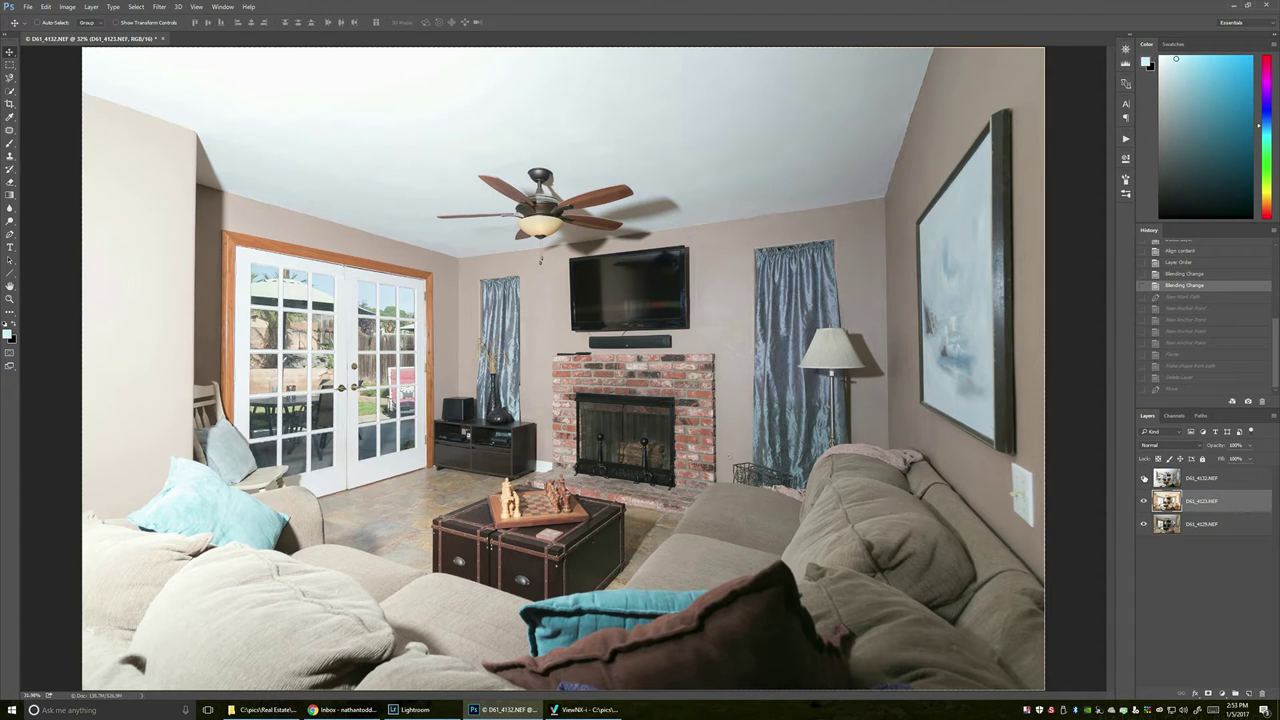
{"action": "left_click", "coordinate": [1144, 478]}
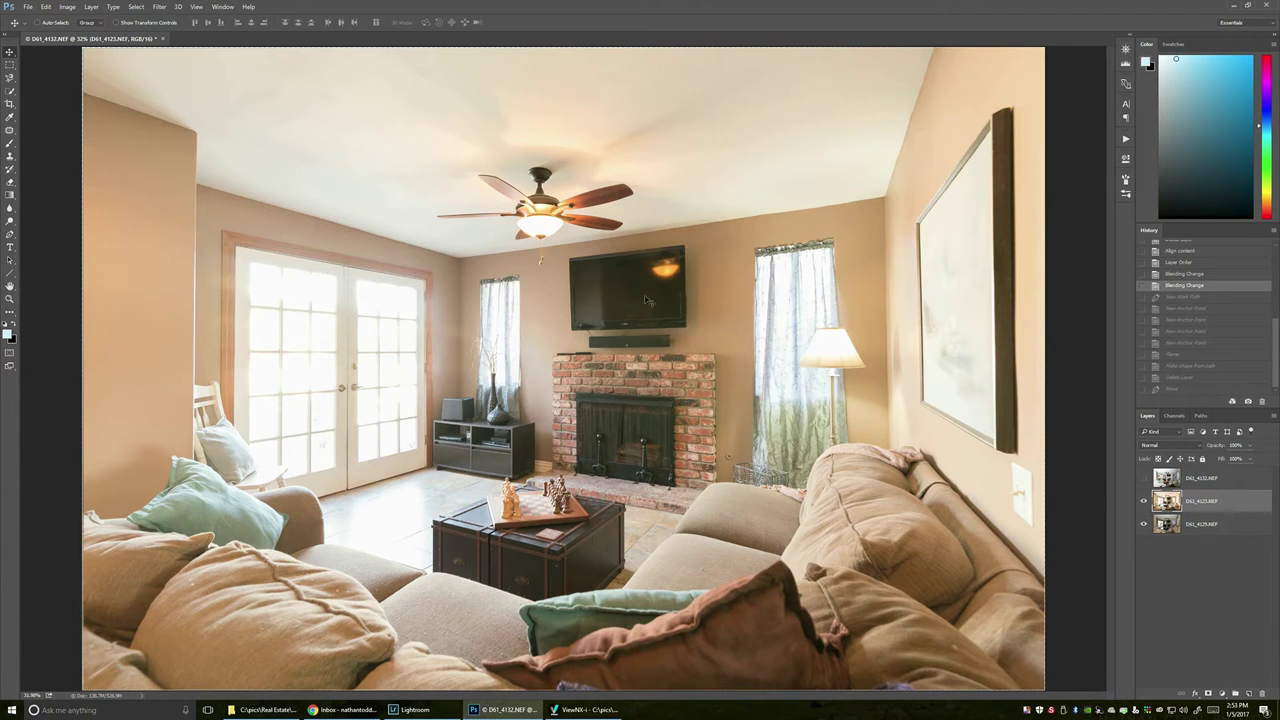
{"action": "left_click", "coordinate": [1144, 501]}
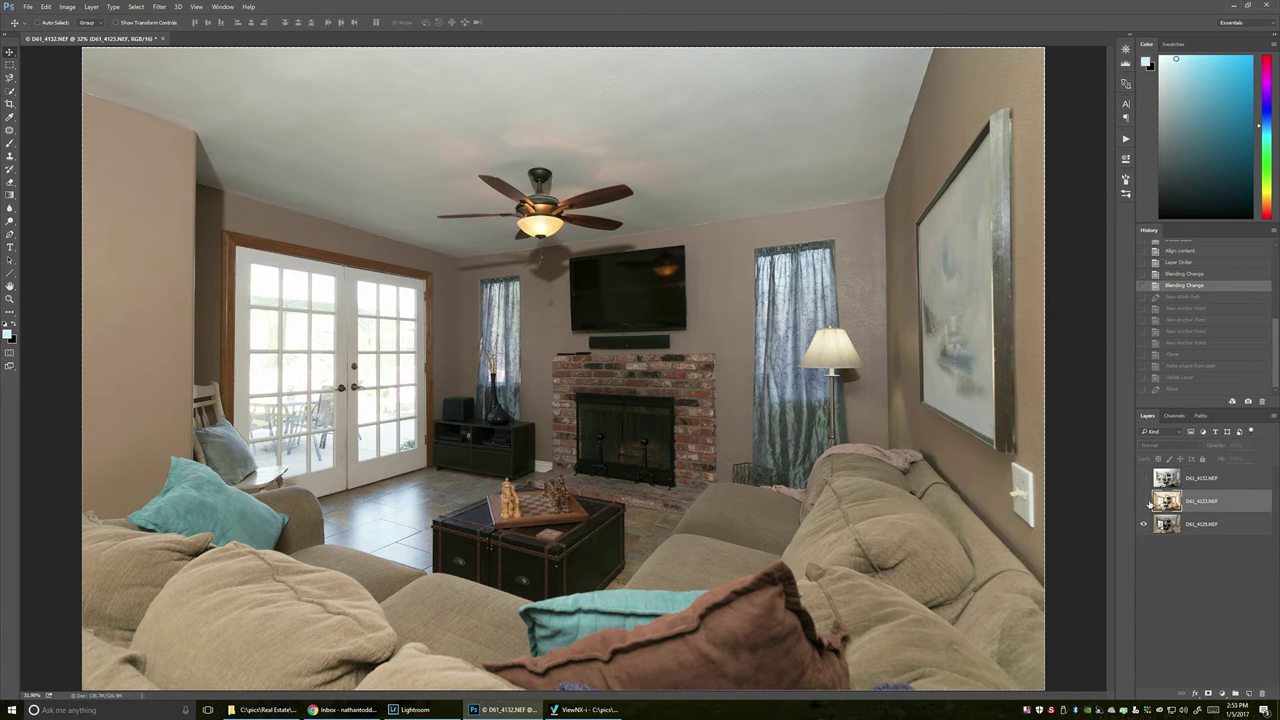
{"action": "left_click", "coordinate": [1144, 501]}
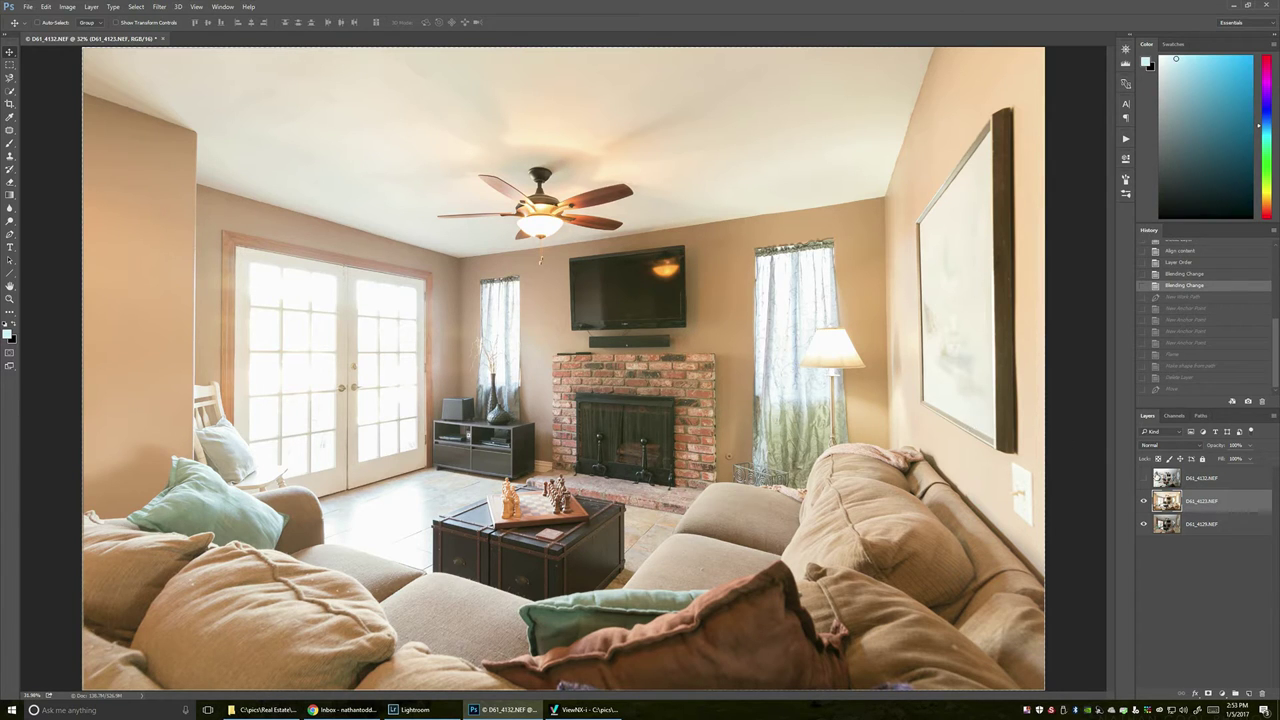
{"action": "left_click", "coordinate": [1147, 479]}
Step: Rename the middle exposure layer to 'amb' and set its blend mode to Luminosity
{"action": "double_click", "coordinate": [1208, 502]}
{"action": "type", "text": "amb"}
{"action": "key", "text": "Return"}
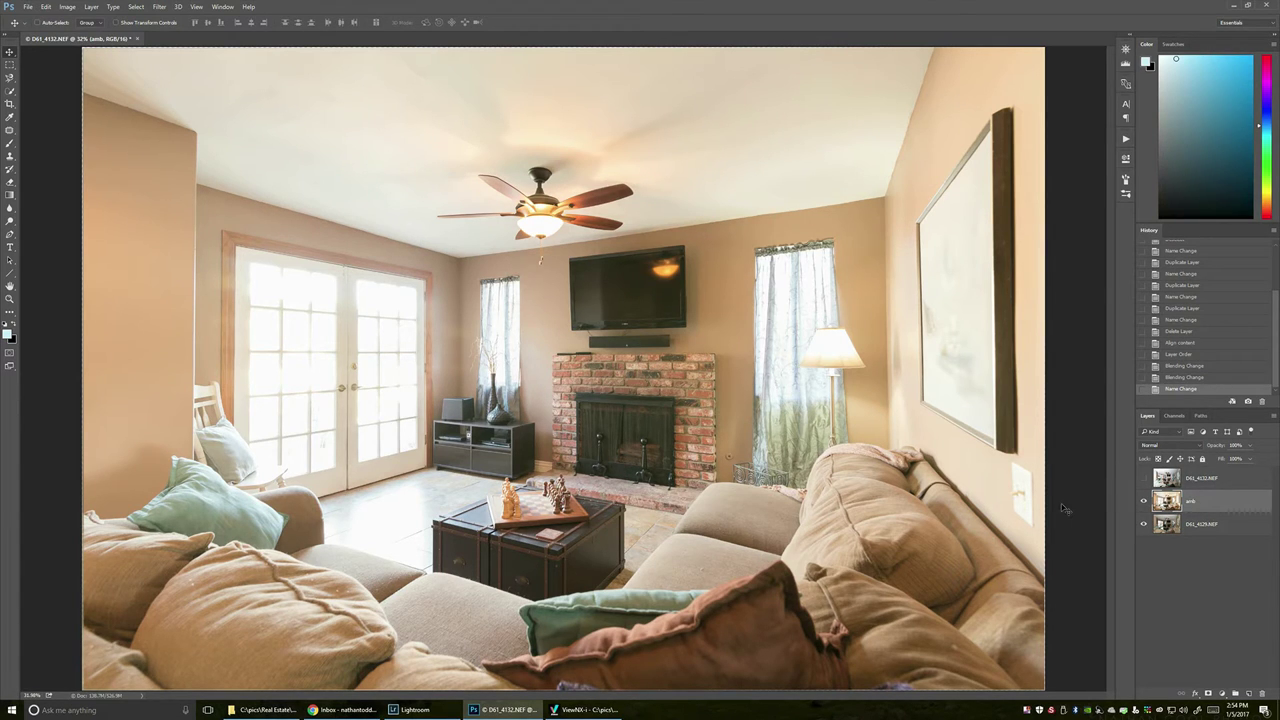
{"action": "left_click", "coordinate": [1175, 450]}
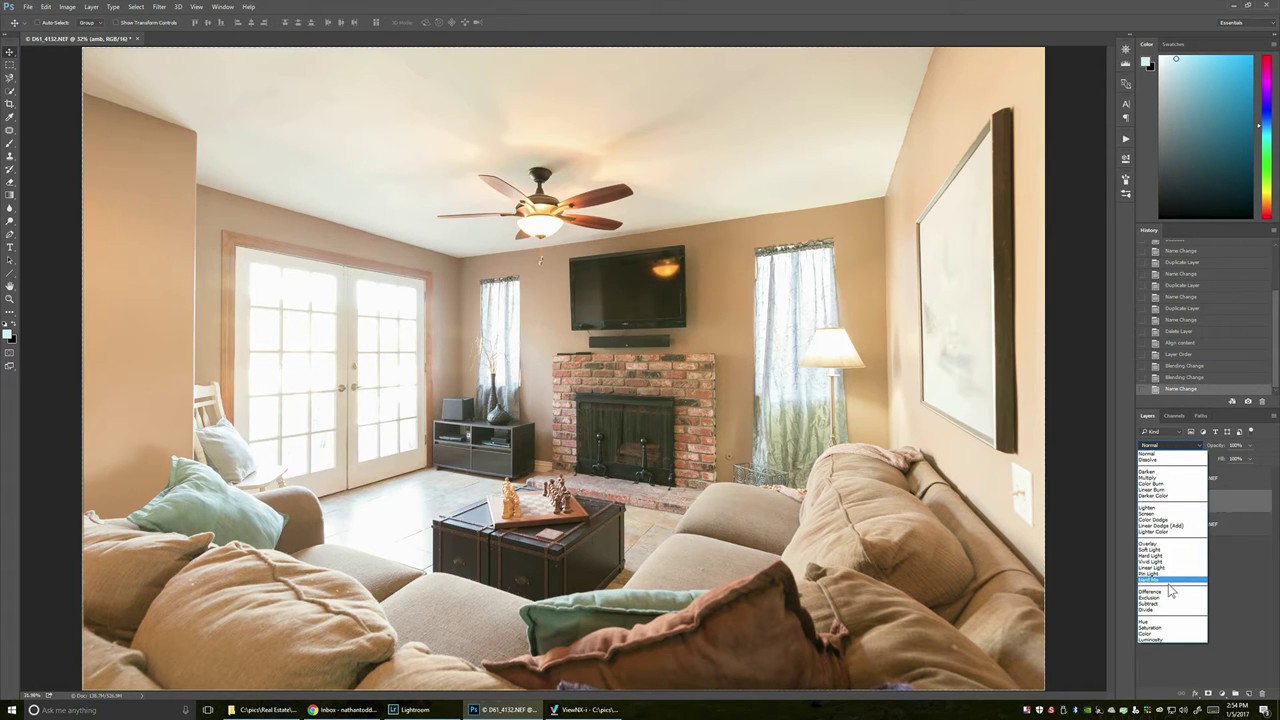
{"action": "left_click", "coordinate": [1150, 640]}
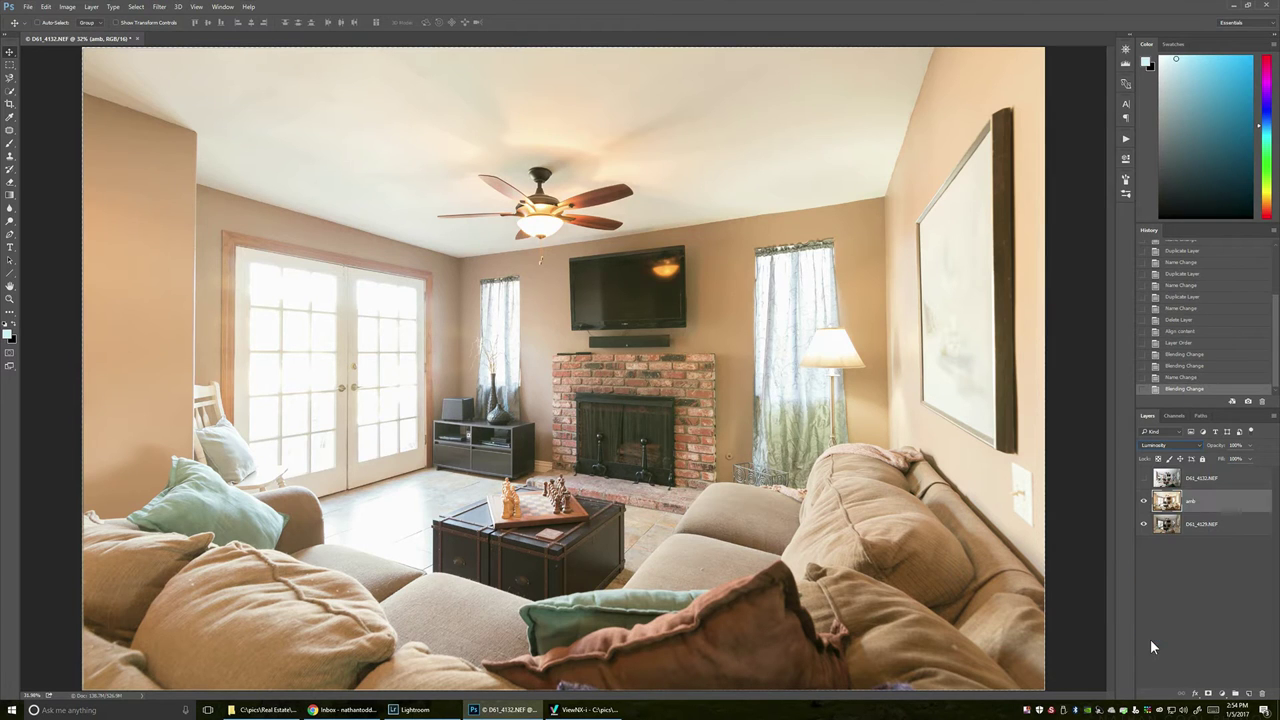
Step: Toggle the amb layer's visibility several times to compare it against the base exposure
{"action": "left_click", "coordinate": [1144, 501]}
{"action": "left_click", "coordinate": [1144, 502]}
{"action": "left_click", "coordinate": [1144, 501]}
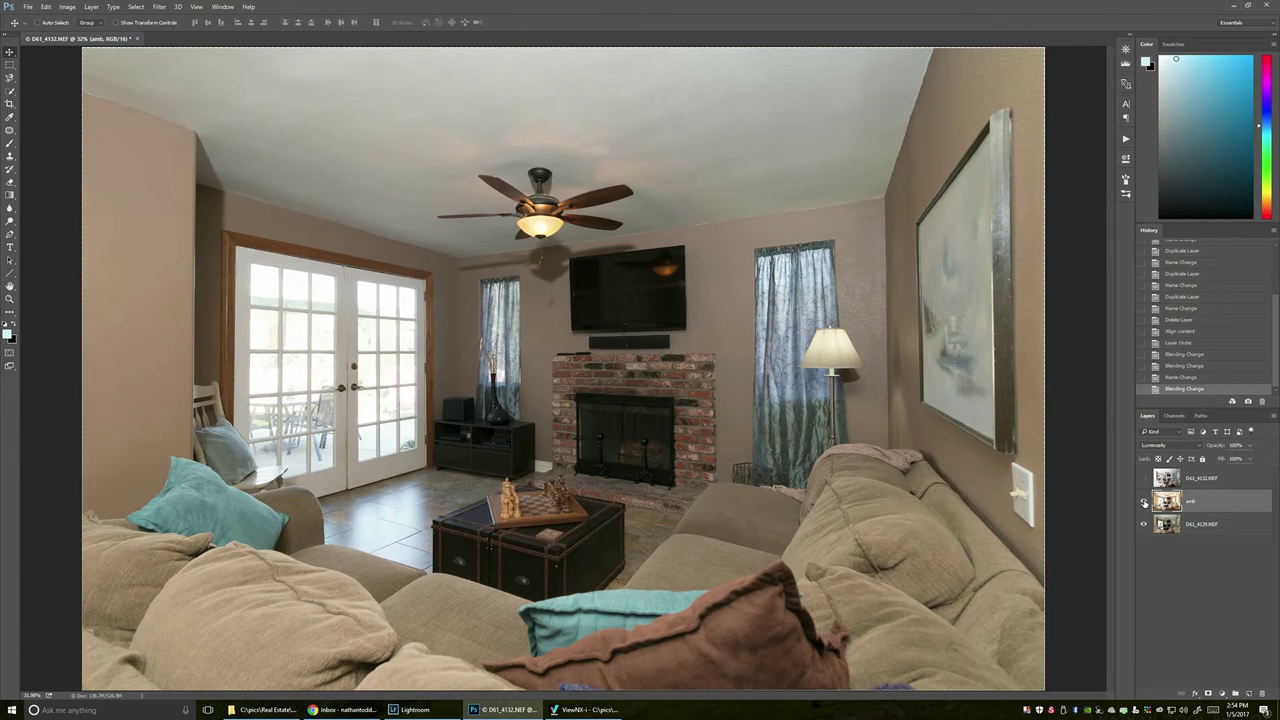
{"action": "left_click", "coordinate": [1144, 502]}
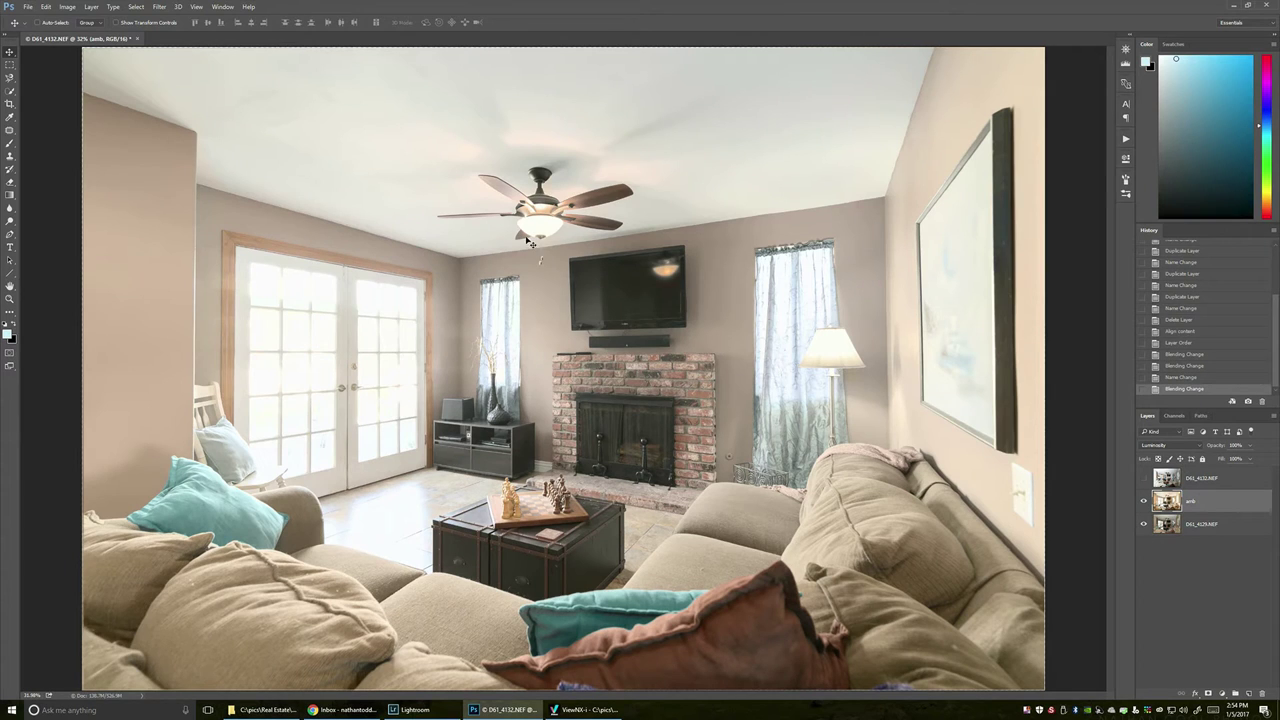
{"action": "left_click", "coordinate": [1144, 502]}
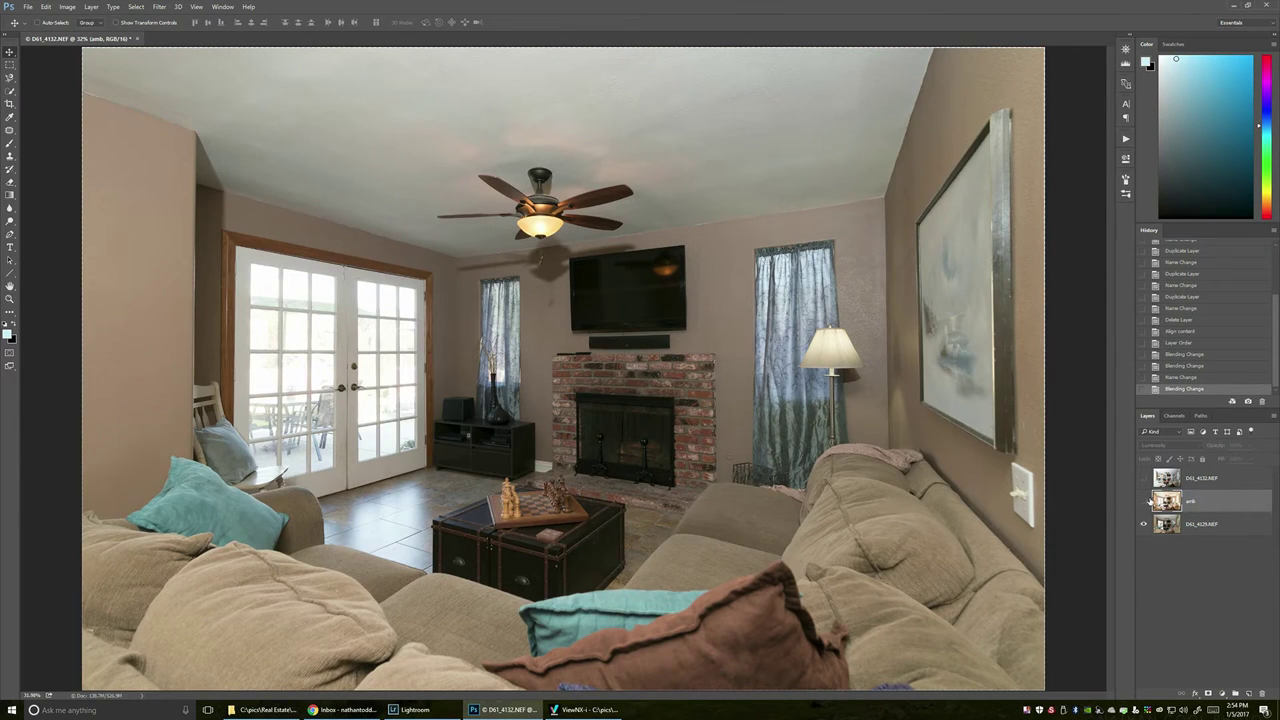
{"action": "left_click", "coordinate": [1144, 502]}
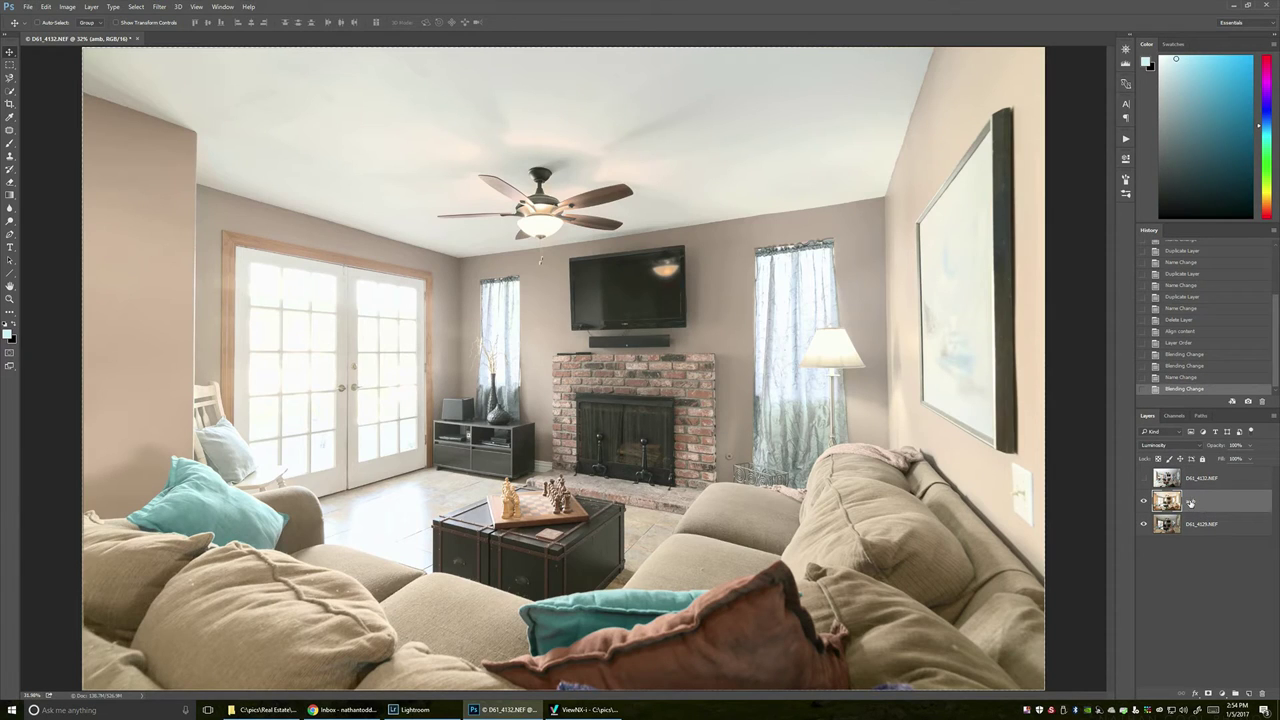
Step: Add a Hide All layer mask to the amb layer
{"action": "key", "text": "alt+l"}
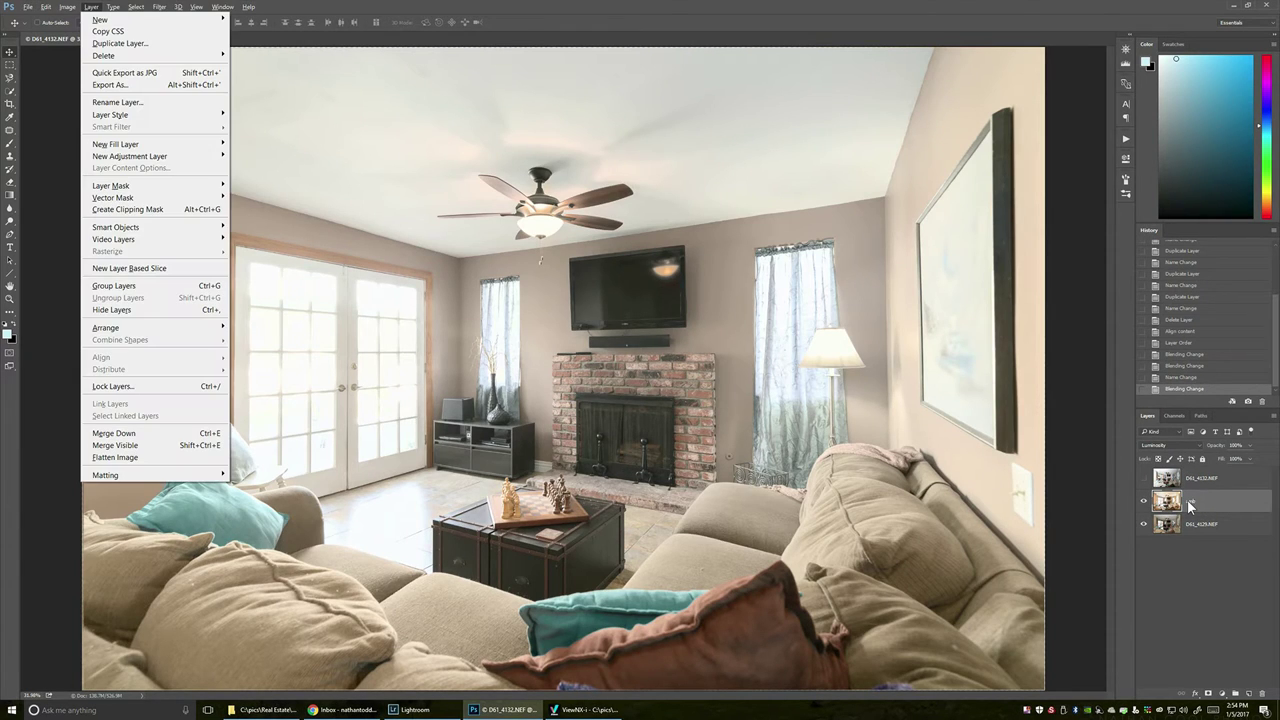
{"action": "key", "text": "m"}
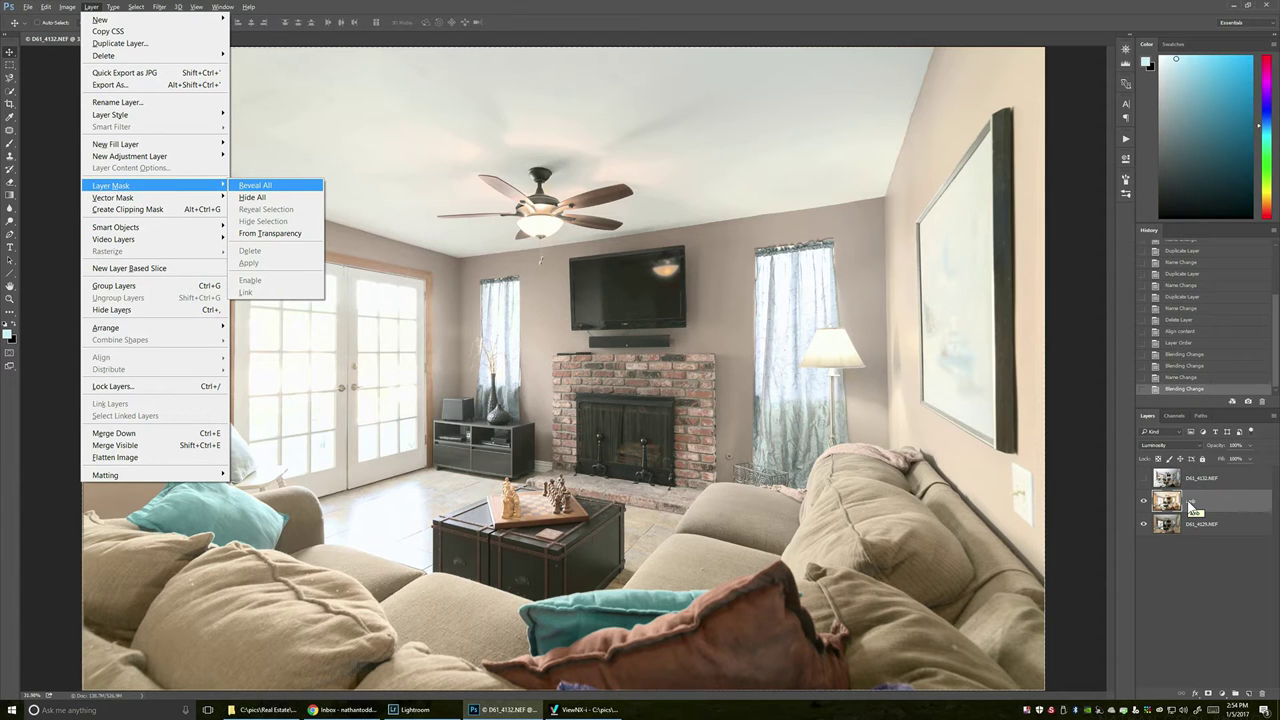
{"action": "key", "text": "Down"}
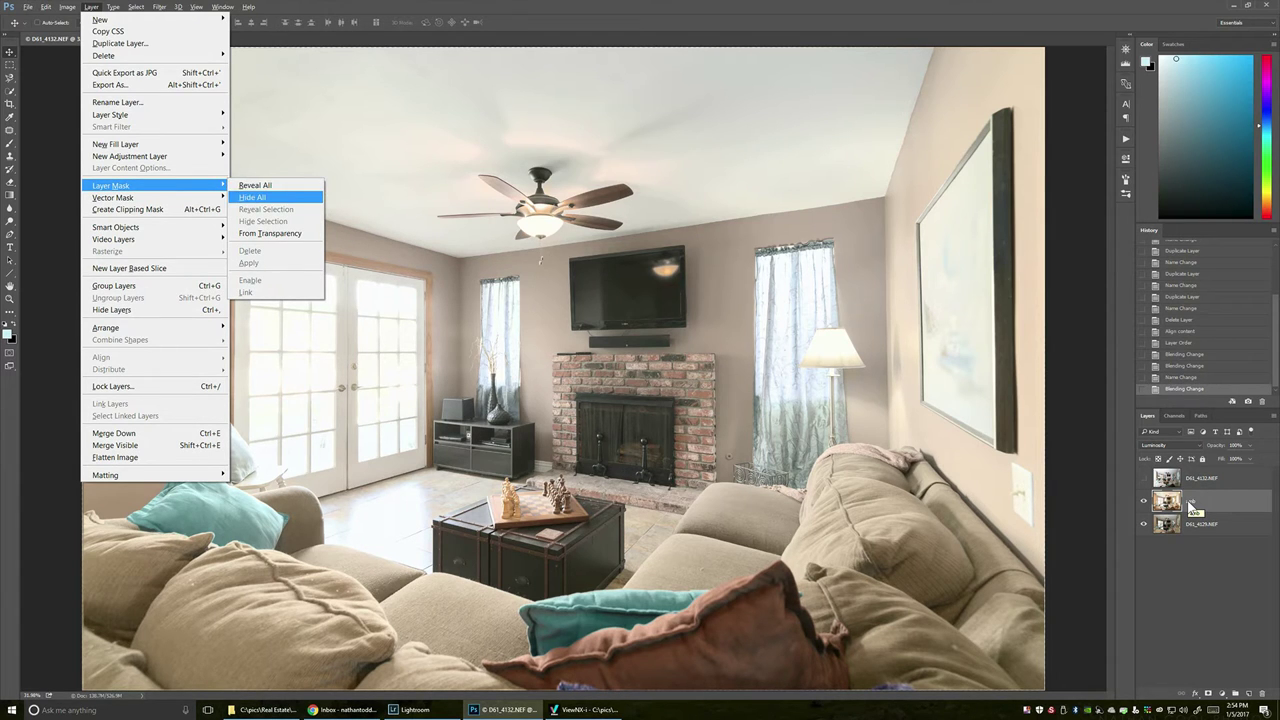
{"action": "key", "text": "Return"}
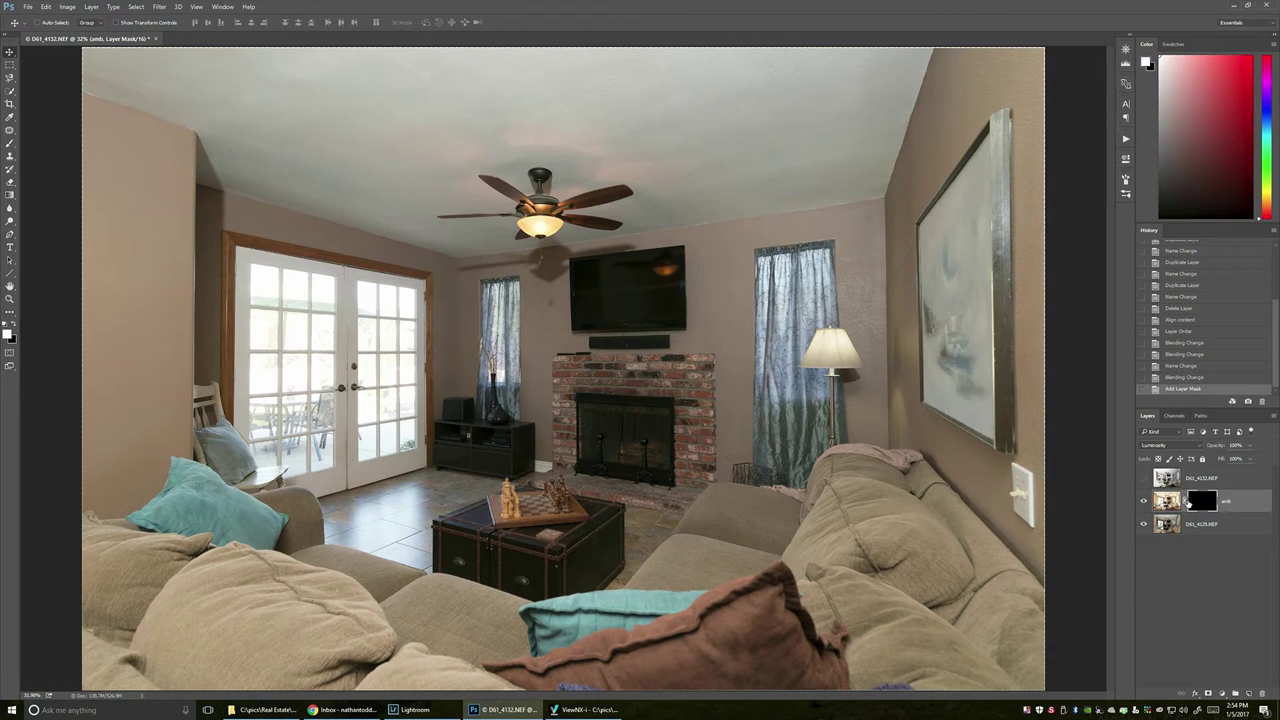
Step: Switch to the Brush tool and enlarge the brush size
{"action": "key", "text": "b"}
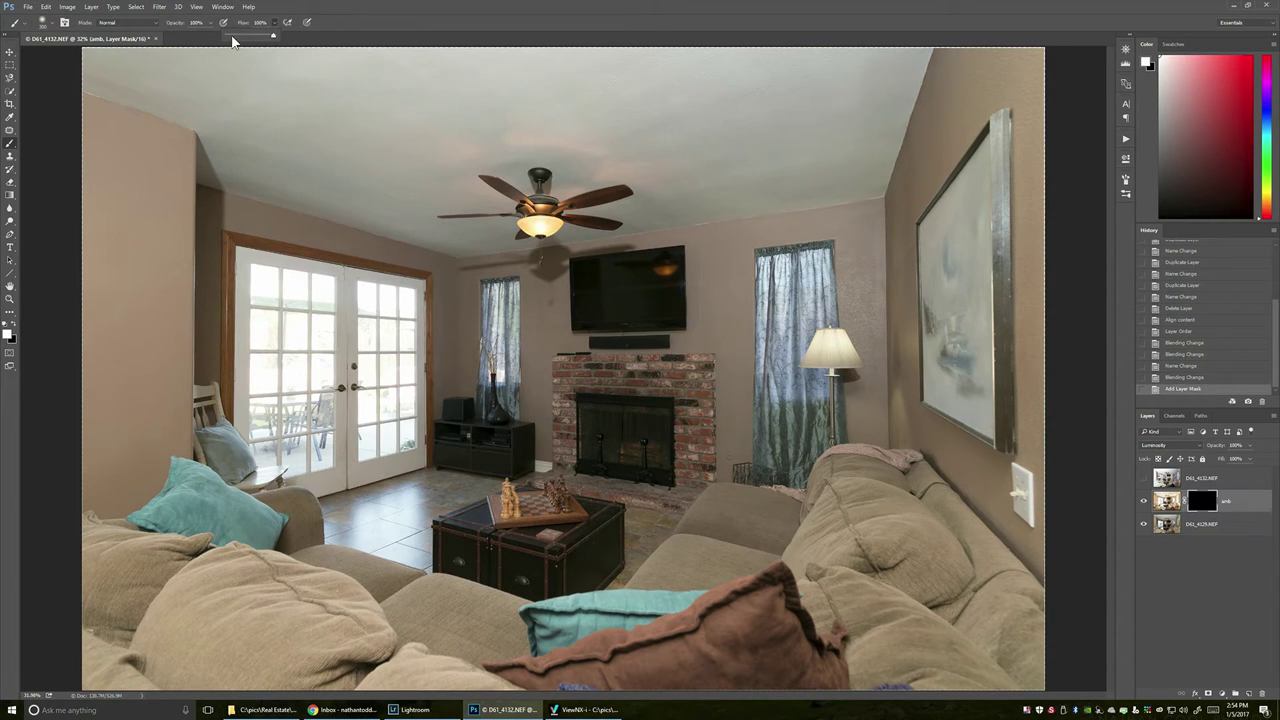
{"action": "key", "text": "v"}
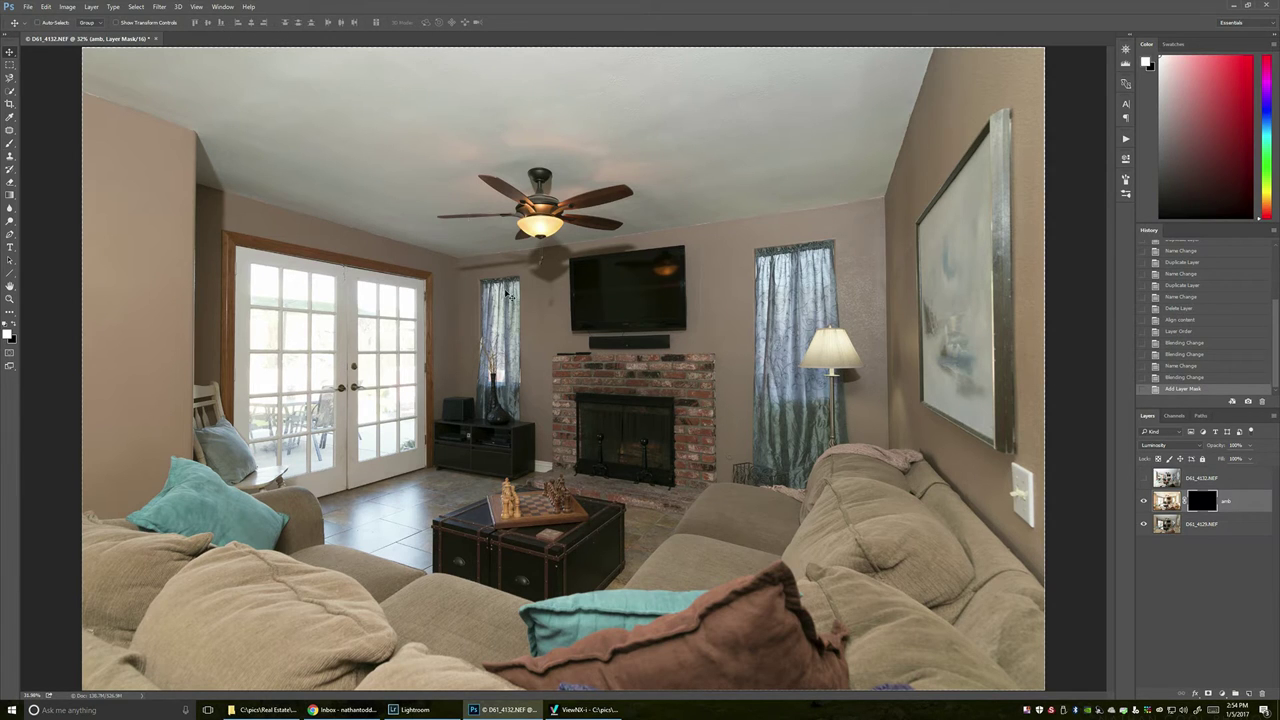
{"action": "key", "text": "b"}
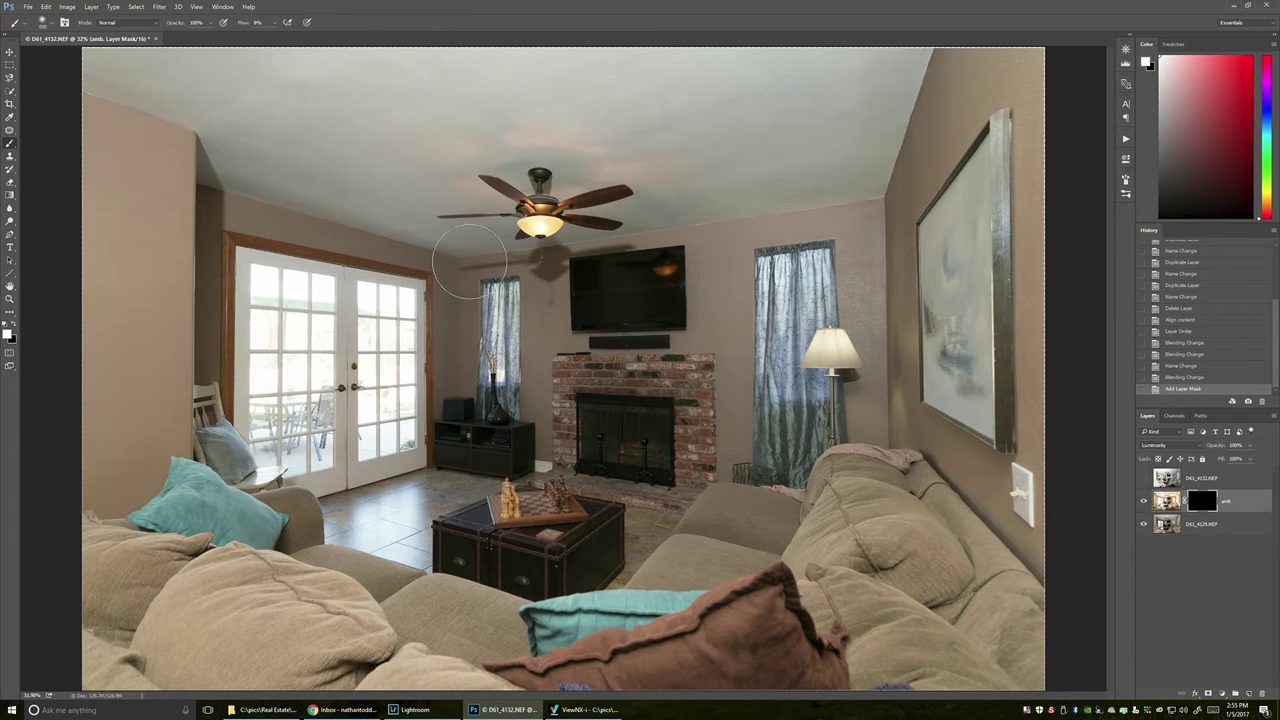
{"action": "key", "text": "bracketright"}
{"action": "key", "text": "bracketright"}
Step: Paint the amb mask over the ceiling fan, ceiling, left wall, fireplace, coffee table and right curtain
{"action": "left_click_drag", "start_coordinate": [503, 275], "coordinate": [540, 270]}
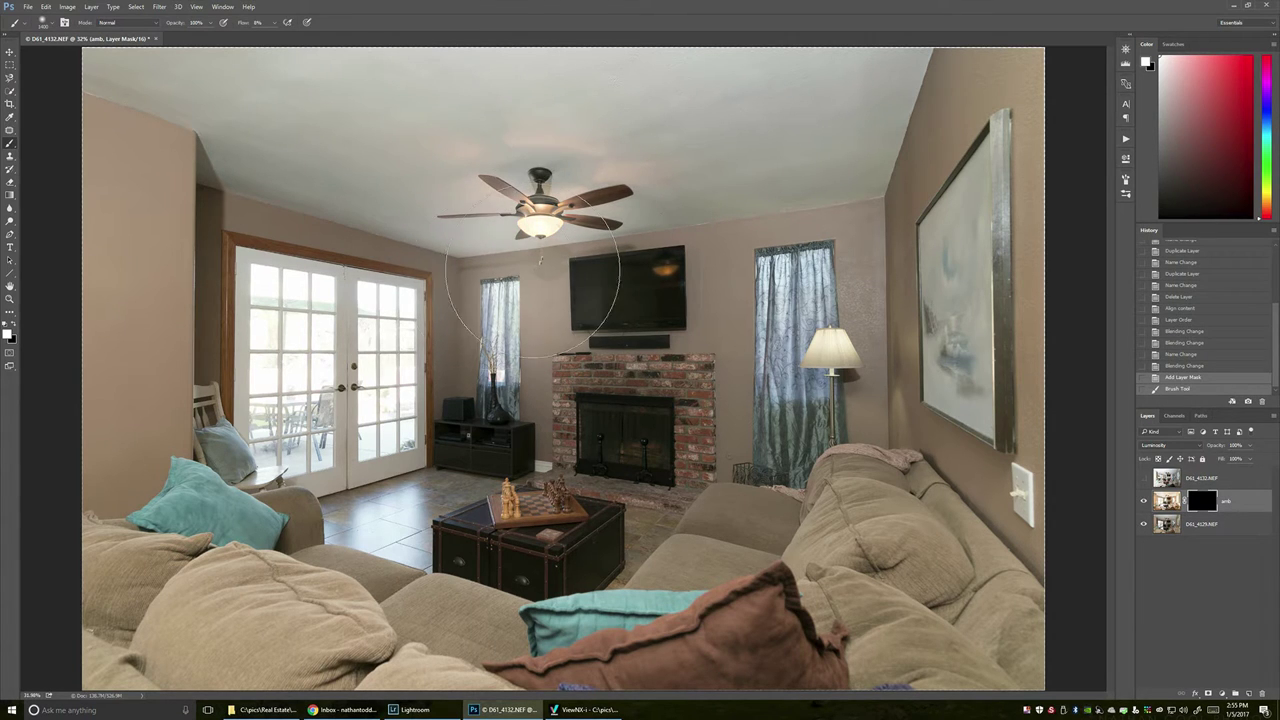
{"action": "left_click_drag", "start_coordinate": [470, 260], "coordinate": [480, 225]}
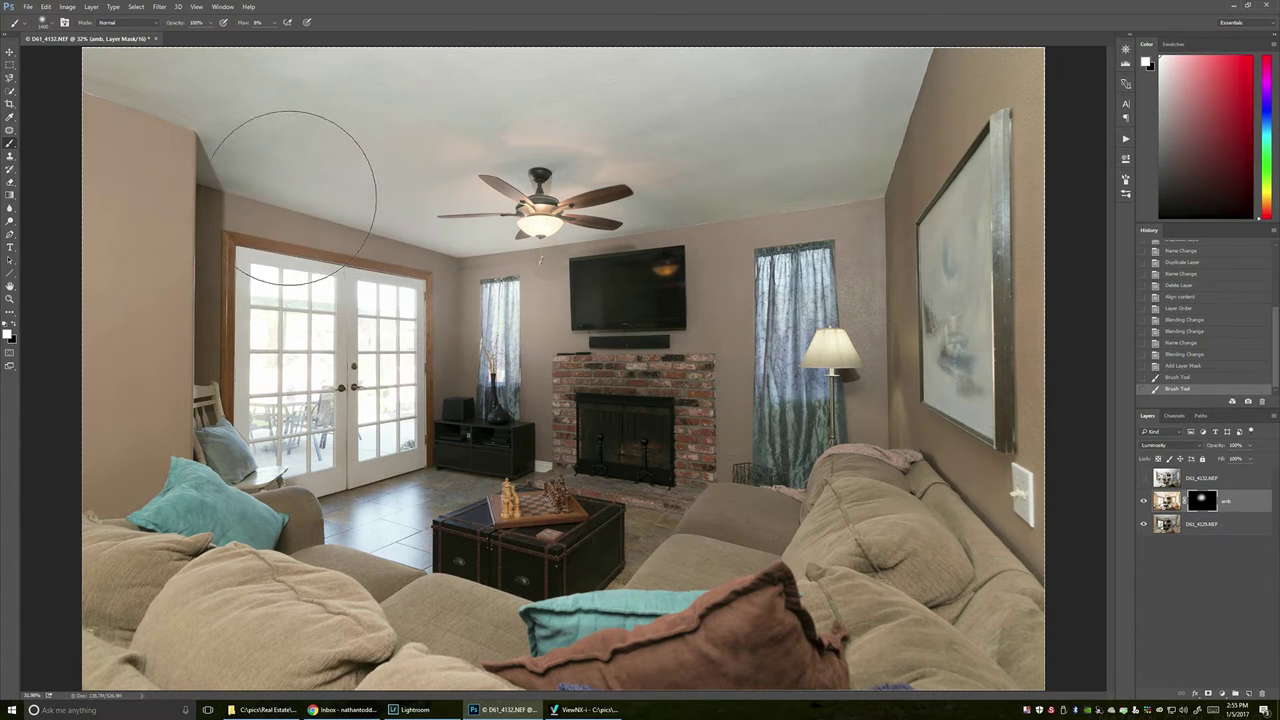
{"action": "mouse_move", "coordinate": [300, 290]}
{"action": "left_mouse_down"}
{"action": "mouse_move", "coordinate": [340, 300]}
{"action": "mouse_move", "coordinate": [337, 366]}
{"action": "left_mouse_up"}
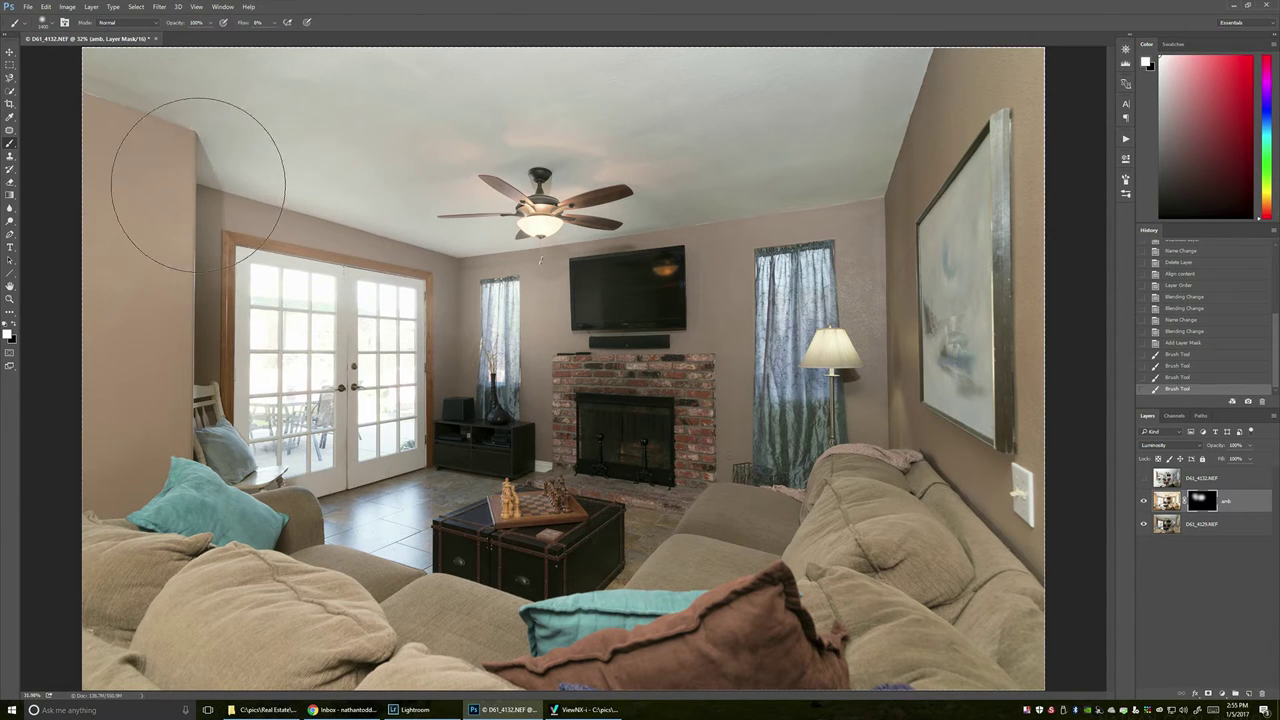
{"action": "mouse_move", "coordinate": [172, 222]}
{"action": "left_mouse_down"}
{"action": "mouse_move", "coordinate": [177, 357]}
{"action": "mouse_move", "coordinate": [265, 400]}
{"action": "left_mouse_up"}
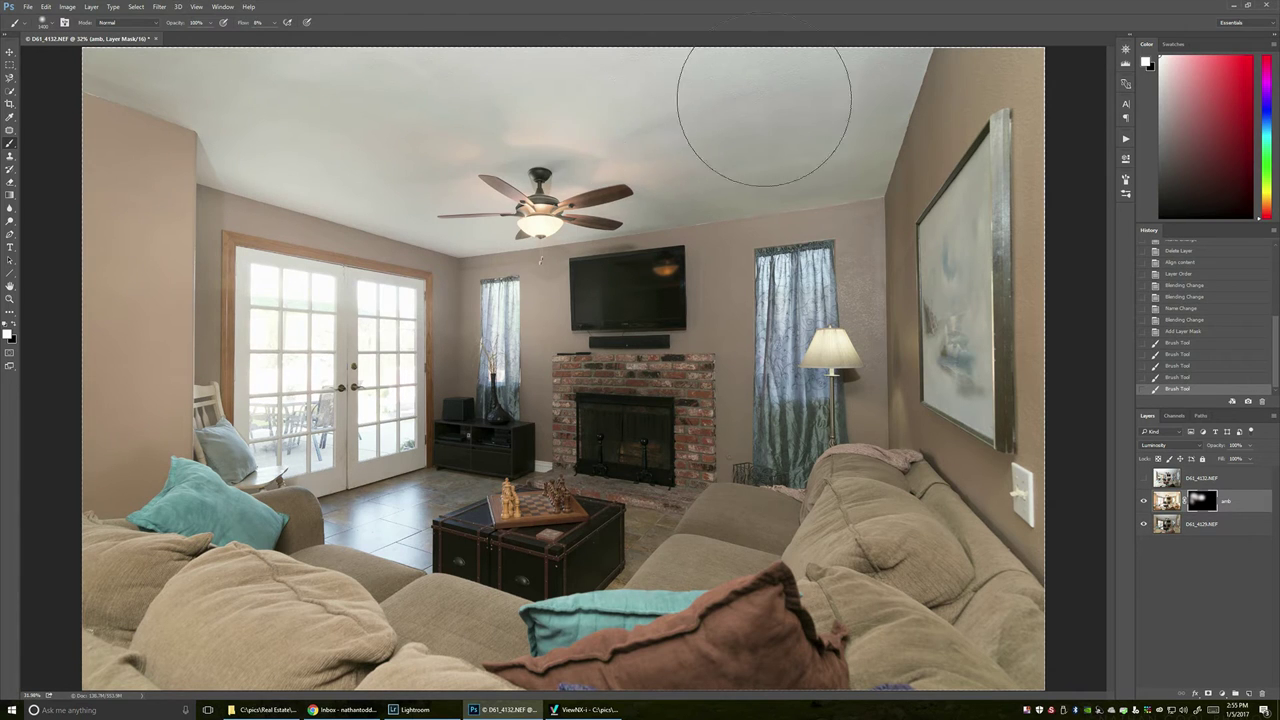
{"action": "mouse_move", "coordinate": [785, 178]}
{"action": "left_mouse_down"}
{"action": "mouse_move", "coordinate": [671, 223]}
{"action": "mouse_move", "coordinate": [671, 268]}
{"action": "mouse_move", "coordinate": [700, 282]}
{"action": "mouse_move", "coordinate": [800, 275]}
{"action": "left_mouse_up"}
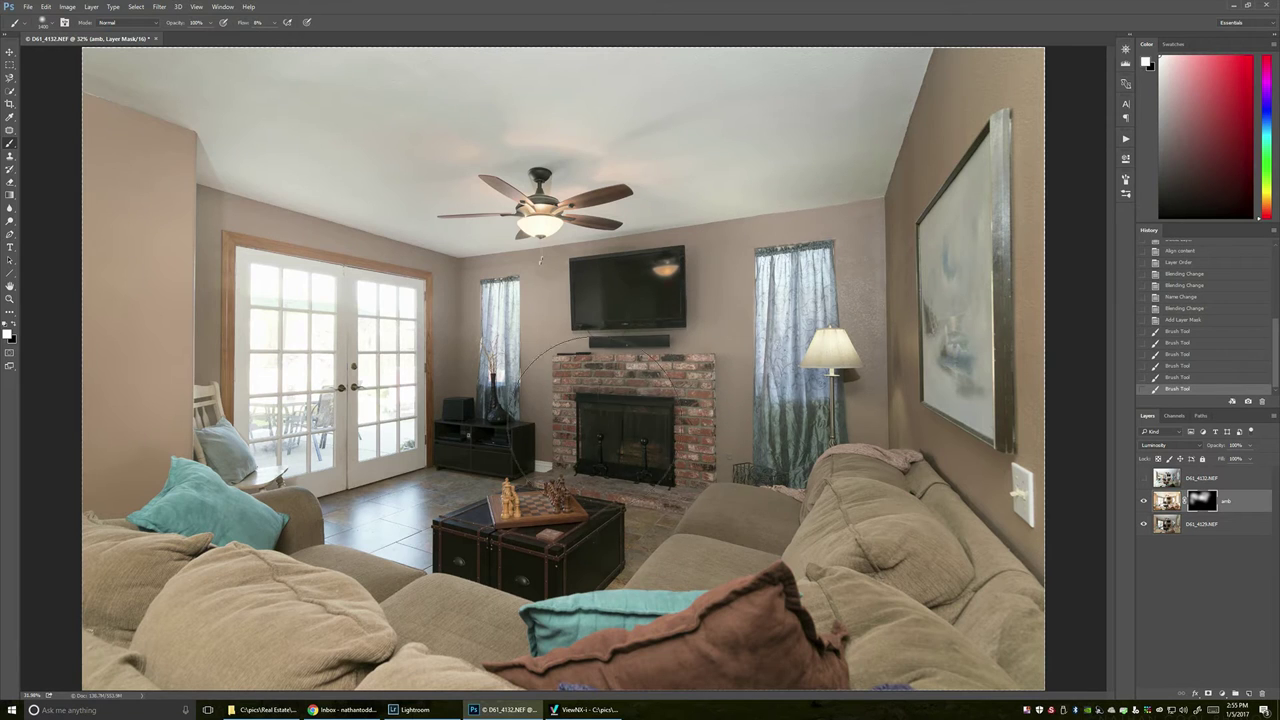
{"action": "mouse_move", "coordinate": [690, 490]}
{"action": "left_mouse_down"}
{"action": "mouse_move", "coordinate": [650, 525]}
{"action": "mouse_move", "coordinate": [500, 505]}
{"action": "mouse_move", "coordinate": [450, 482]}
{"action": "mouse_move", "coordinate": [470, 450]}
{"action": "mouse_move", "coordinate": [420, 500]}
{"action": "mouse_move", "coordinate": [436, 500]}
{"action": "left_mouse_up"}
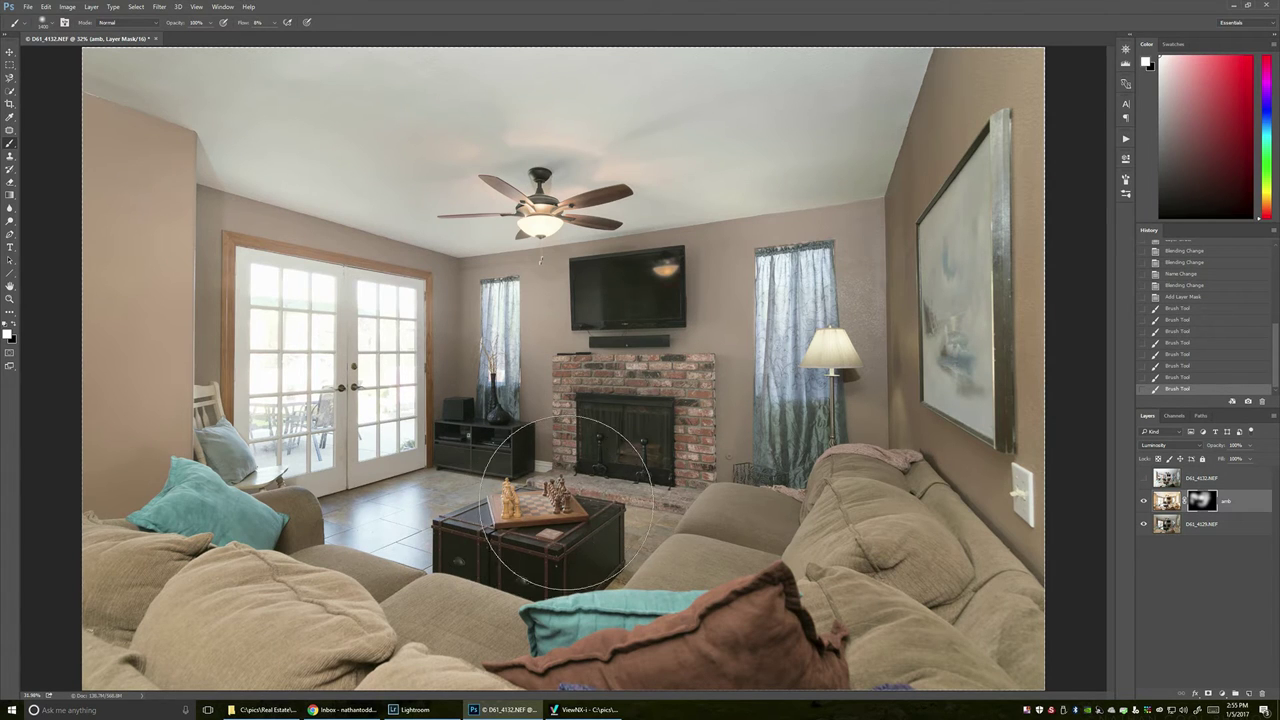
{"action": "mouse_move", "coordinate": [800, 322]}
{"action": "left_mouse_down"}
{"action": "mouse_move", "coordinate": [825, 290]}
{"action": "mouse_move", "coordinate": [858, 340]}
{"action": "mouse_move", "coordinate": [780, 400]}
{"action": "mouse_move", "coordinate": [740, 400]}
{"action": "mouse_move", "coordinate": [590, 330]}
{"action": "mouse_move", "coordinate": [715, 455]}
{"action": "left_mouse_up"}
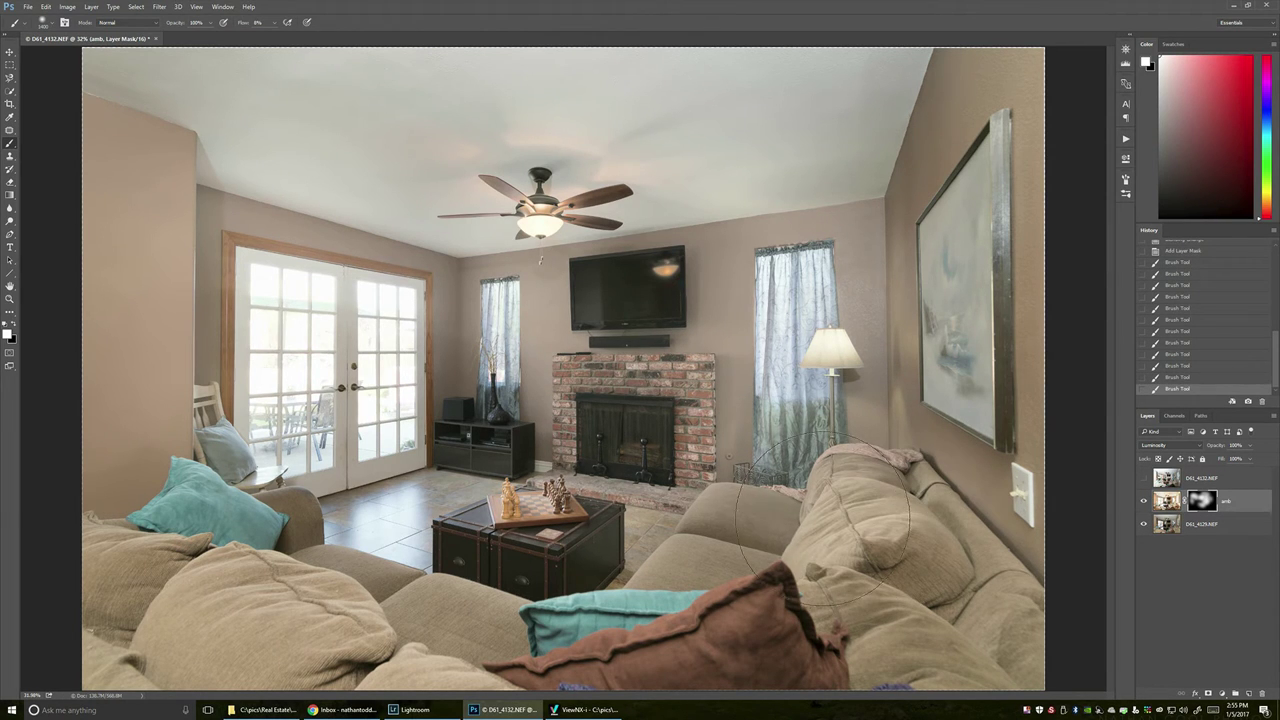
Step: Reveal ambient light on the sofa, left wall, wall beside the French doors, painting and upper right wall
{"action": "left_click", "coordinate": [215, 610]}
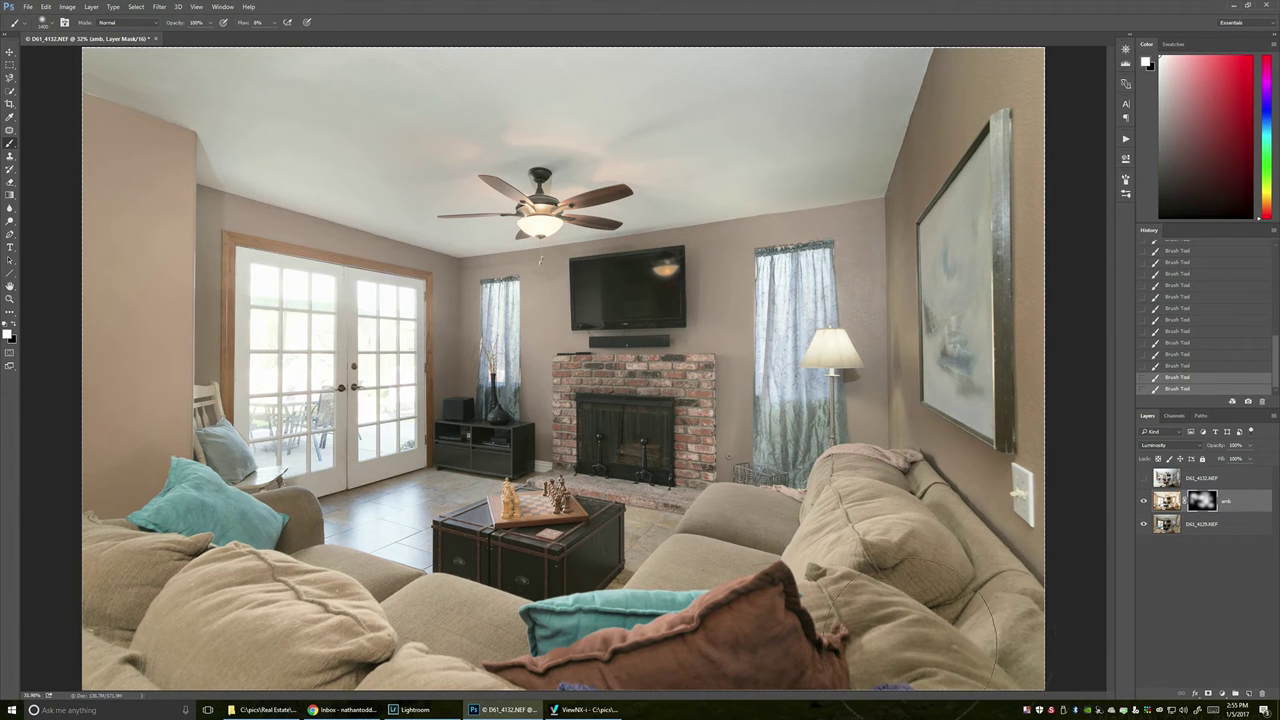
{"action": "left_click", "coordinate": [140, 463]}
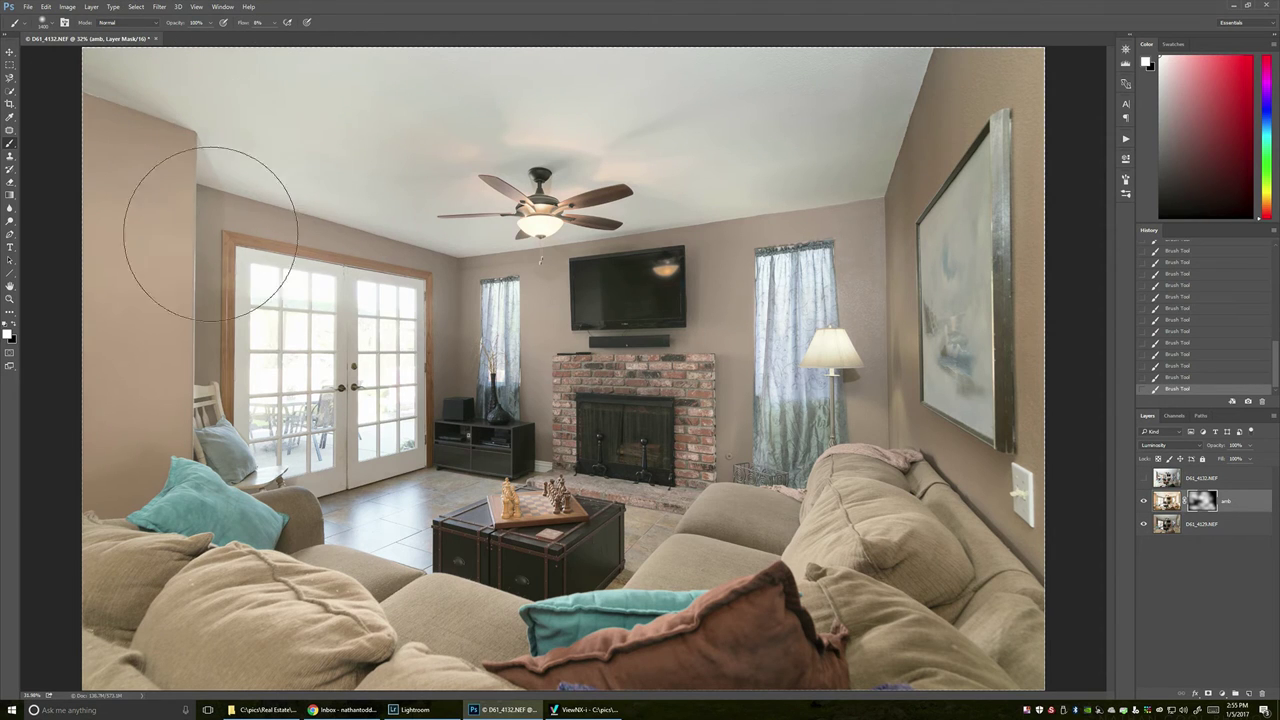
{"action": "mouse_move", "coordinate": [206, 300]}
{"action": "left_mouse_down"}
{"action": "mouse_move", "coordinate": [194, 329]}
{"action": "mouse_move", "coordinate": [249, 391]}
{"action": "left_mouse_up"}
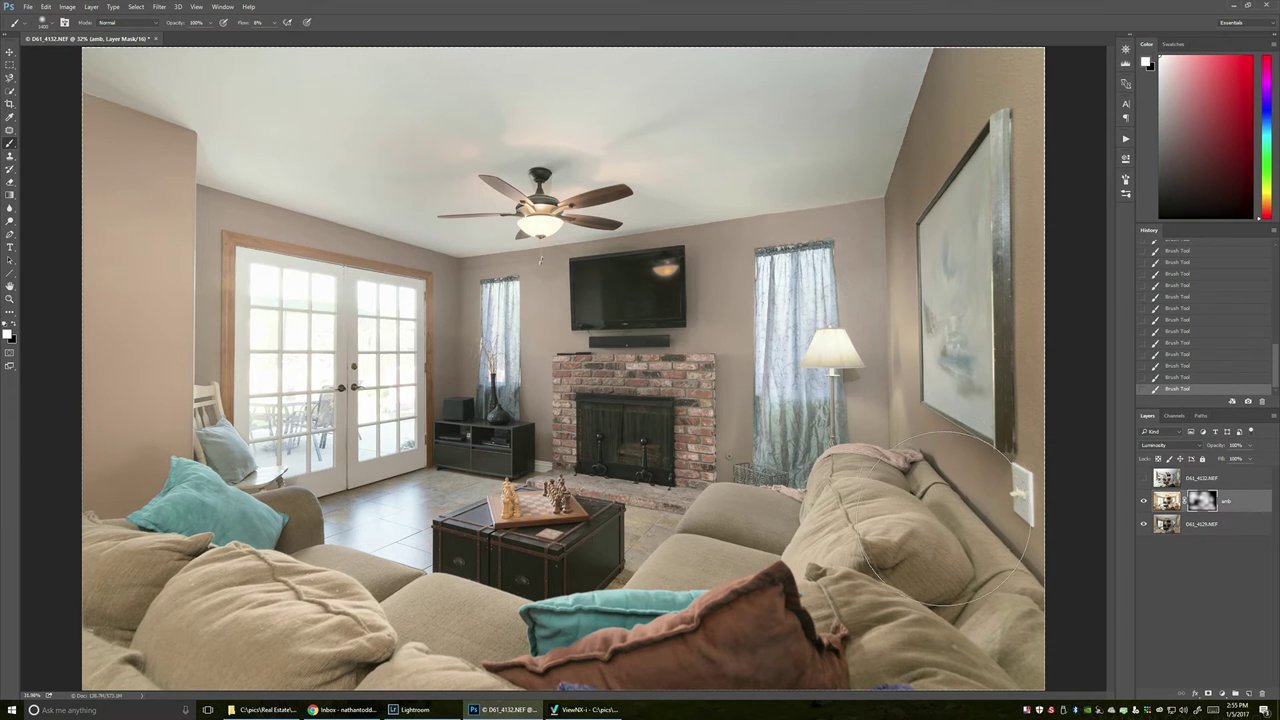
{"action": "mouse_move", "coordinate": [1020, 55]}
{"action": "left_mouse_down"}
{"action": "mouse_move", "coordinate": [1000, 212]}
{"action": "mouse_move", "coordinate": [1010, 450]}
{"action": "left_mouse_up"}
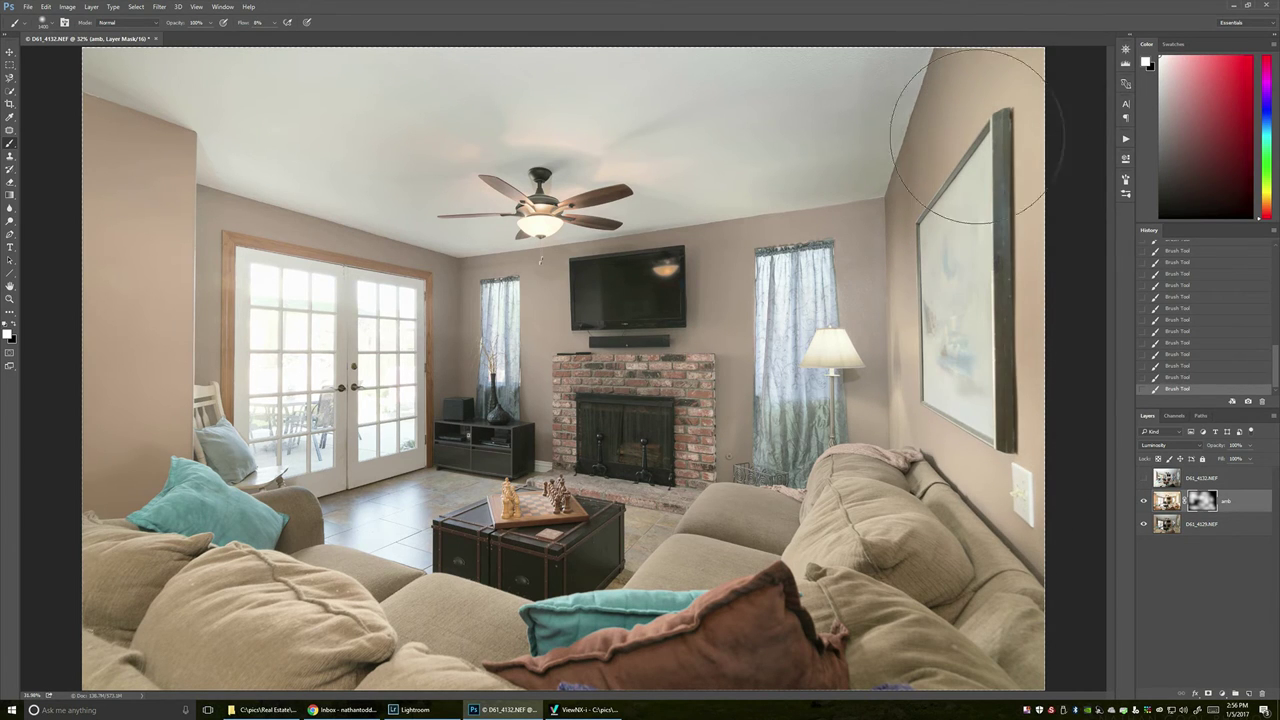
{"action": "left_click_drag", "start_coordinate": [728, 271], "coordinate": [745, 300]}
Step: Compare the result by disabling the amb mask and toggling the layer's visibility
{"action": "left_click", "coordinate": [1204, 502], "text": "shift"}
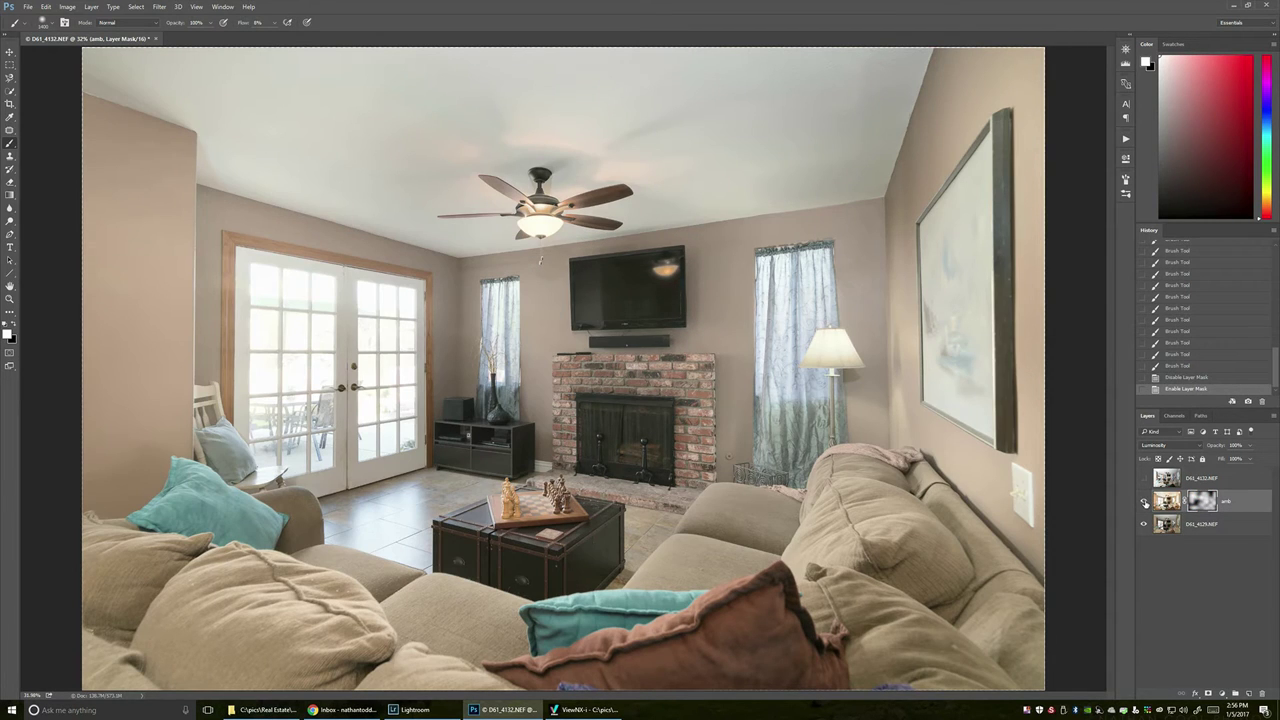
{"action": "left_click", "coordinate": [1145, 502]}
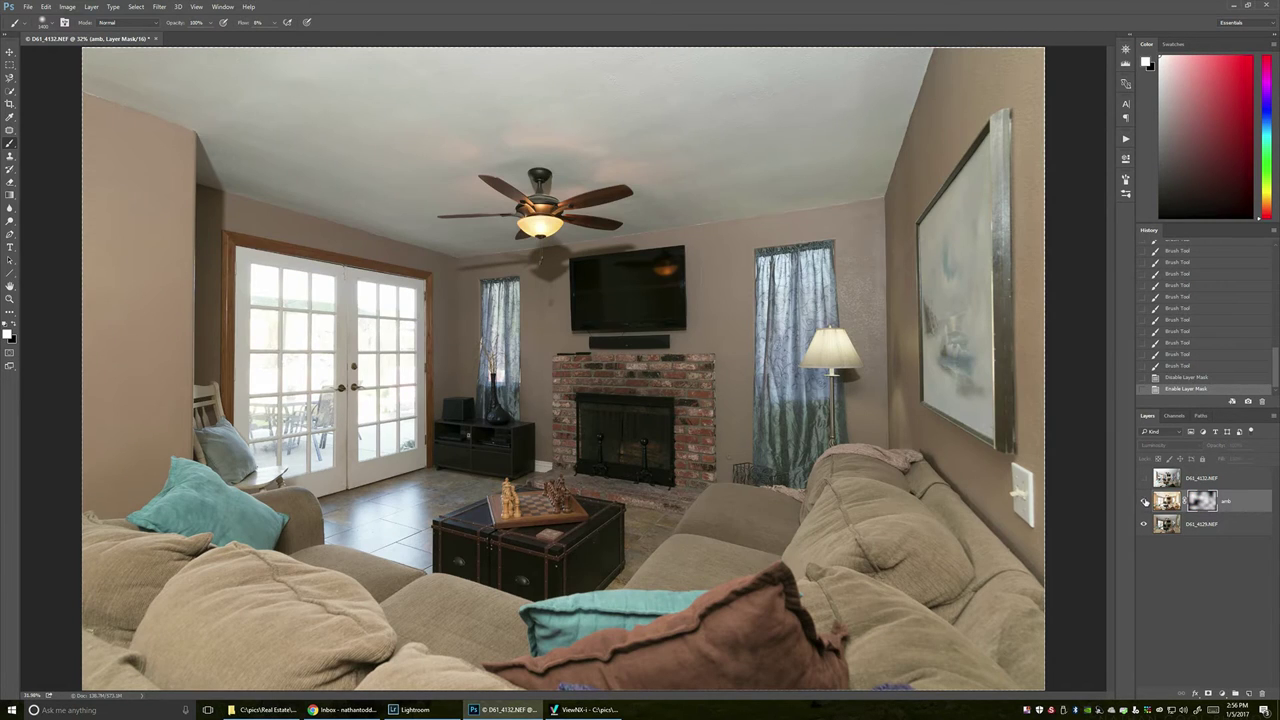
{"action": "left_click", "coordinate": [1145, 502]}
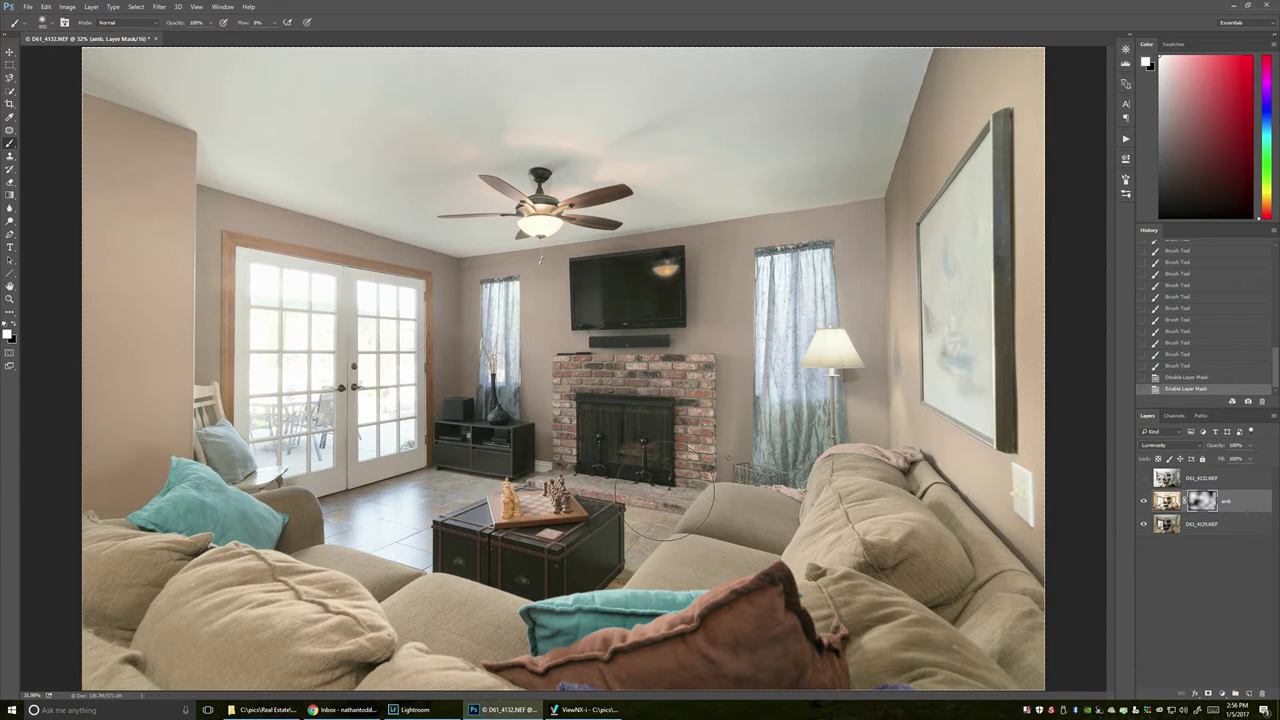
Step: Paint ambient light over the chest, fireplace, left window, floor lamp and right curtain
{"action": "left_click_drag", "start_coordinate": [647, 553], "coordinate": [535, 523]}
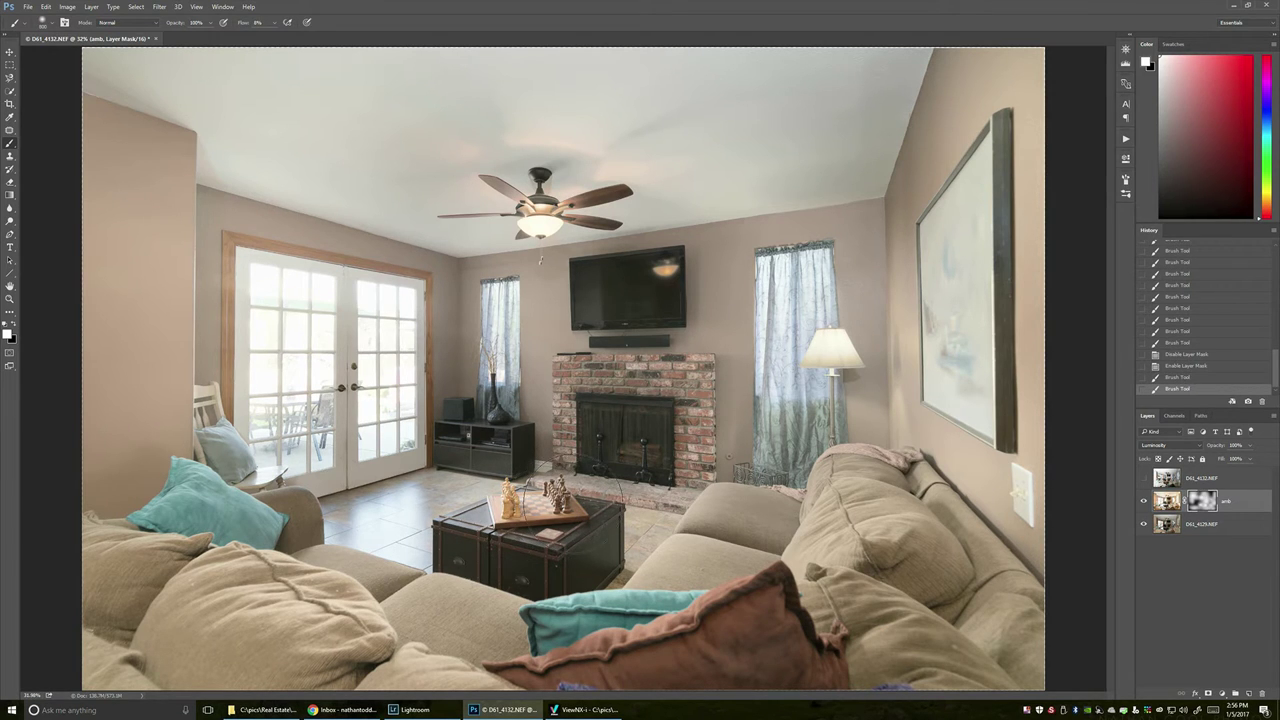
{"action": "left_click_drag", "start_coordinate": [548, 505], "coordinate": [530, 525]}
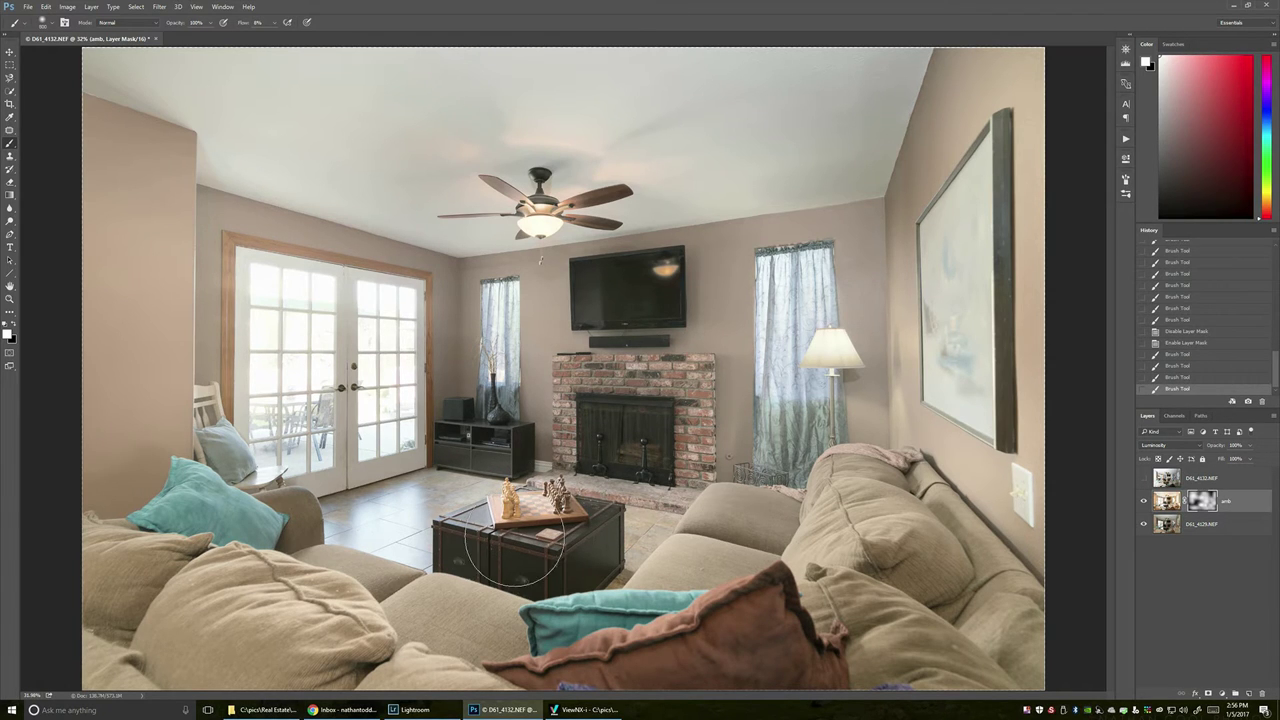
{"action": "left_click_drag", "start_coordinate": [584, 555], "coordinate": [638, 400]}
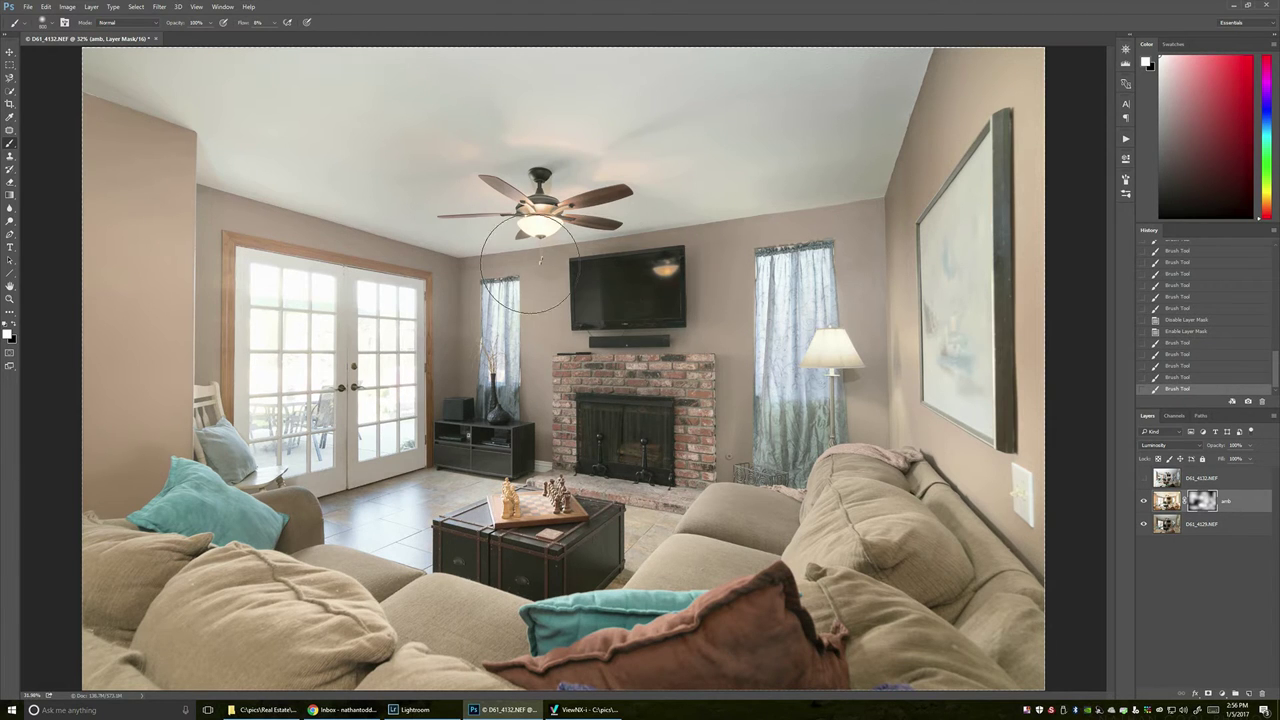
{"action": "mouse_move", "coordinate": [598, 245]}
{"action": "left_mouse_down"}
{"action": "mouse_move", "coordinate": [493, 266]}
{"action": "mouse_move", "coordinate": [585, 268]}
{"action": "mouse_move", "coordinate": [475, 286]}
{"action": "mouse_move", "coordinate": [457, 326]}
{"action": "left_mouse_up"}
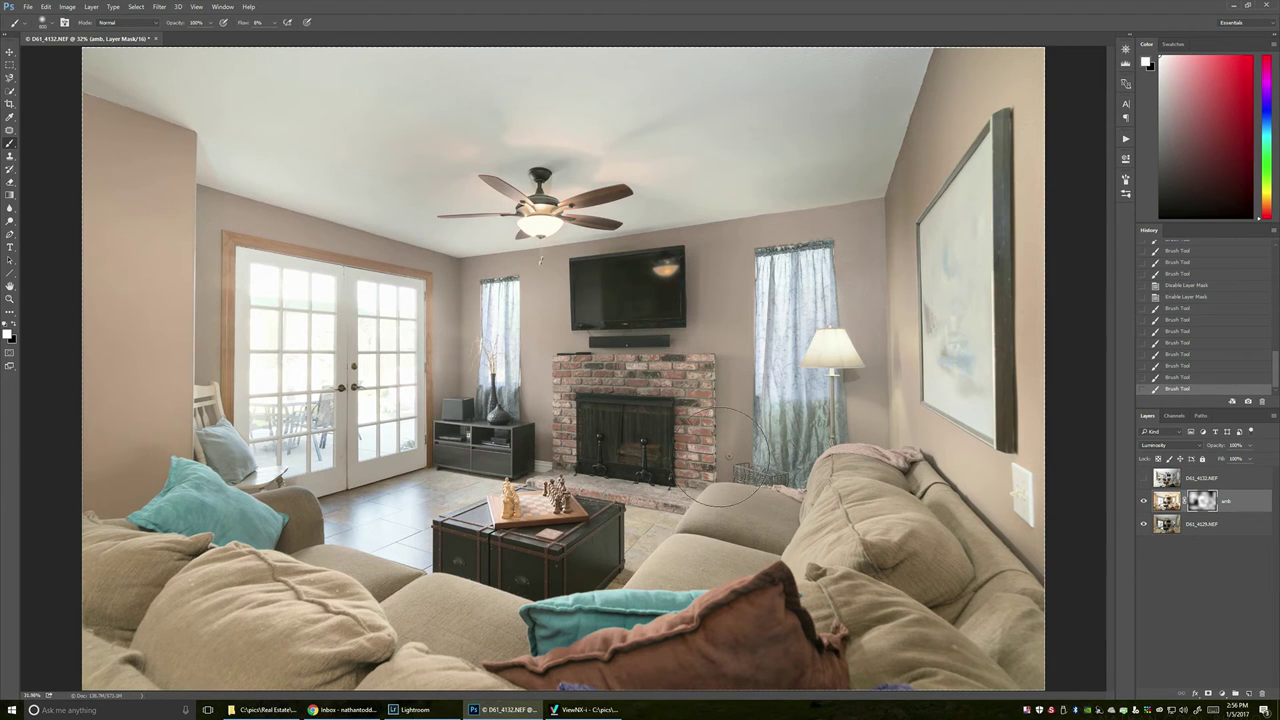
{"action": "left_click_drag", "start_coordinate": [855, 400], "coordinate": [860, 340]}
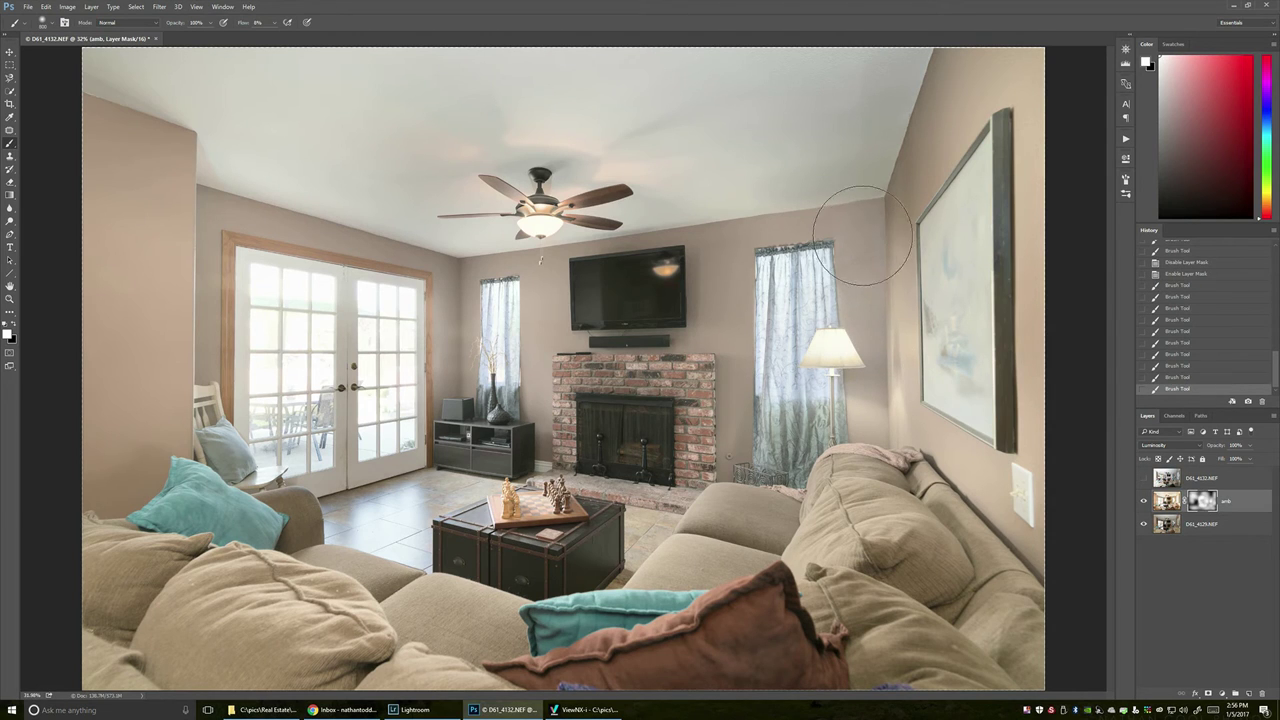
{"action": "mouse_move", "coordinate": [857, 277]}
{"action": "left_mouse_down"}
{"action": "mouse_move", "coordinate": [847, 363]}
{"action": "mouse_move", "coordinate": [866, 431]}
{"action": "left_mouse_up"}
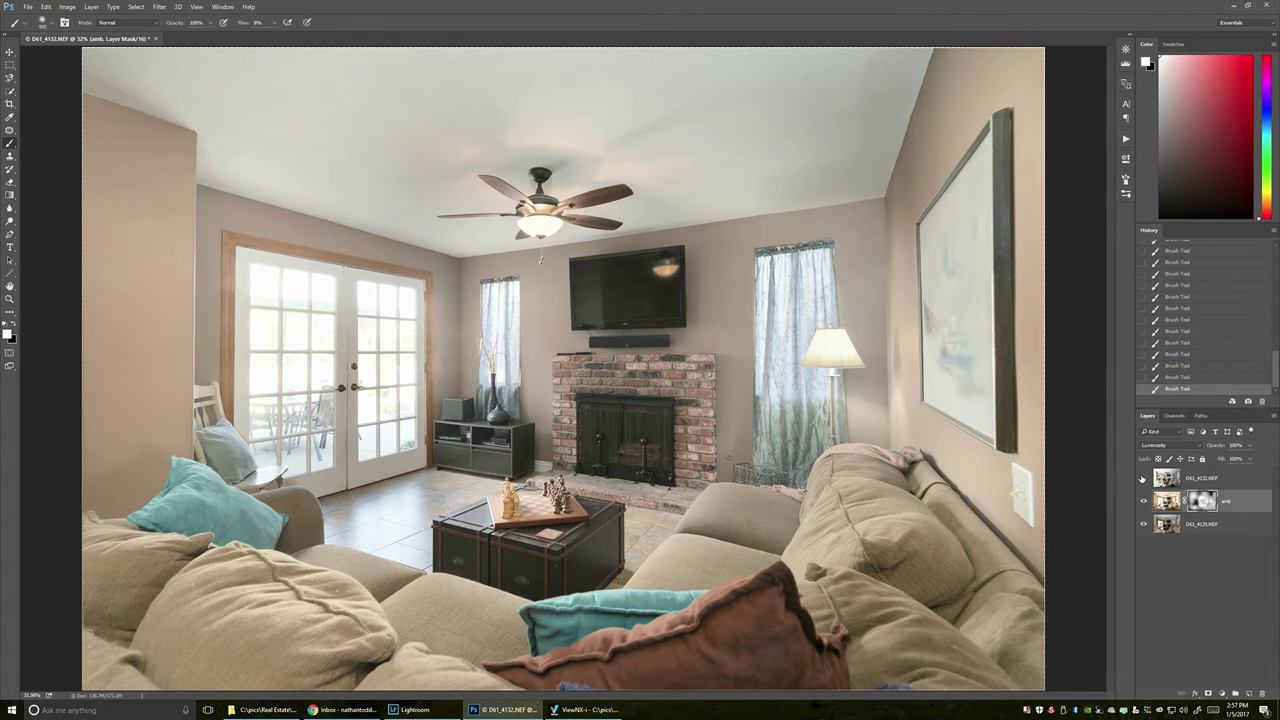
Step: Show the D61_4132.NEF window exposure layer and select it for editing
{"action": "left_click", "coordinate": [1143, 478]}
{"action": "left_click", "coordinate": [1183, 486]}
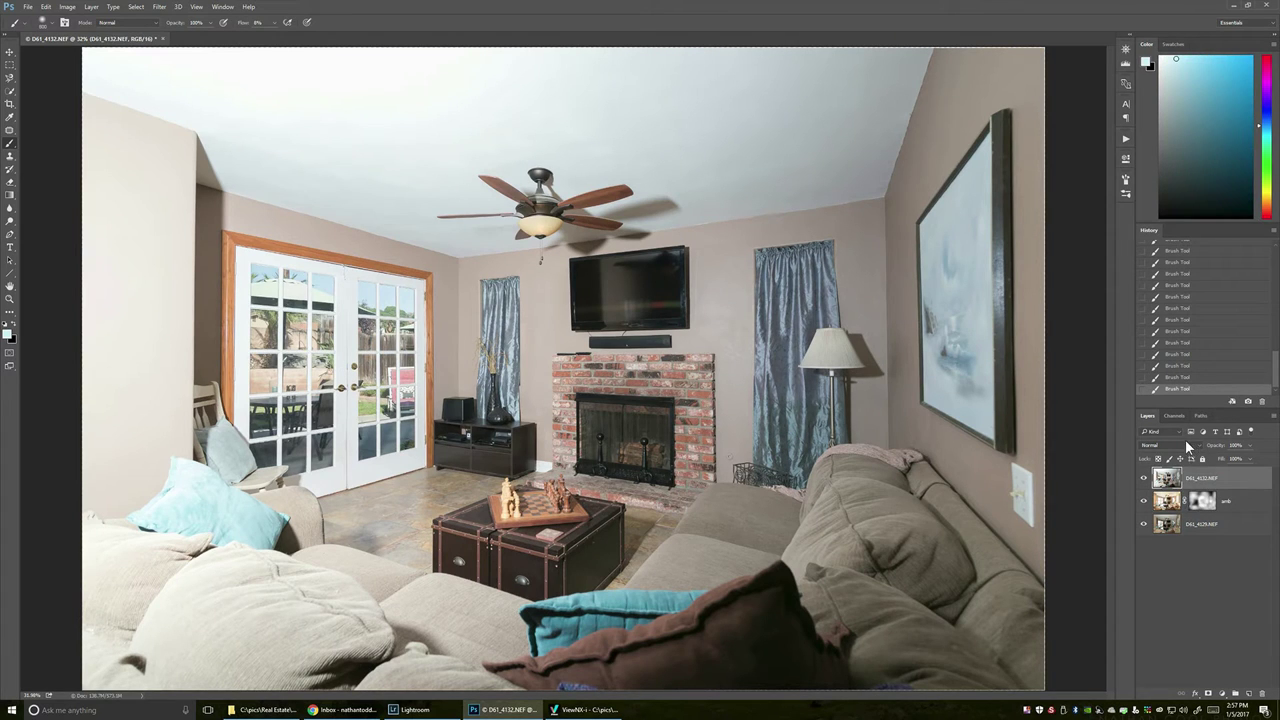
{"action": "left_click", "coordinate": [1186, 445]}
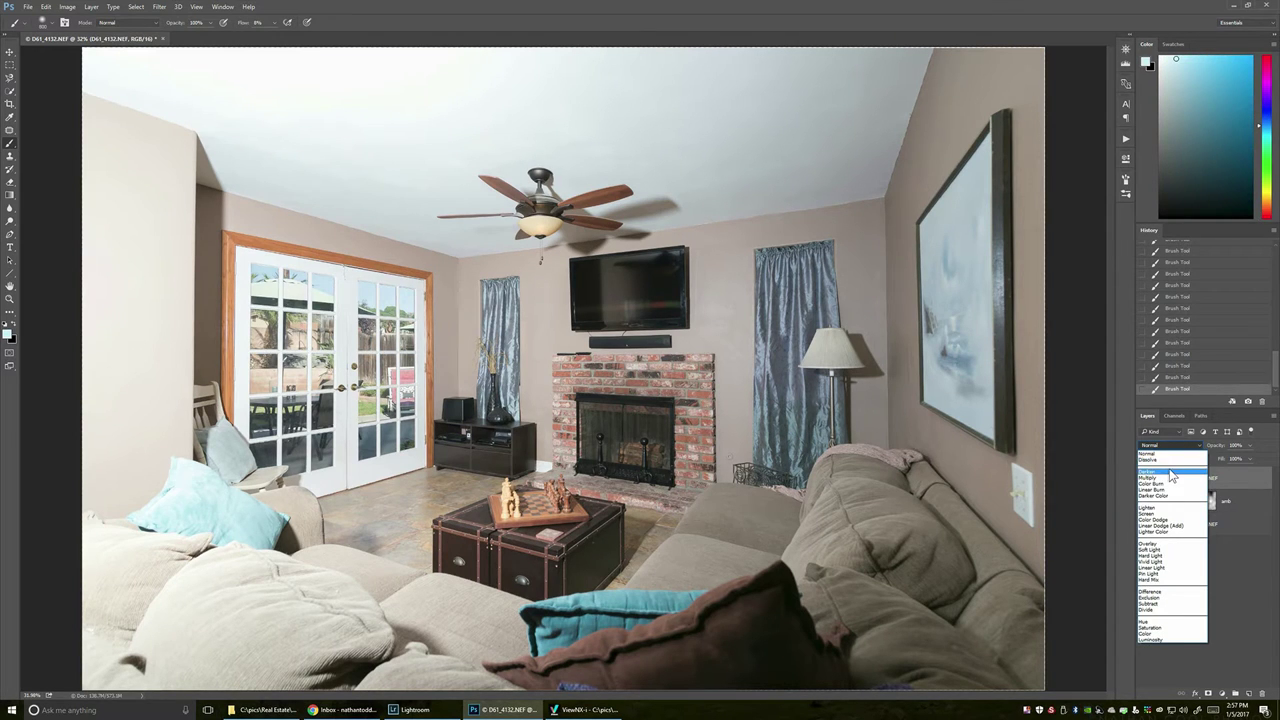
Step: Set the window layer to Darken blend mode and add a Hide All layer mask
{"action": "left_click", "coordinate": [1172, 471]}
{"action": "key", "text": "alt+l"}
{"action": "key", "text": "m"}
{"action": "key", "text": "h"}
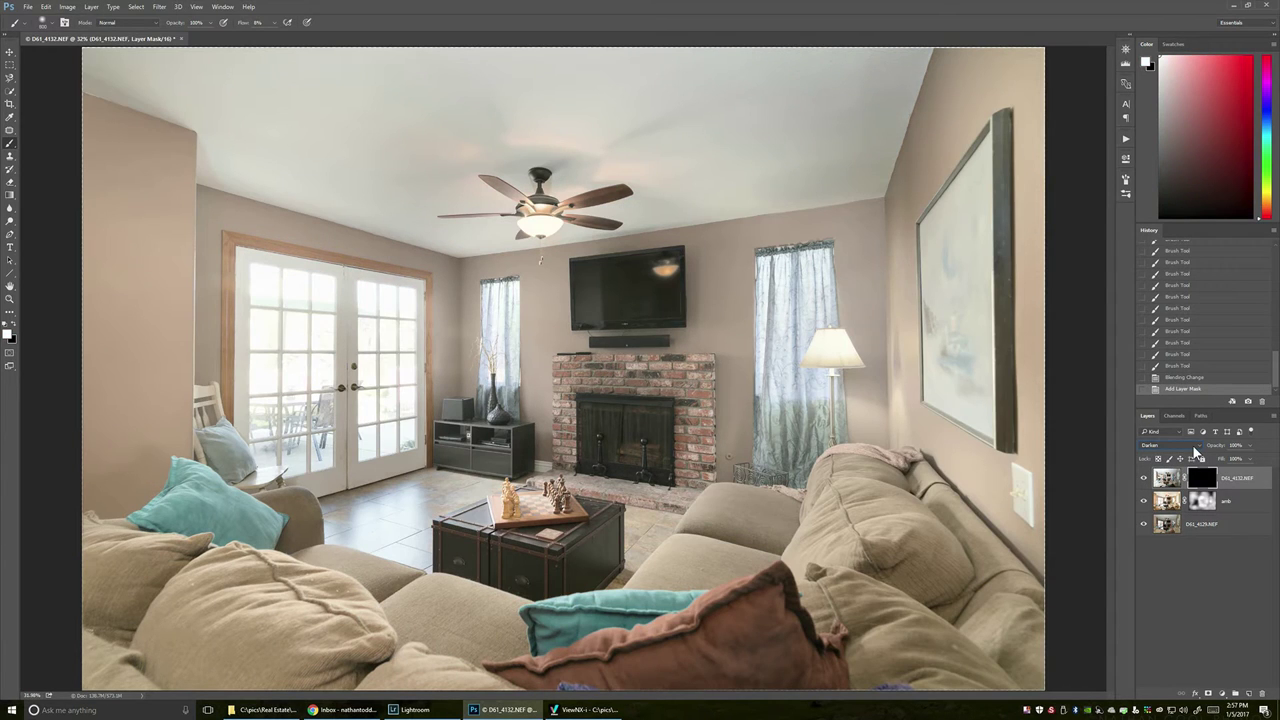
Step: Reveal the backyard view through the French door panes with a smaller brush, then fit on screen
{"action": "key", "text": "ctrl+plus"}
{"action": "key", "text": "ctrl+plus"}
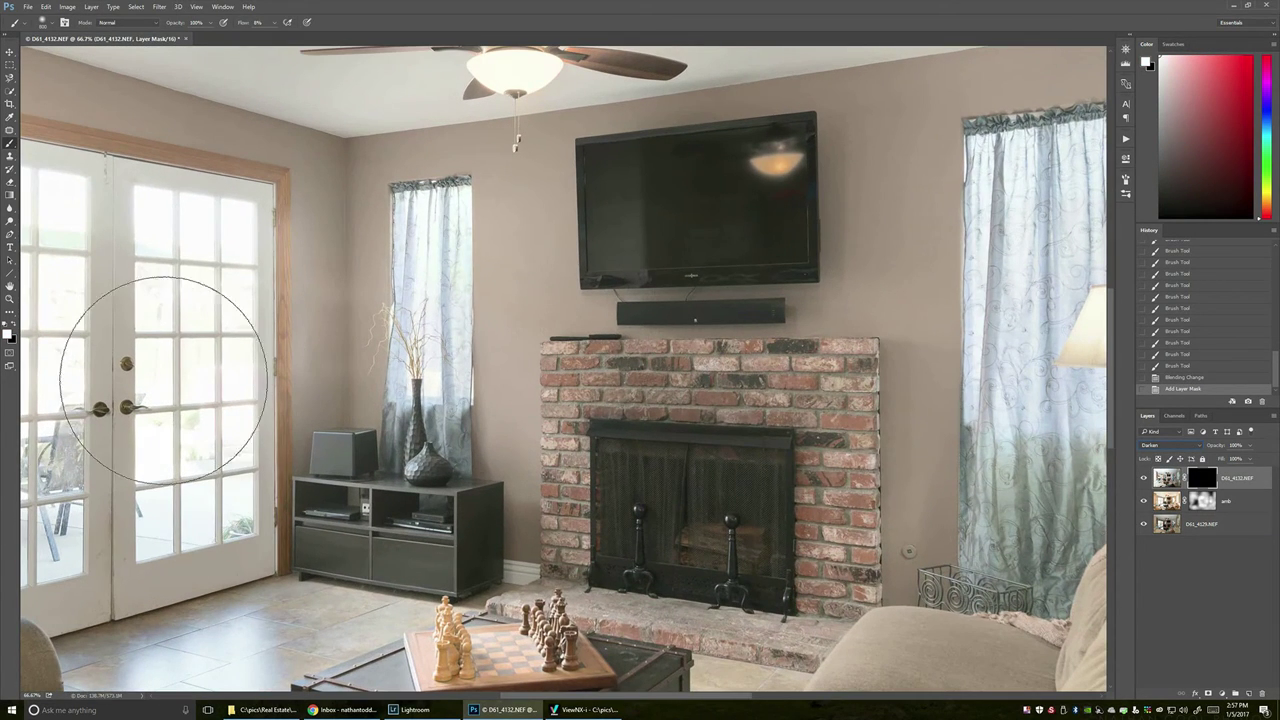
{"action": "left_click_drag", "start_coordinate": [196, 382], "coordinate": [662, 410]}
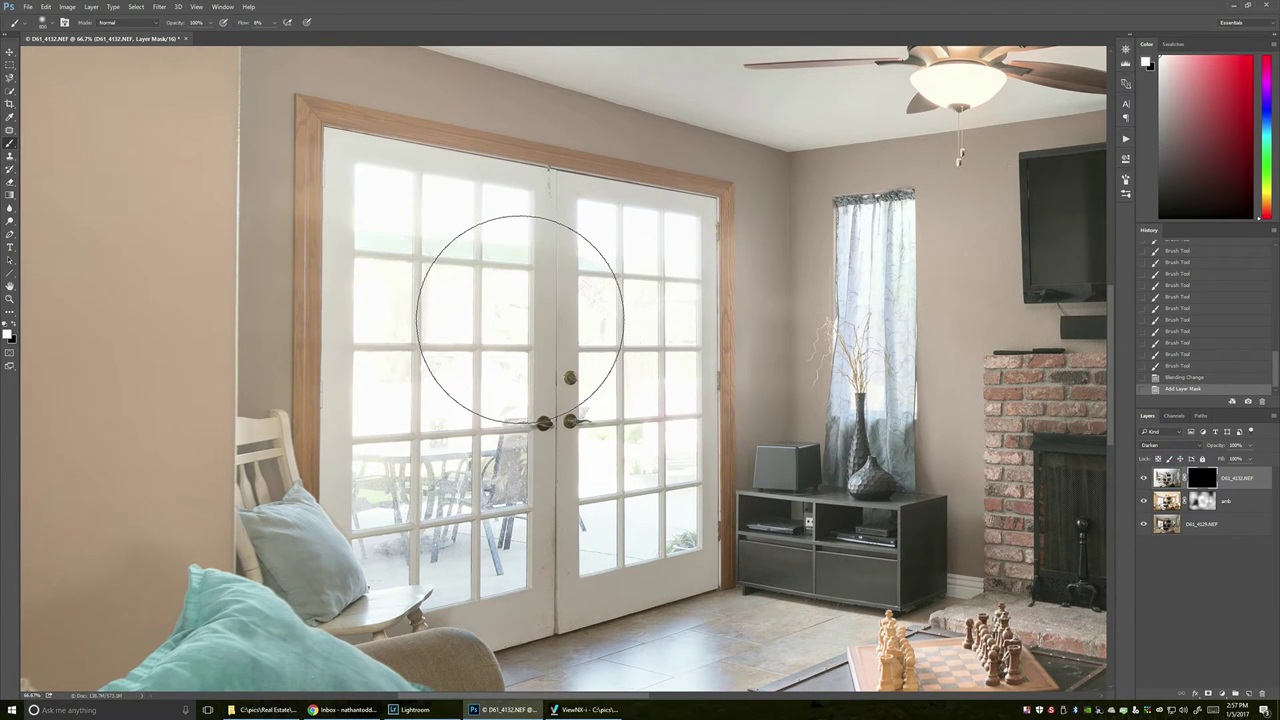
{"action": "mouse_move", "coordinate": [495, 357]}
{"action": "left_mouse_down"}
{"action": "mouse_move", "coordinate": [589, 341]}
{"action": "mouse_move", "coordinate": [539, 345]}
{"action": "mouse_move", "coordinate": [565, 325]}
{"action": "mouse_move", "coordinate": [579, 331]}
{"action": "mouse_move", "coordinate": [555, 322]}
{"action": "left_mouse_up"}
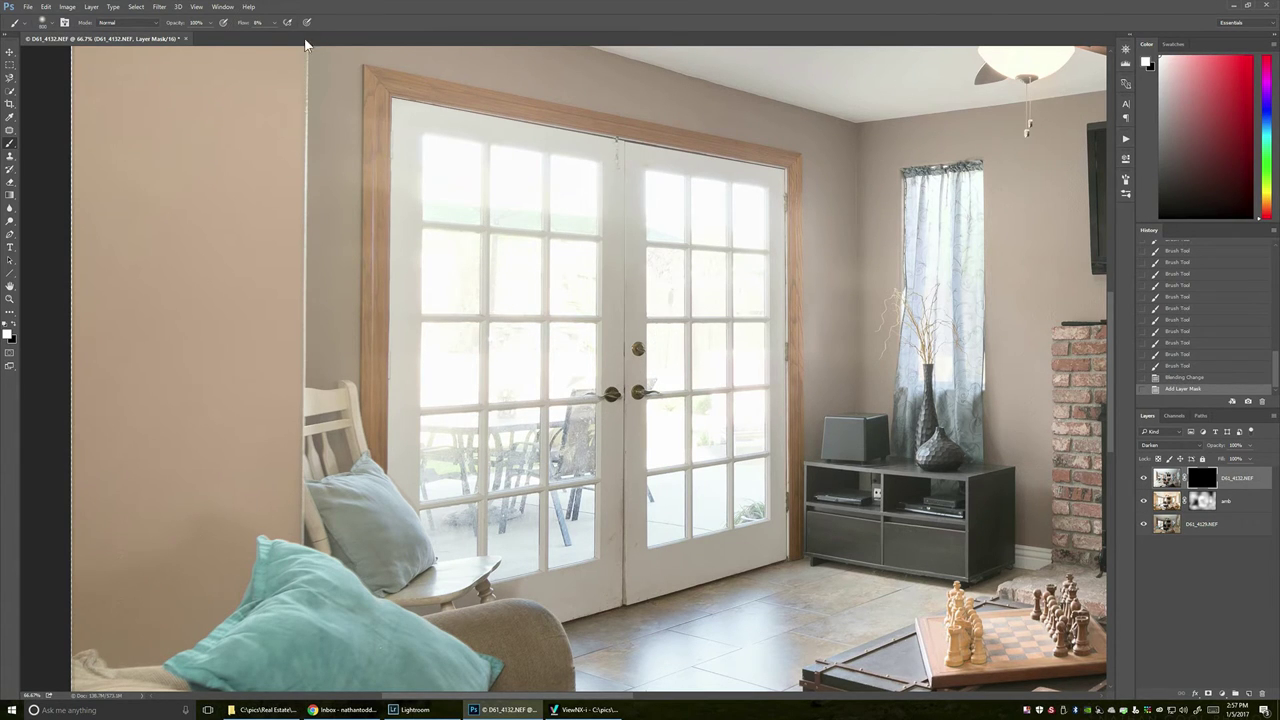
{"action": "key", "text": "bracketleft"}
{"action": "key", "text": "bracketleft"}
{"action": "key", "text": "bracketleft"}
{"action": "key", "text": "bracketleft"}
{"action": "key", "text": "bracketleft"}
{"action": "key", "text": "bracketleft"}
{"action": "key", "text": "bracketleft"}
{"action": "key", "text": "bracketleft"}
{"action": "mouse_move", "coordinate": [441, 160]}
{"action": "left_mouse_down"}
{"action": "mouse_move", "coordinate": [451, 514]}
{"action": "mouse_move", "coordinate": [438, 507]}
{"action": "mouse_move", "coordinate": [528, 551]}
{"action": "mouse_move", "coordinate": [577, 536]}
{"action": "mouse_move", "coordinate": [577, 205]}
{"action": "left_mouse_up"}
{"action": "mouse_move", "coordinate": [578, 175]}
{"action": "left_mouse_down"}
{"action": "mouse_move", "coordinate": [489, 167]}
{"action": "mouse_move", "coordinate": [476, 196]}
{"action": "mouse_move", "coordinate": [546, 246]}
{"action": "mouse_move", "coordinate": [554, 273]}
{"action": "mouse_move", "coordinate": [494, 332]}
{"action": "mouse_move", "coordinate": [533, 420]}
{"action": "mouse_move", "coordinate": [506, 463]}
{"action": "mouse_move", "coordinate": [541, 540]}
{"action": "mouse_move", "coordinate": [556, 515]}
{"action": "mouse_move", "coordinate": [481, 530]}
{"action": "mouse_move", "coordinate": [456, 550]}
{"action": "mouse_move", "coordinate": [481, 520]}
{"action": "mouse_move", "coordinate": [518, 515]}
{"action": "left_mouse_up"}
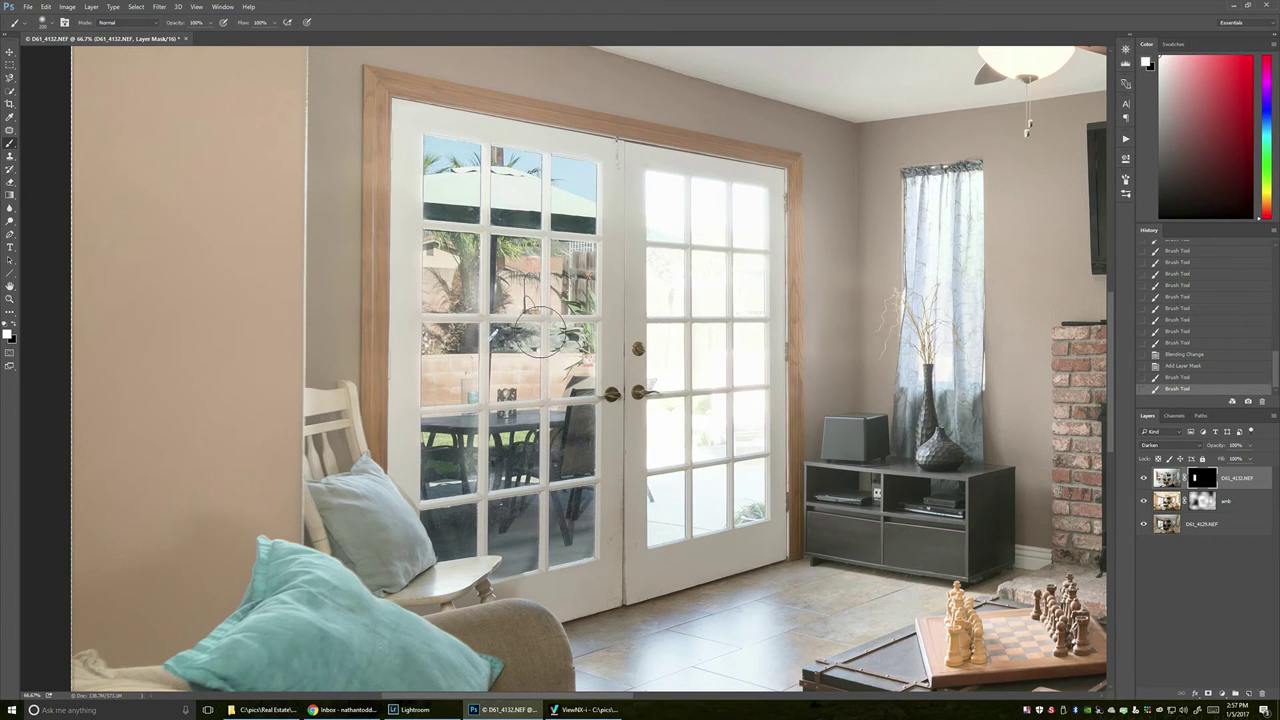
{"action": "mouse_move", "coordinate": [640, 183]}
{"action": "left_mouse_down"}
{"action": "mouse_move", "coordinate": [655, 535]}
{"action": "mouse_move", "coordinate": [744, 506]}
{"action": "mouse_move", "coordinate": [750, 214]}
{"action": "mouse_move", "coordinate": [682, 202]}
{"action": "mouse_move", "coordinate": [690, 345]}
{"action": "mouse_move", "coordinate": [675, 459]}
{"action": "mouse_move", "coordinate": [684, 474]}
{"action": "mouse_move", "coordinate": [733, 477]}
{"action": "mouse_move", "coordinate": [744, 508]}
{"action": "mouse_move", "coordinate": [735, 258]}
{"action": "mouse_move", "coordinate": [750, 198]}
{"action": "mouse_move", "coordinate": [671, 219]}
{"action": "left_mouse_up"}
{"action": "mouse_move", "coordinate": [532, 369]}
{"action": "left_mouse_down"}
{"action": "mouse_move", "coordinate": [485, 374]}
{"action": "mouse_move", "coordinate": [533, 201]}
{"action": "mouse_move", "coordinate": [597, 177]}
{"action": "mouse_move", "coordinate": [602, 203]}
{"action": "left_mouse_up"}
{"action": "key", "text": "alt+v"}
{"action": "key", "text": "ctrl+0"}
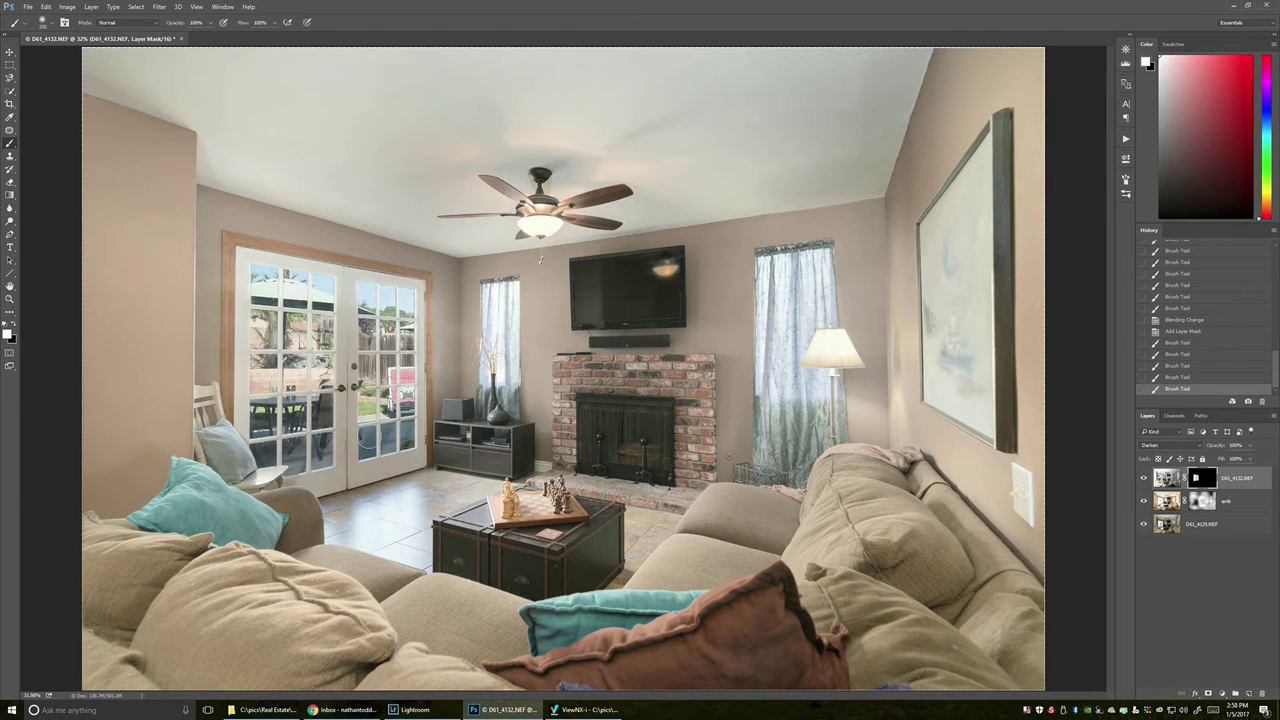
Step: Erase the window mask around the doors at 10% flow, then switch to ViewNX-i
{"action": "key", "text": "e"}
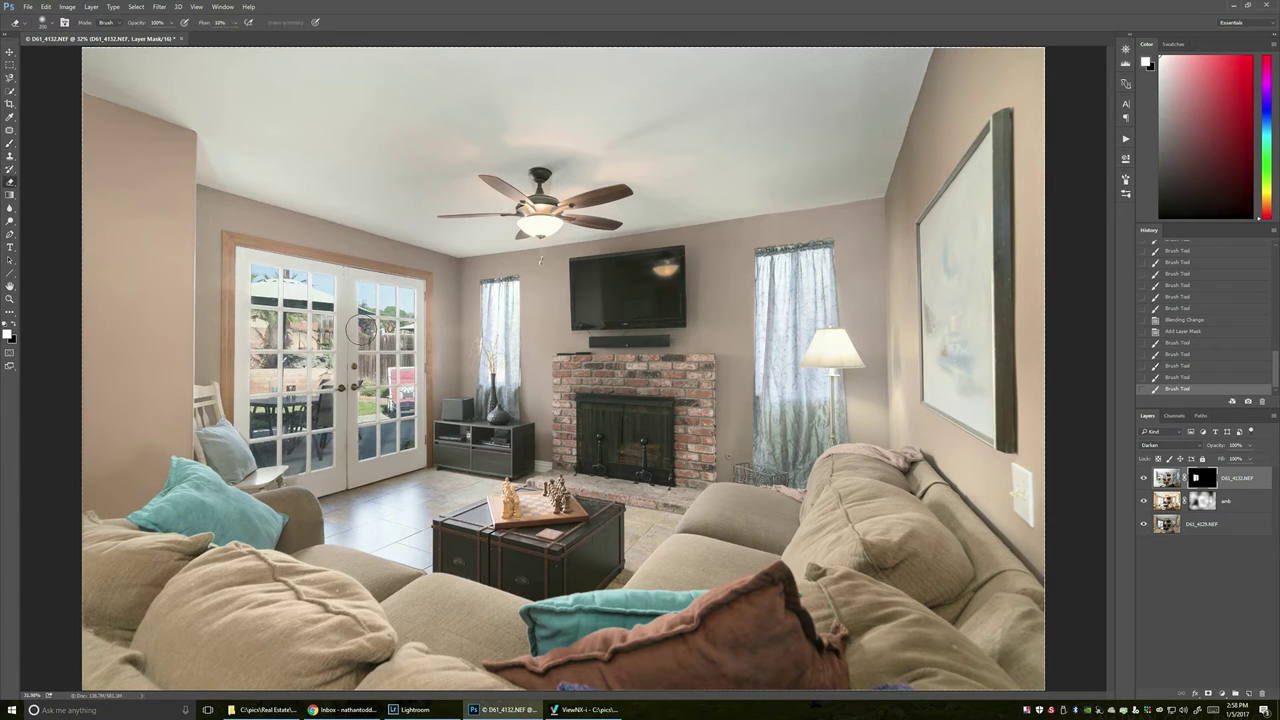
{"action": "left_click", "coordinate": [235, 23]}
{"action": "left_click", "coordinate": [234, 35]}
{"action": "left_click", "coordinate": [277, 21]}
{"action": "mouse_move", "coordinate": [221, 473]}
{"action": "left_mouse_down"}
{"action": "mouse_move", "coordinate": [265, 490]}
{"action": "mouse_move", "coordinate": [335, 480]}
{"action": "mouse_move", "coordinate": [390, 440]}
{"action": "mouse_move", "coordinate": [321, 475]}
{"action": "mouse_move", "coordinate": [215, 474]}
{"action": "mouse_move", "coordinate": [300, 420]}
{"action": "mouse_move", "coordinate": [488, 441]}
{"action": "left_mouse_up"}
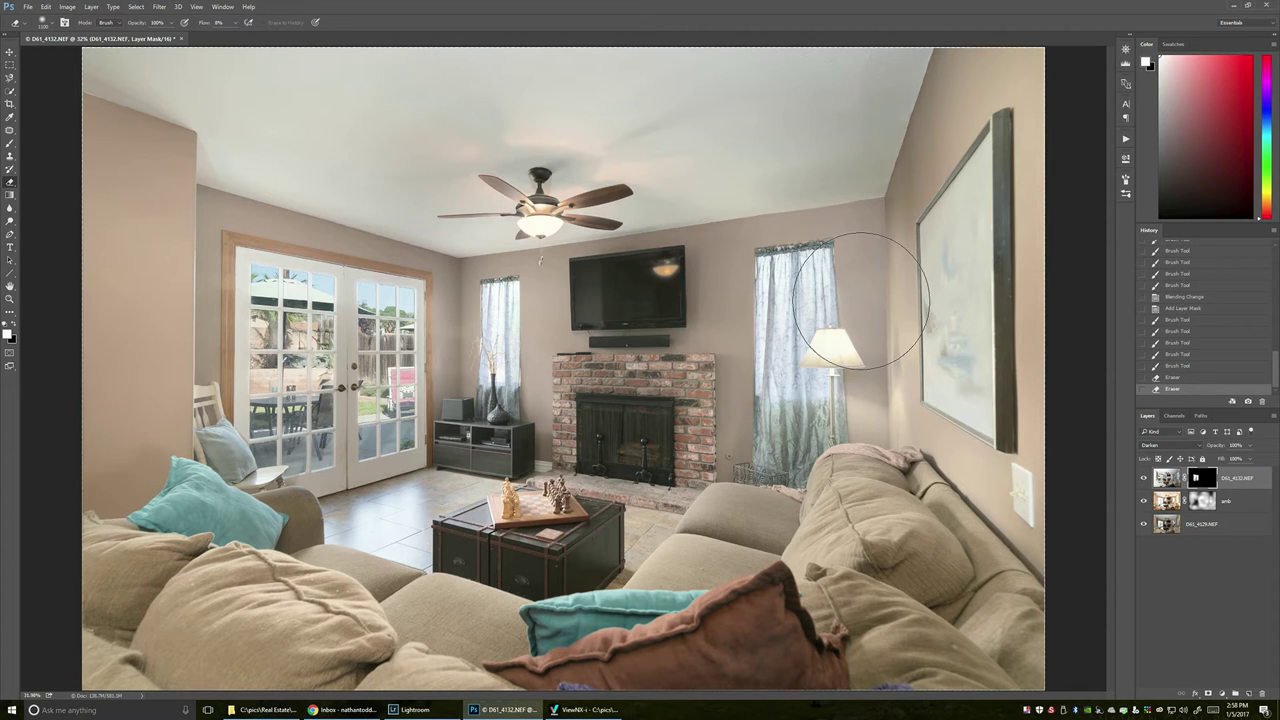
{"action": "key", "text": "alt+Tab"}
{"action": "key", "text": "alt+Tab"}
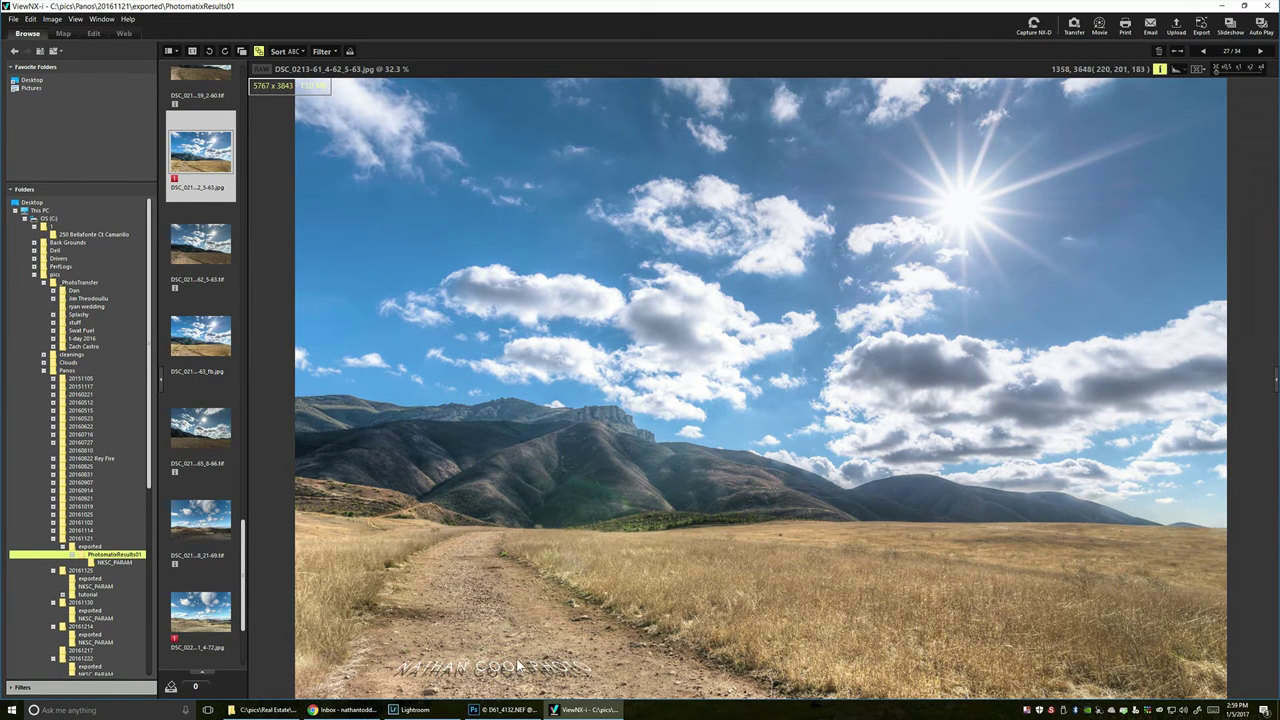
Step: Drag the landscape DSC_0213-61_4-62_5-63 from ViewNX-i onto the Photoshop canvas
{"action": "double_click", "coordinate": [676, 8]}
{"action": "left_click_drag", "start_coordinate": [600, 44], "coordinate": [812, 102]}
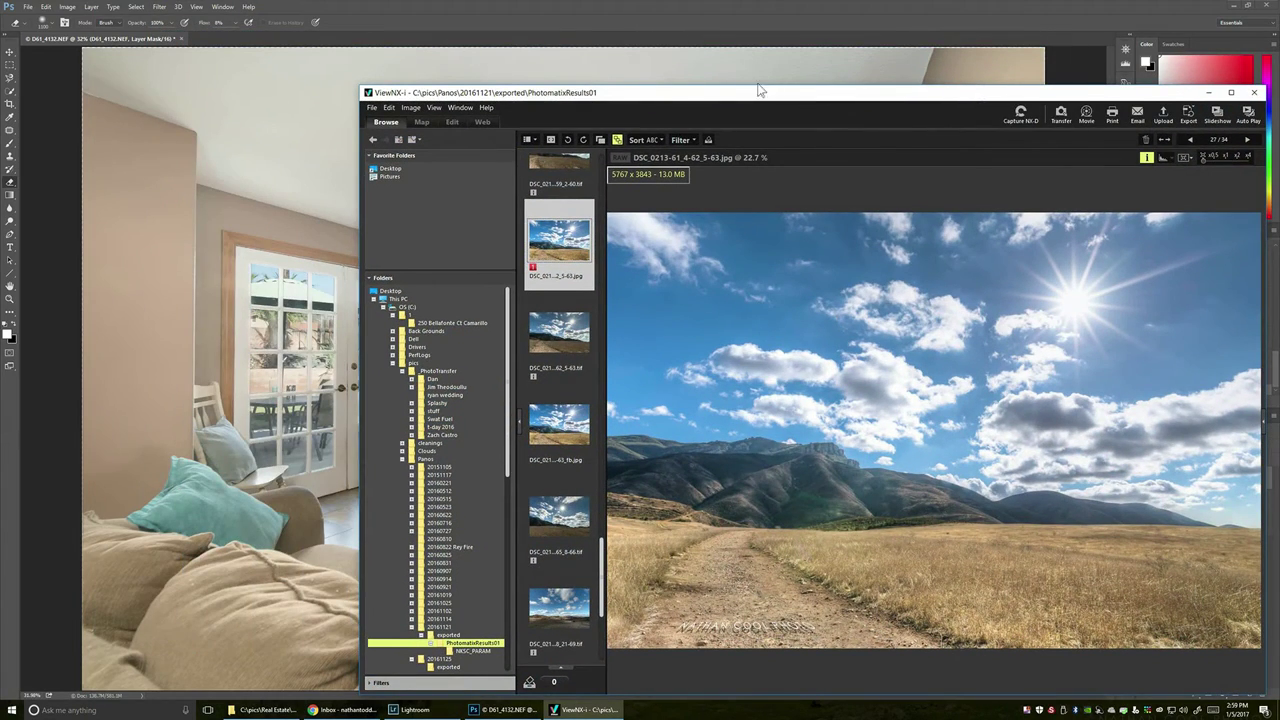
{"action": "mouse_move", "coordinate": [512, 96]}
{"action": "left_mouse_down"}
{"action": "mouse_move", "coordinate": [430, 91]}
{"action": "mouse_move", "coordinate": [488, 94]}
{"action": "left_mouse_up"}
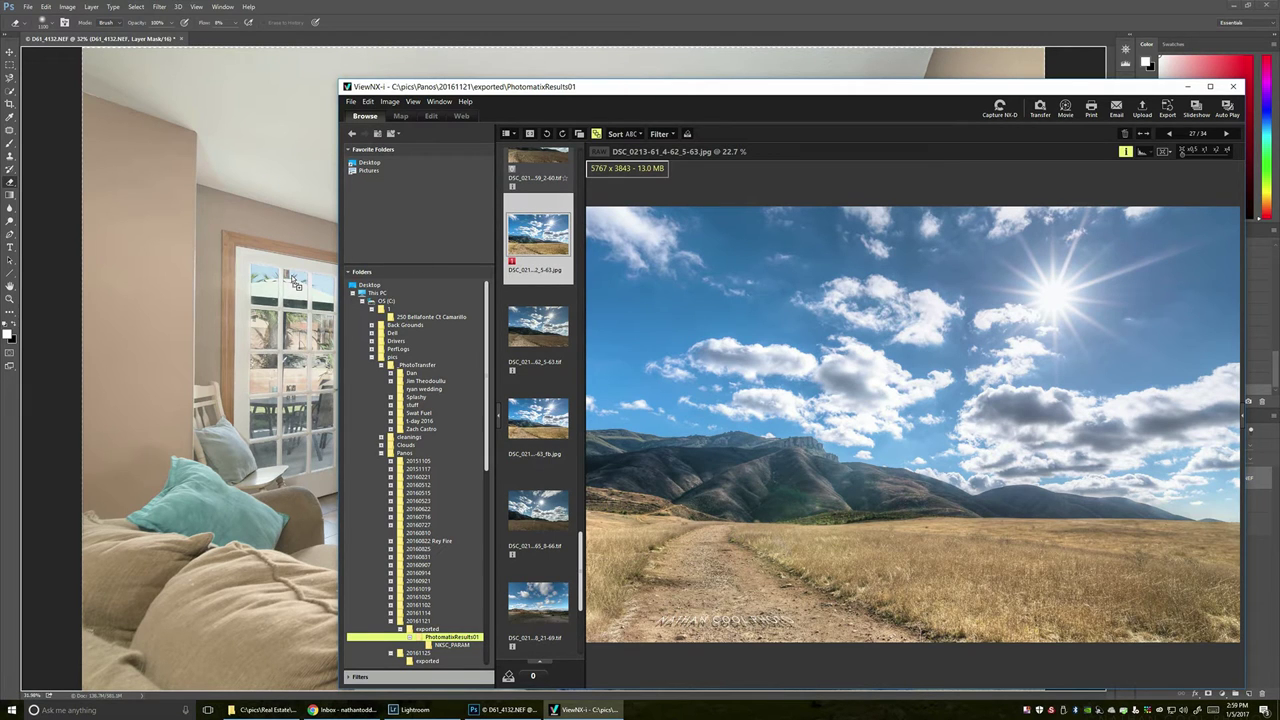
{"action": "left_click_drag", "start_coordinate": [293, 283], "coordinate": [292, 280]}
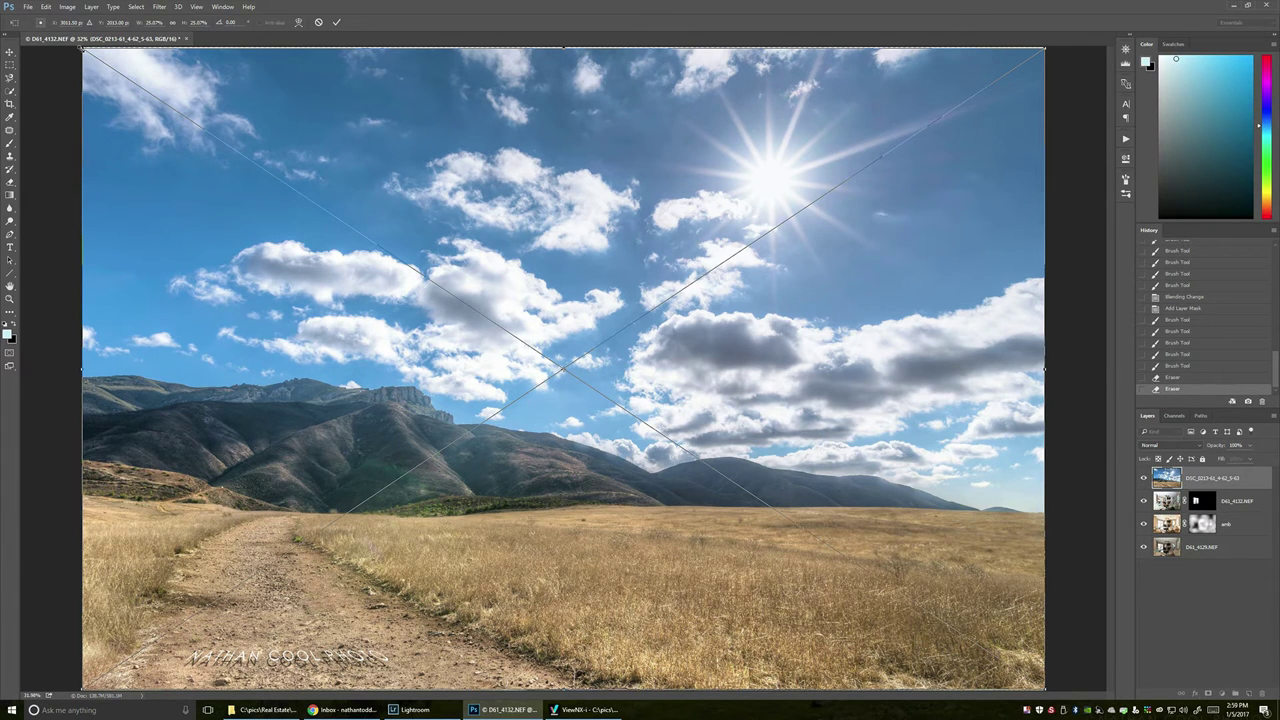
Step: Scale the landscape down, move it over the TV and lower its opacity to about 41%
{"action": "left_click_drag", "start_coordinate": [84, 49], "coordinate": [752, 494]}
{"action": "left_click_drag", "start_coordinate": [837, 596], "coordinate": [605, 299]}
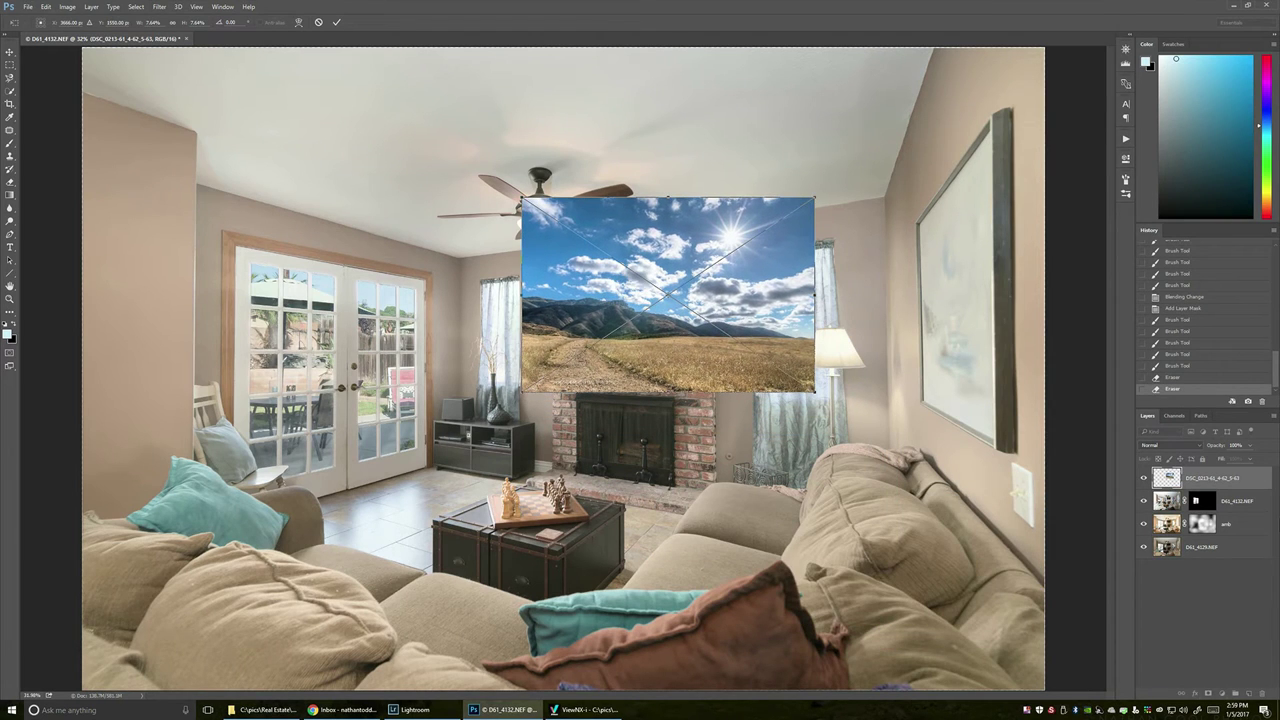
{"action": "left_click", "coordinate": [1249, 446]}
{"action": "left_click", "coordinate": [1221, 456]}
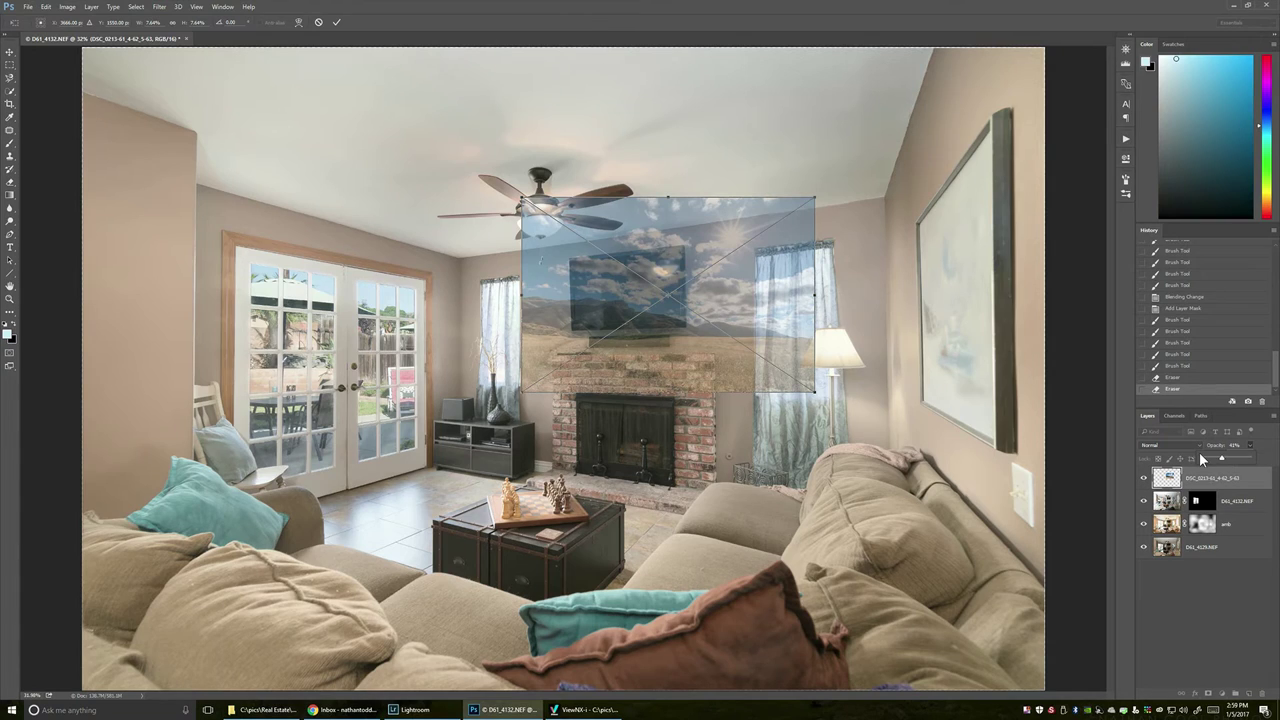
Step: Refine the landscape's size and position to cover the TV screen and commit the transform
{"action": "key", "text": "ctrl+plus"}
{"action": "key", "text": "ctrl+plus"}
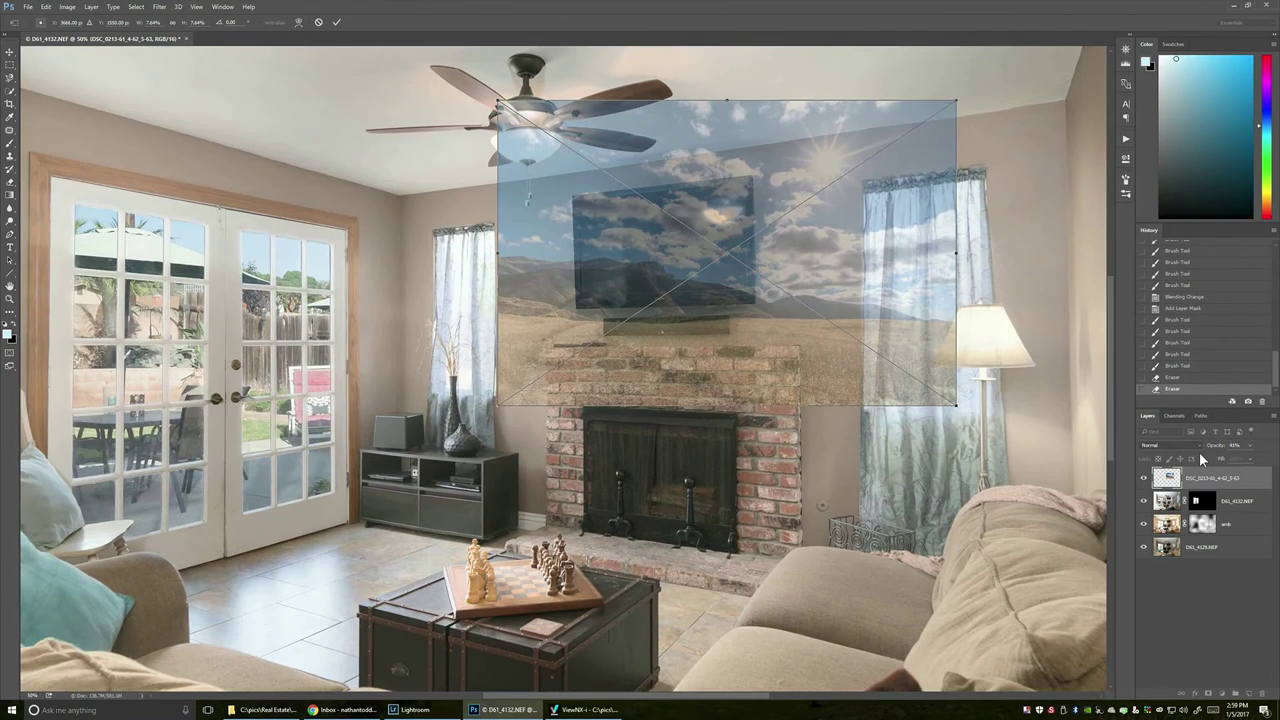
{"action": "key", "text": "ctrl+plus"}
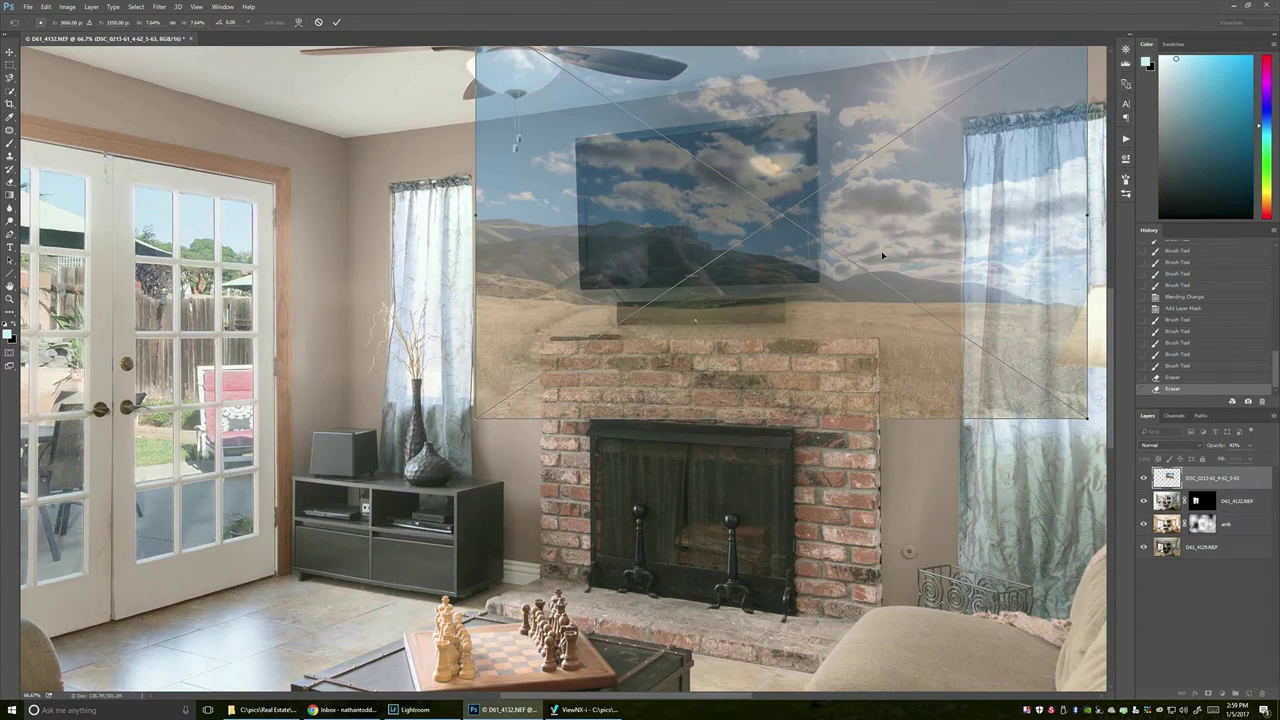
{"action": "left_click_drag", "start_coordinate": [873, 236], "coordinate": [755, 390]}
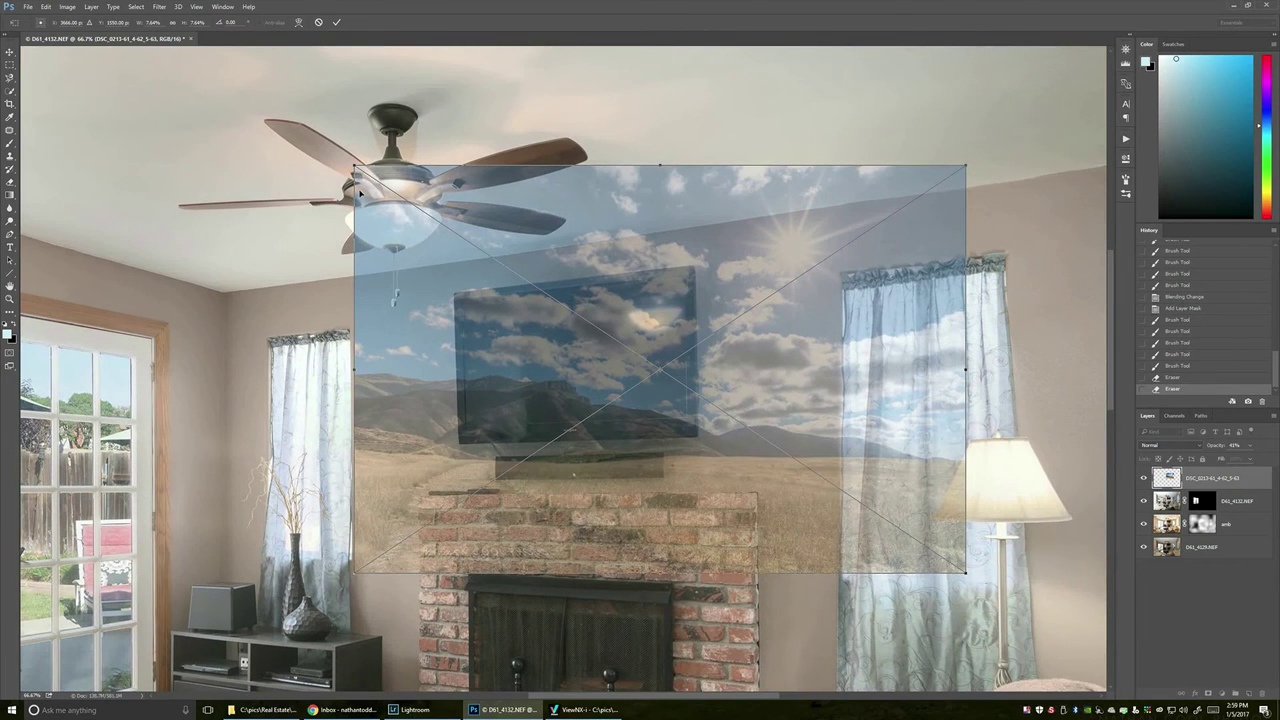
{"action": "left_click_drag", "start_coordinate": [355, 166], "coordinate": [594, 362]}
{"action": "left_click_drag", "start_coordinate": [877, 533], "coordinate": [683, 428]}
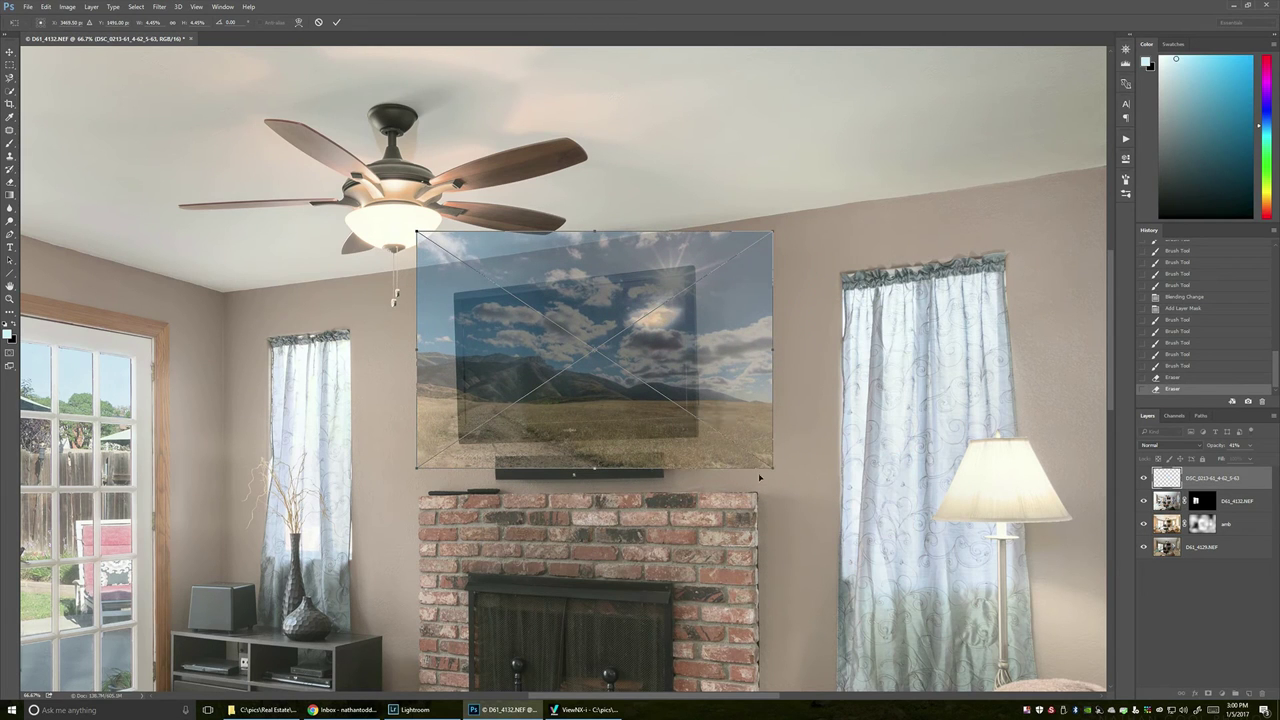
{"action": "left_click_drag", "start_coordinate": [755, 455], "coordinate": [716, 434]}
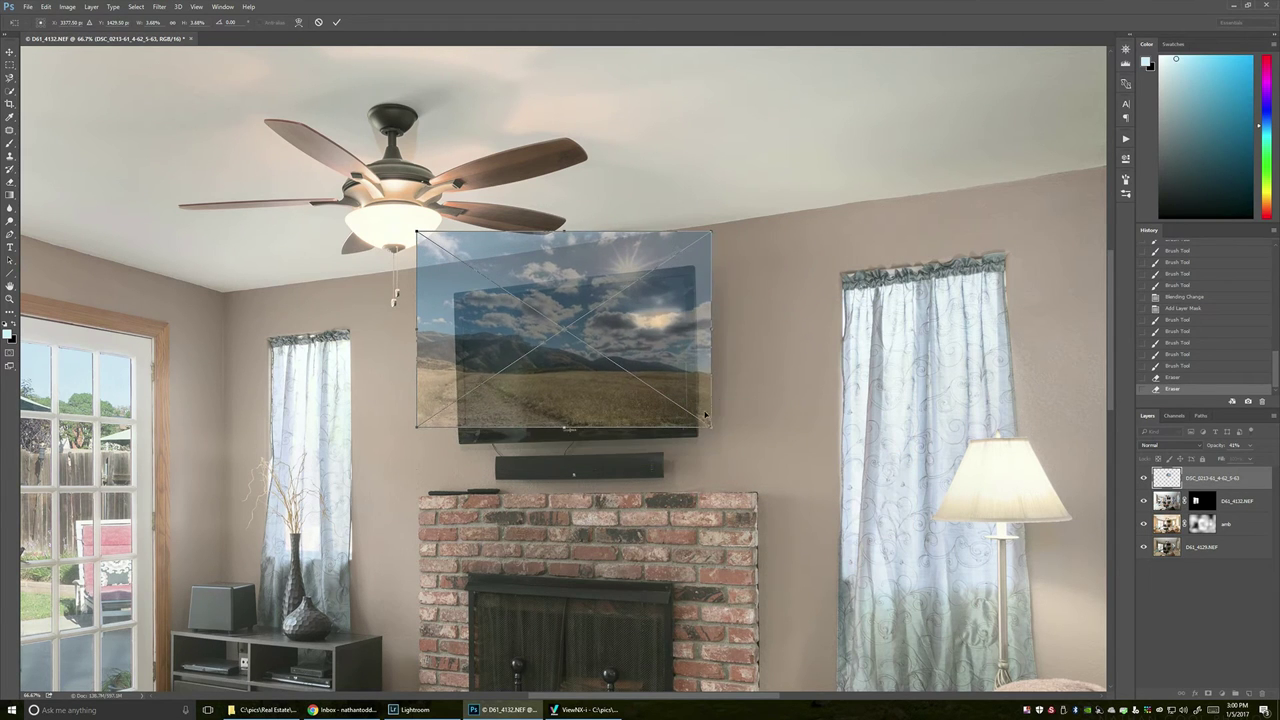
{"action": "mouse_move", "coordinate": [632, 398]}
{"action": "left_mouse_down"}
{"action": "mouse_move", "coordinate": [652, 412]}
{"action": "mouse_move", "coordinate": [652, 398]}
{"action": "left_mouse_up"}
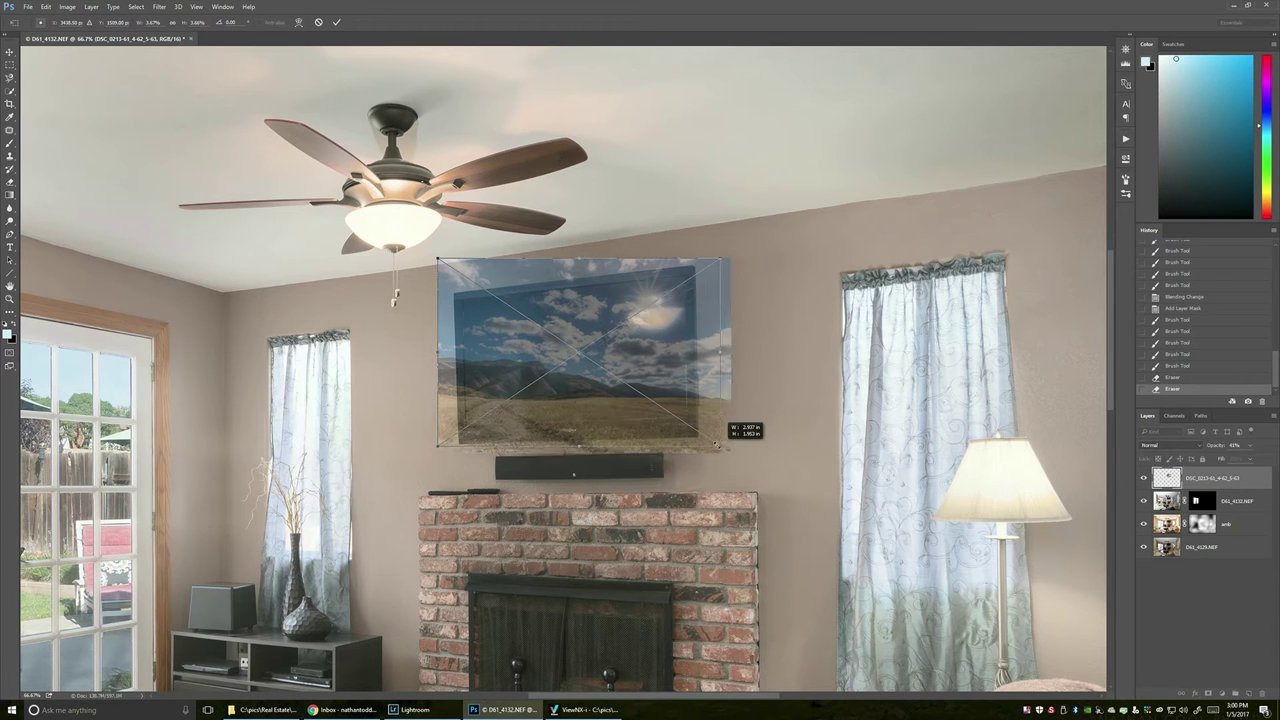
{"action": "left_click_drag", "start_coordinate": [731, 455], "coordinate": [721, 453]}
{"action": "left_click_drag", "start_coordinate": [588, 390], "coordinate": [598, 396]}
{"action": "left_click_drag", "start_coordinate": [729, 454], "coordinate": [746, 467]}
{"action": "left_click_drag", "start_coordinate": [612, 381], "coordinate": [602, 373]}
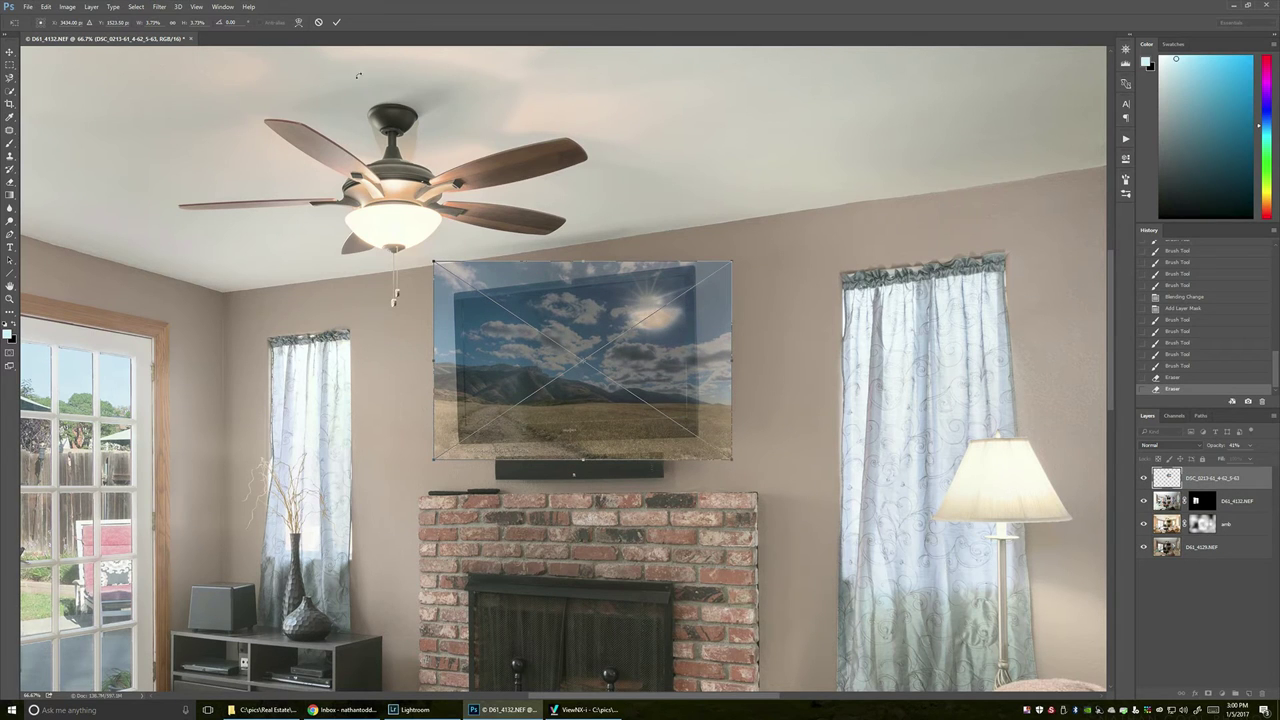
{"action": "left_click", "coordinate": [336, 22]}
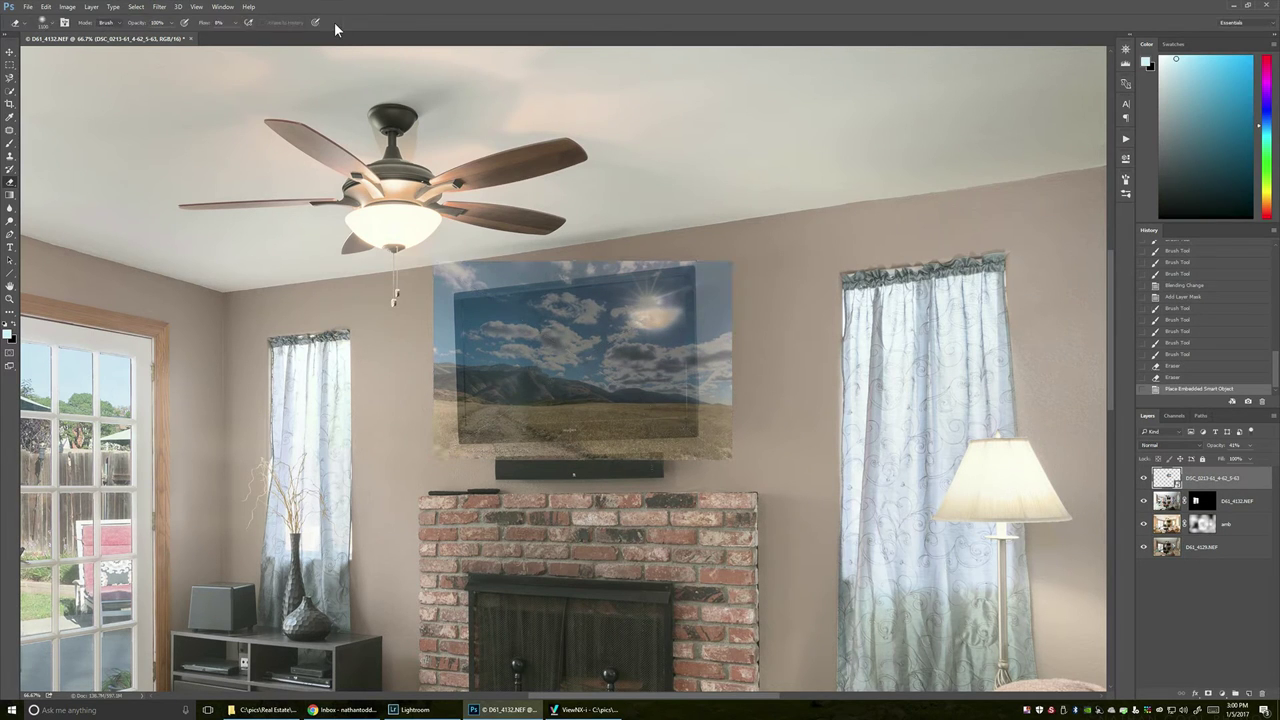
Step: Distort the landscape, pinning its four corners to the TV screen's corners
{"action": "key", "text": "ctrl+plus"}
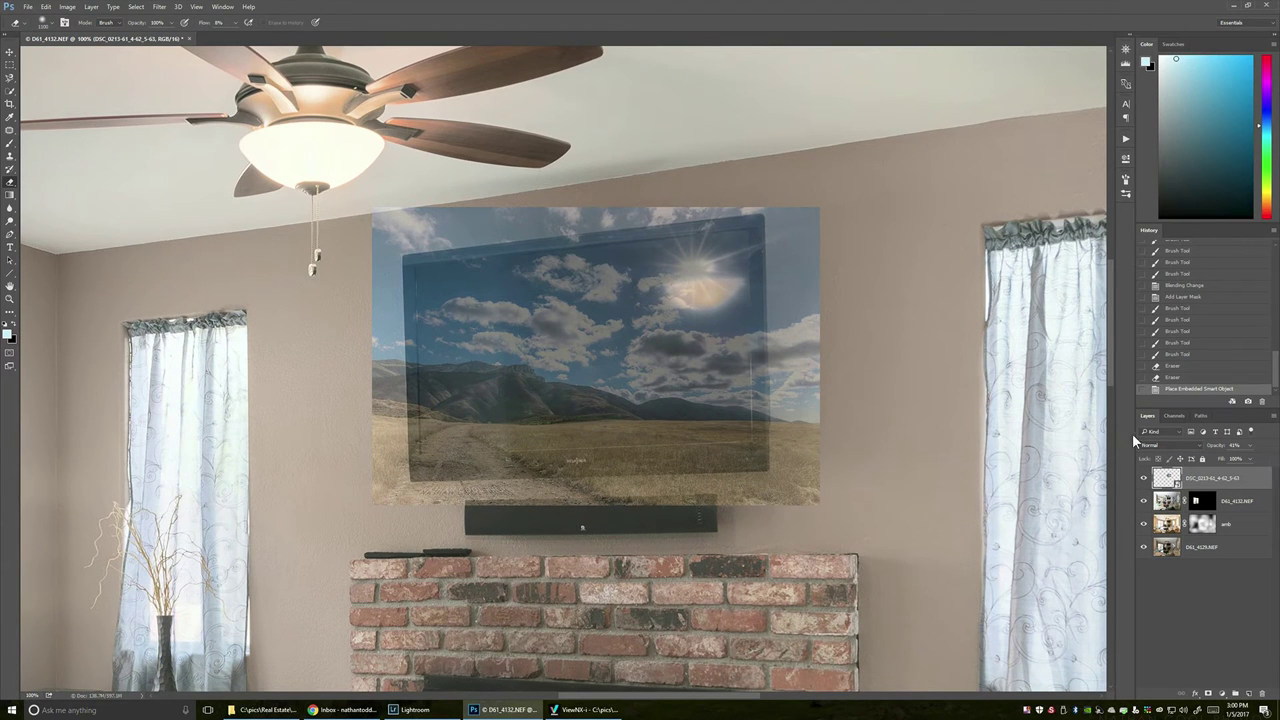
{"action": "key", "text": "alt+e"}
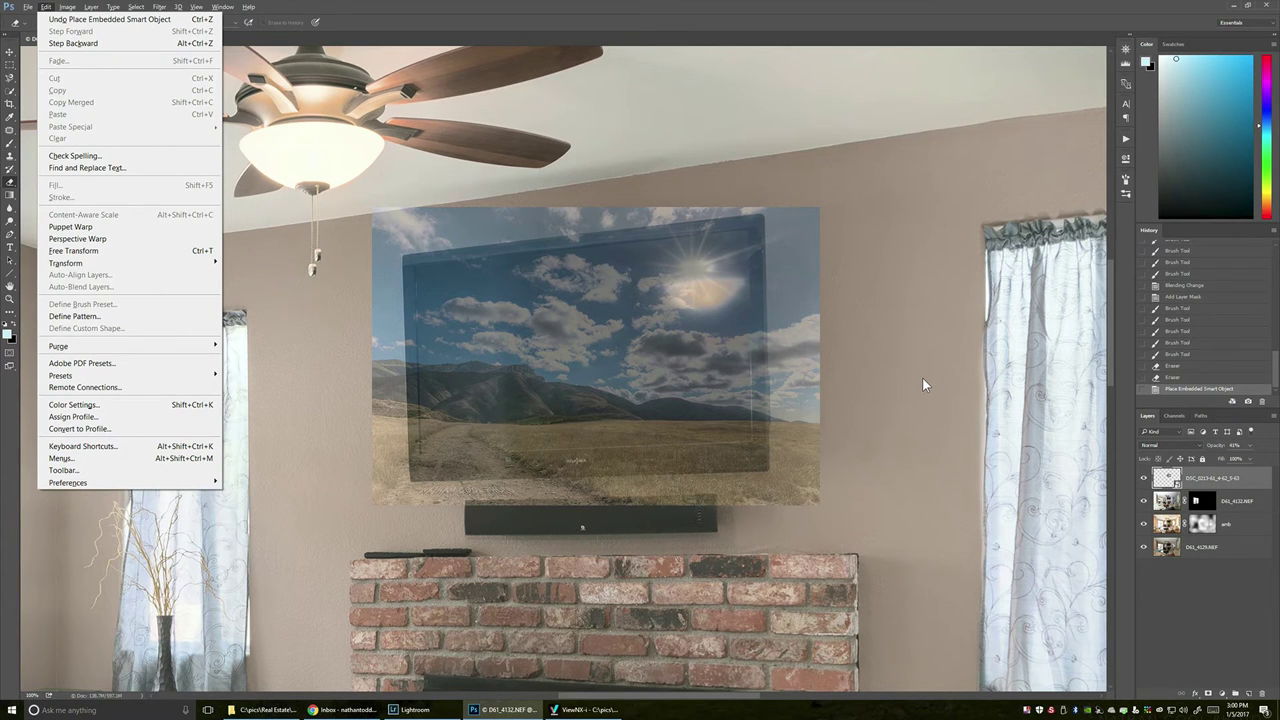
{"action": "key", "text": "a"}
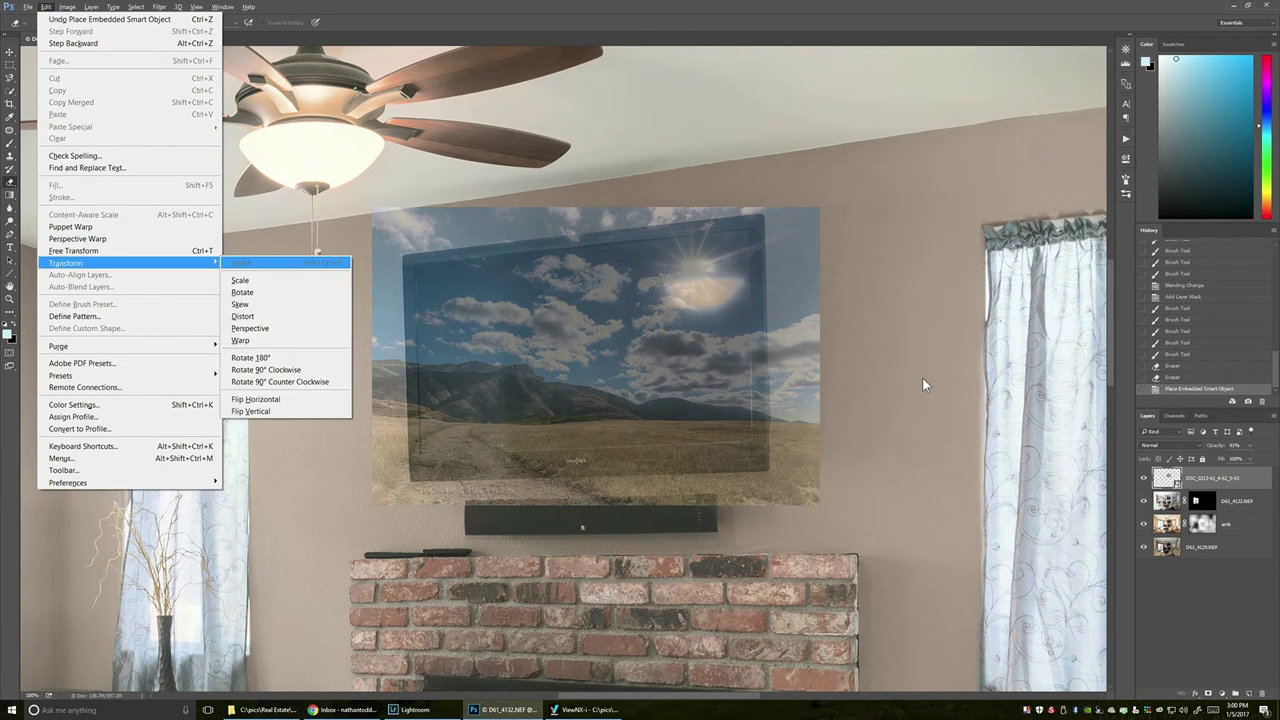
{"action": "left_click", "coordinate": [283, 316]}
{"action": "left_click_drag", "start_coordinate": [373, 210], "coordinate": [417, 266]}
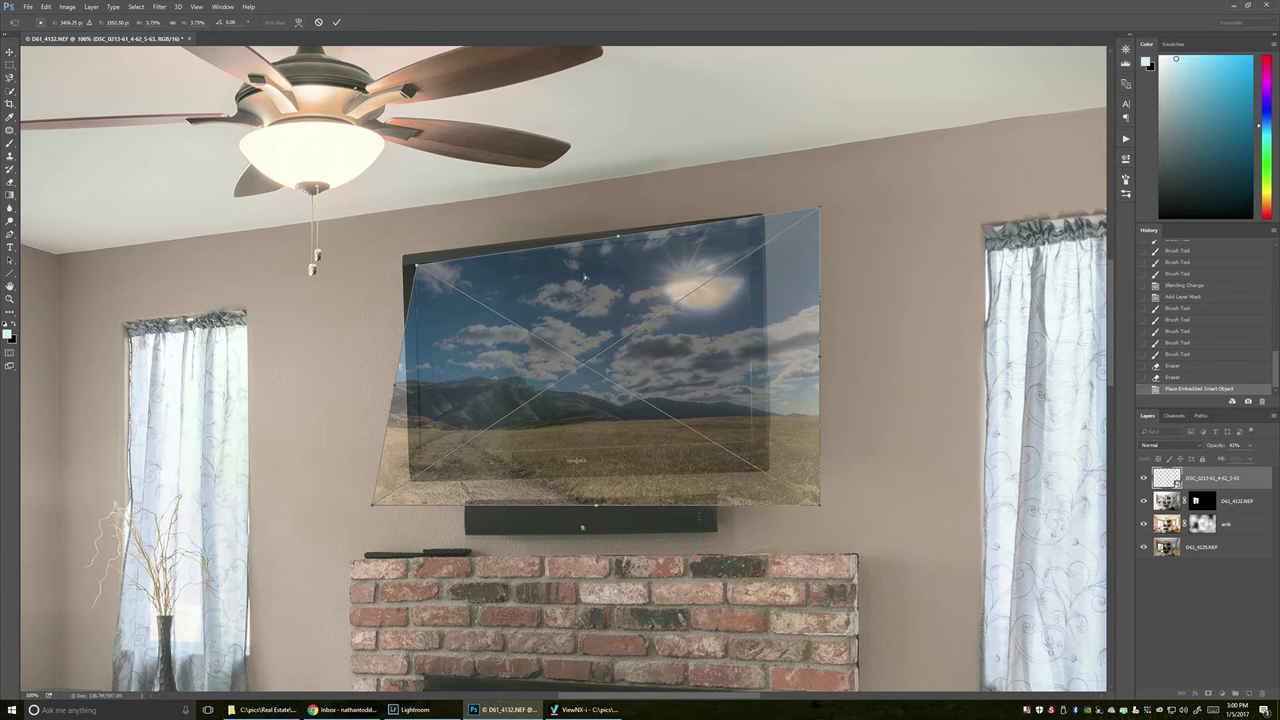
{"action": "left_click_drag", "start_coordinate": [820, 211], "coordinate": [749, 231]}
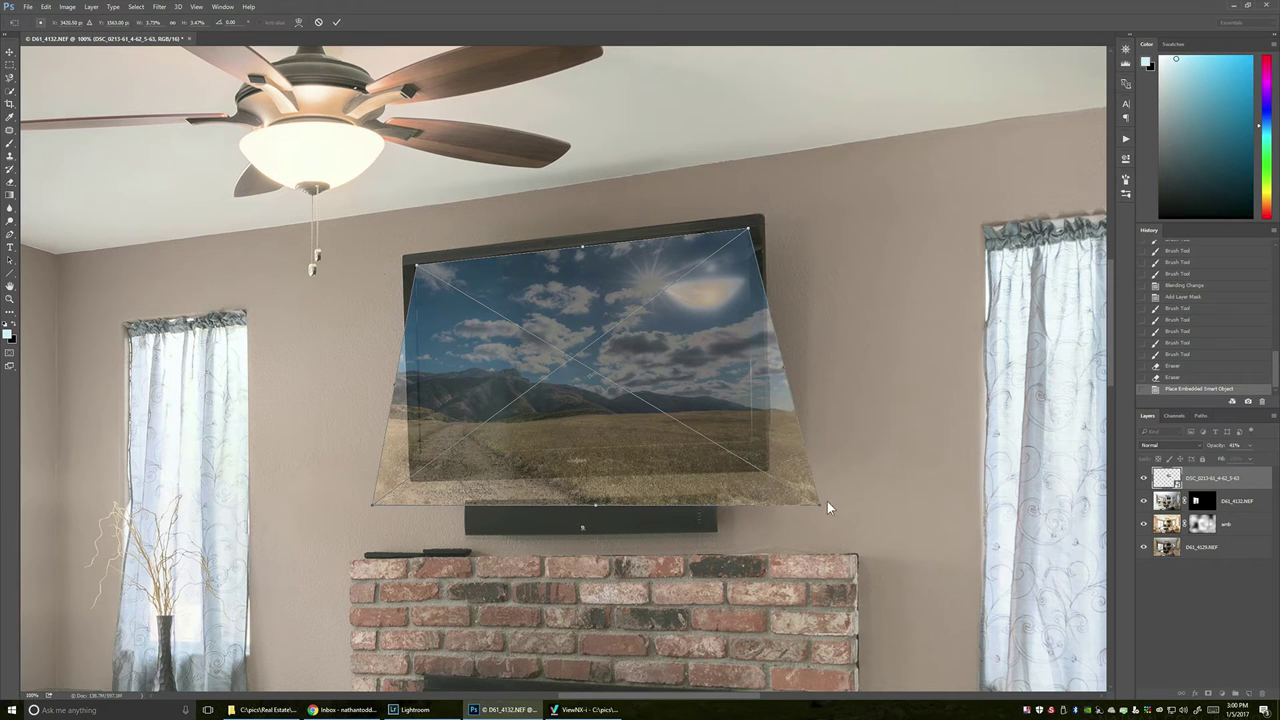
{"action": "left_click_drag", "start_coordinate": [820, 506], "coordinate": [753, 482]}
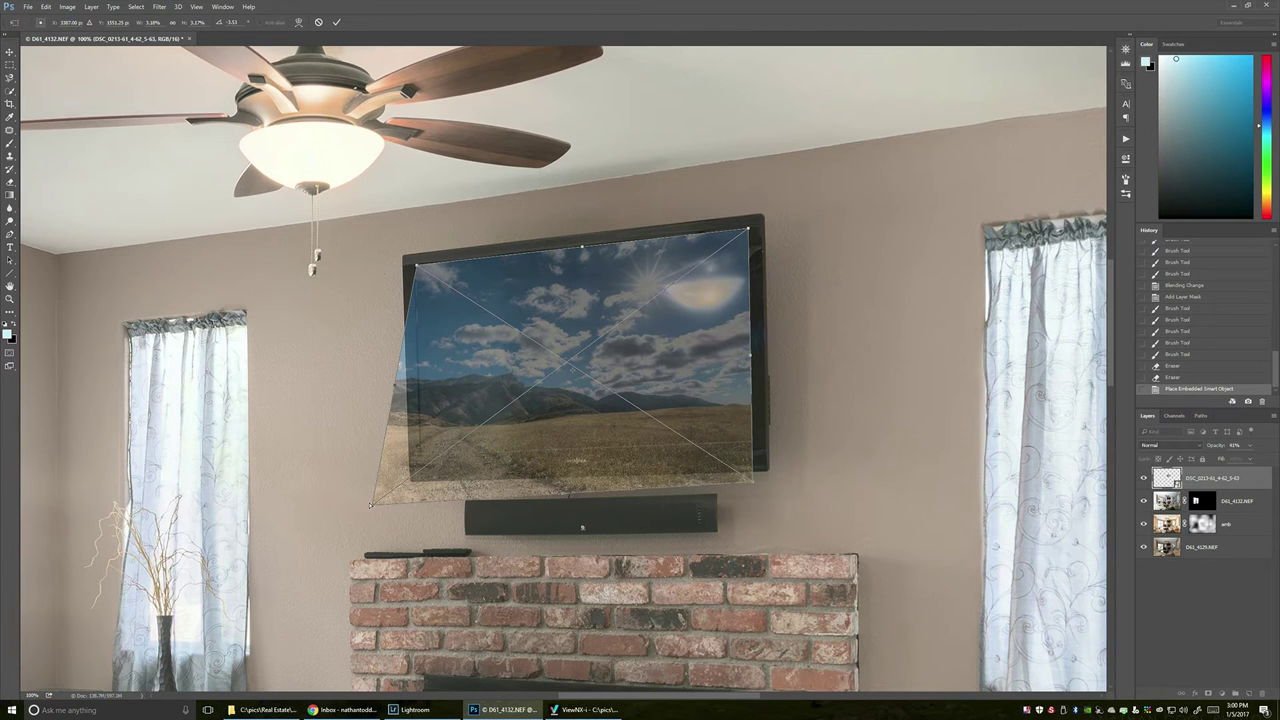
{"action": "left_click_drag", "start_coordinate": [371, 507], "coordinate": [420, 493]}
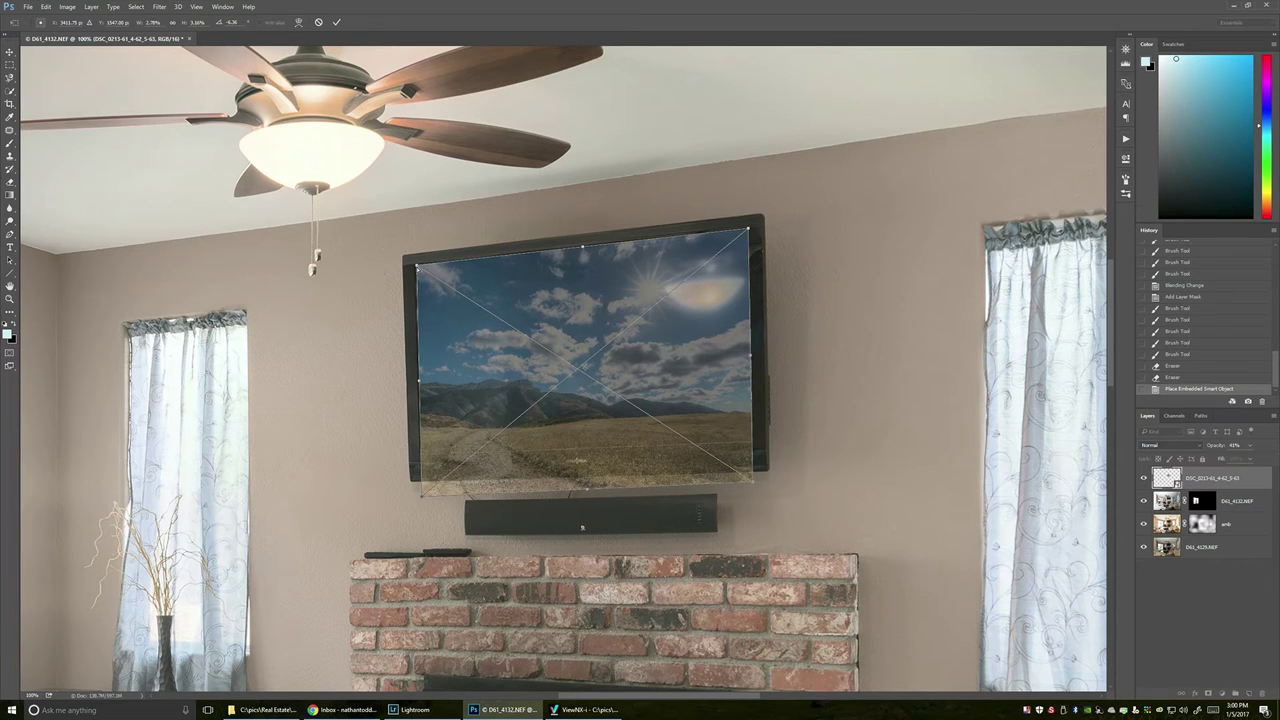
Step: Fine-tune the top-left, bottom-right and bottom edge onto the screen and commit the distortion
{"action": "left_click_drag", "start_coordinate": [417, 268], "coordinate": [413, 264]}
{"action": "left_click_drag", "start_coordinate": [754, 484], "coordinate": [756, 485]}
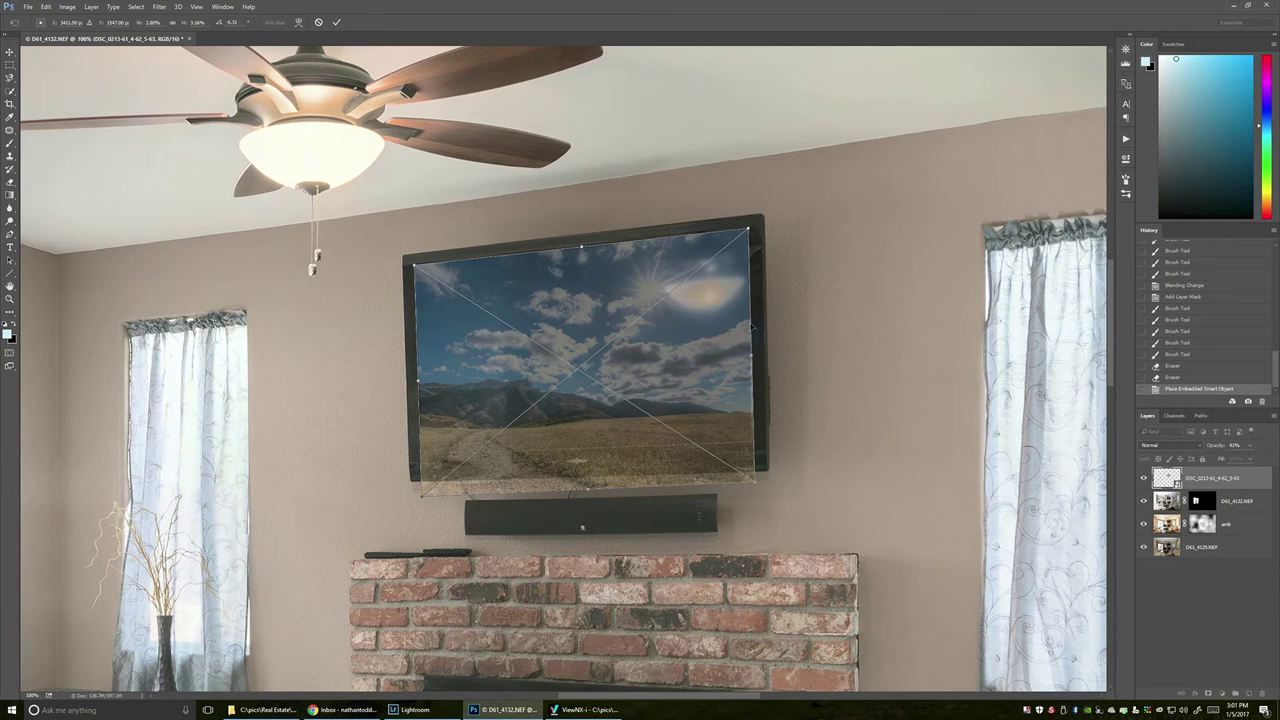
{"action": "mouse_move", "coordinate": [756, 485]}
{"action": "left_mouse_down"}
{"action": "mouse_move", "coordinate": [753, 441]}
{"action": "mouse_move", "coordinate": [754, 488]}
{"action": "left_mouse_up"}
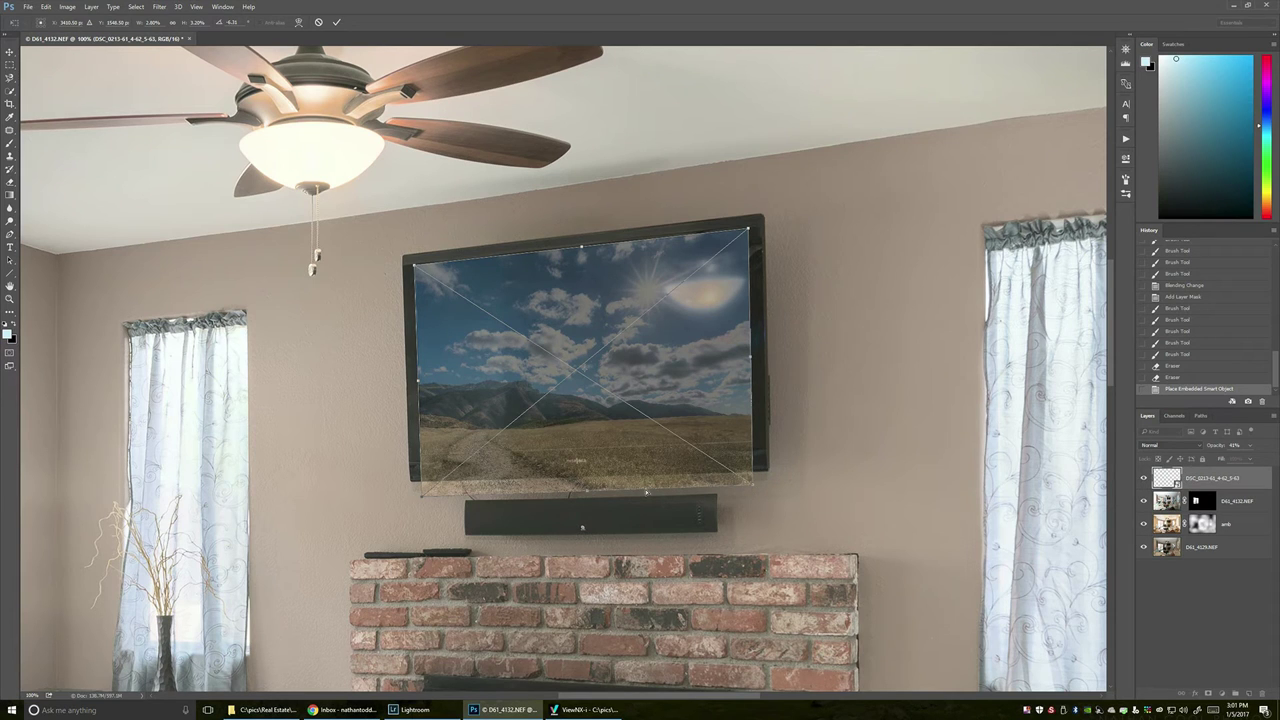
{"action": "left_click_drag", "start_coordinate": [588, 492], "coordinate": [588, 481]}
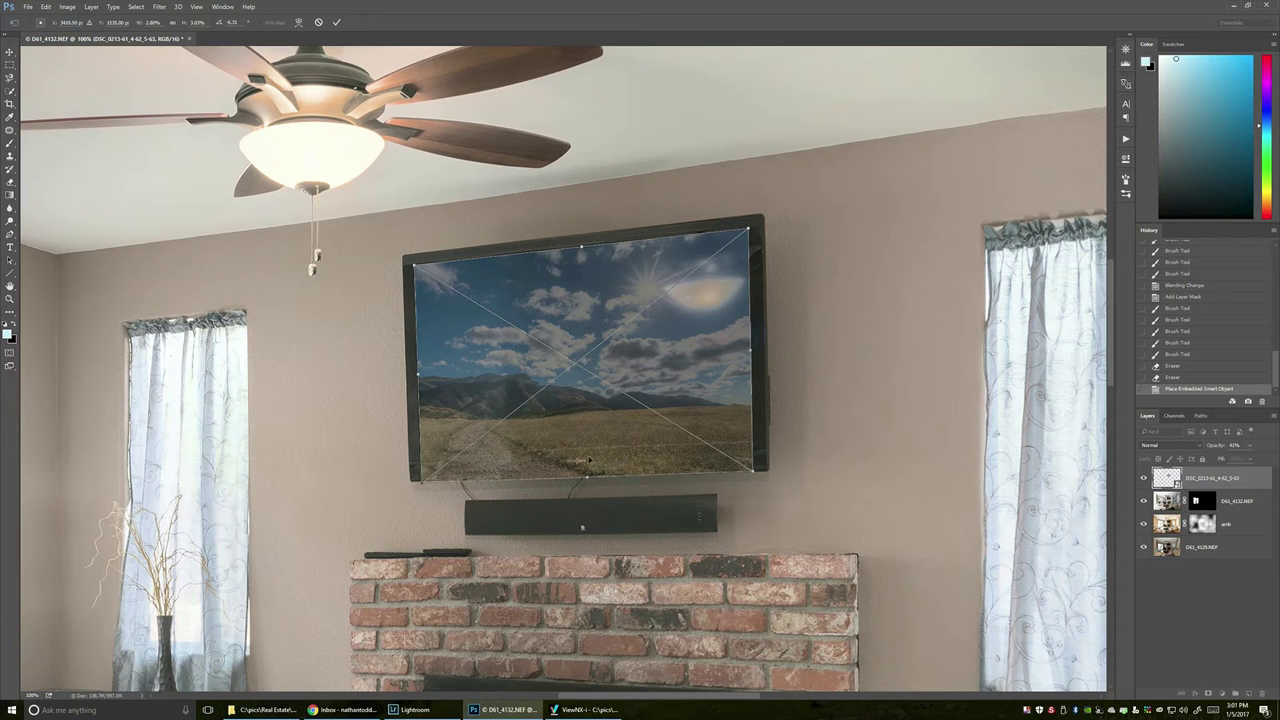
{"action": "left_click", "coordinate": [336, 22]}
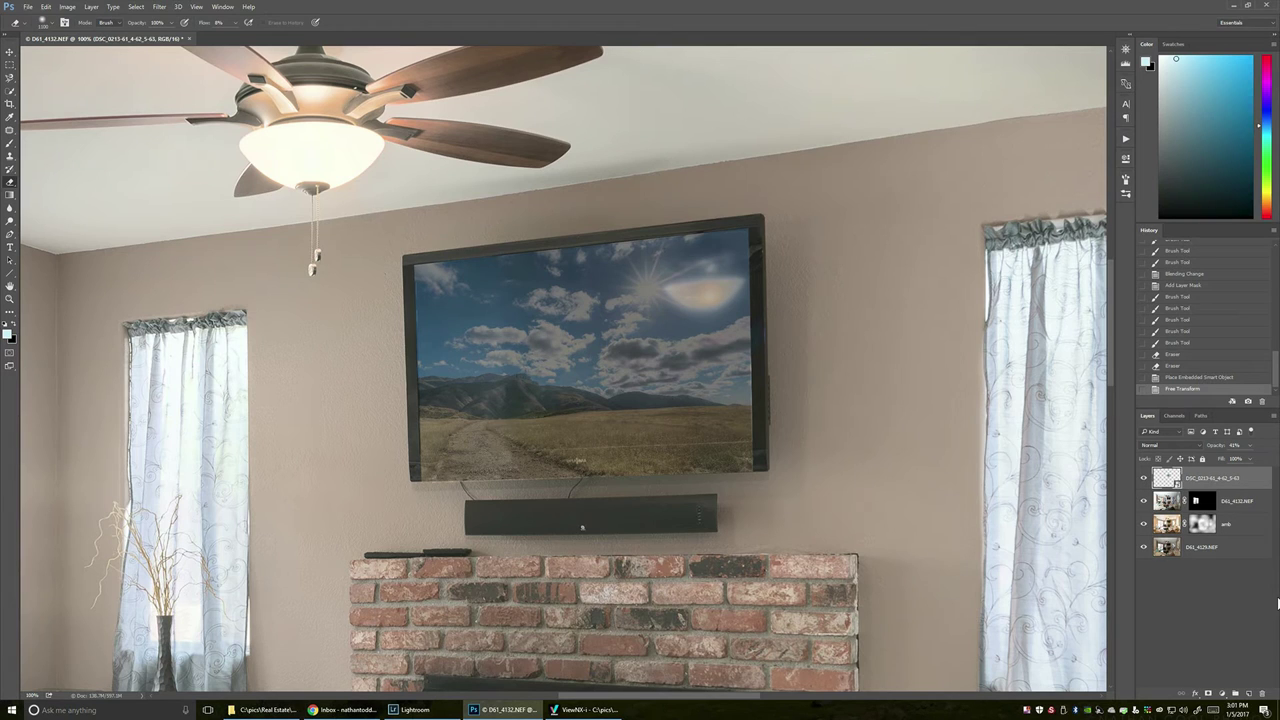
Step: Add a Reveal All layer mask to the landscape layer
{"action": "key", "text": "alt+l"}
{"action": "key", "text": "m"}
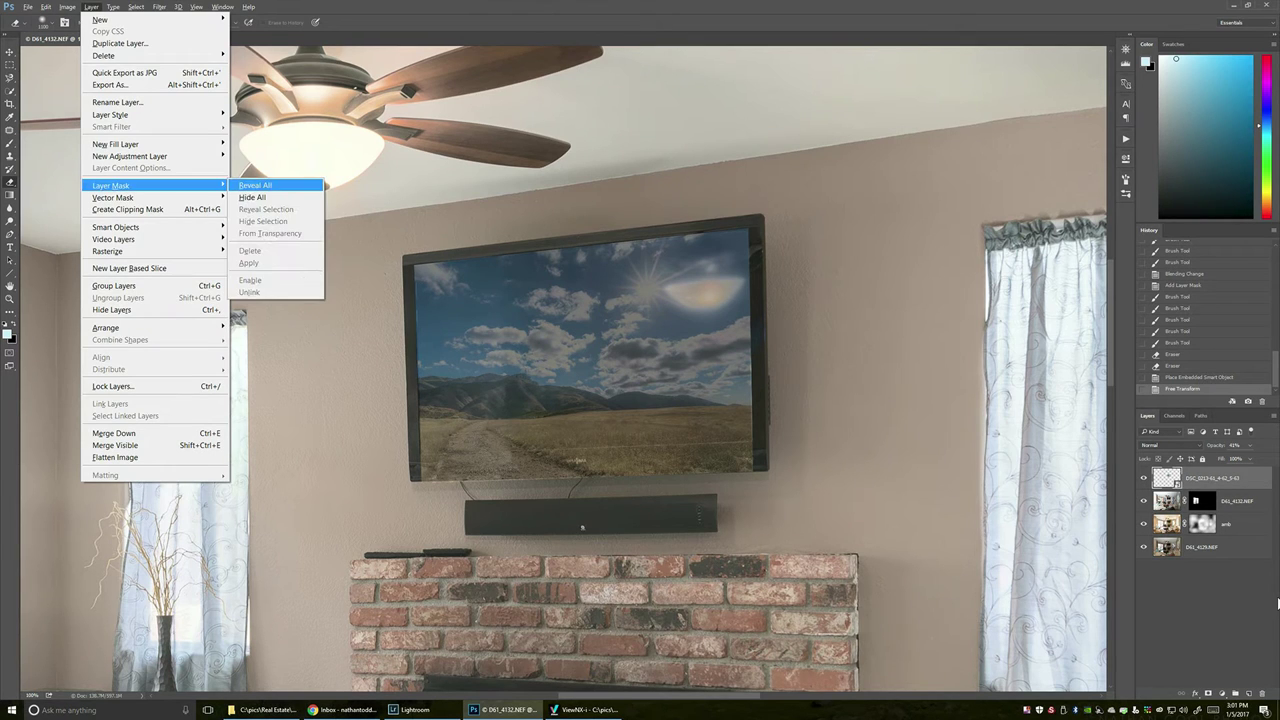
{"action": "key", "text": "Return"}
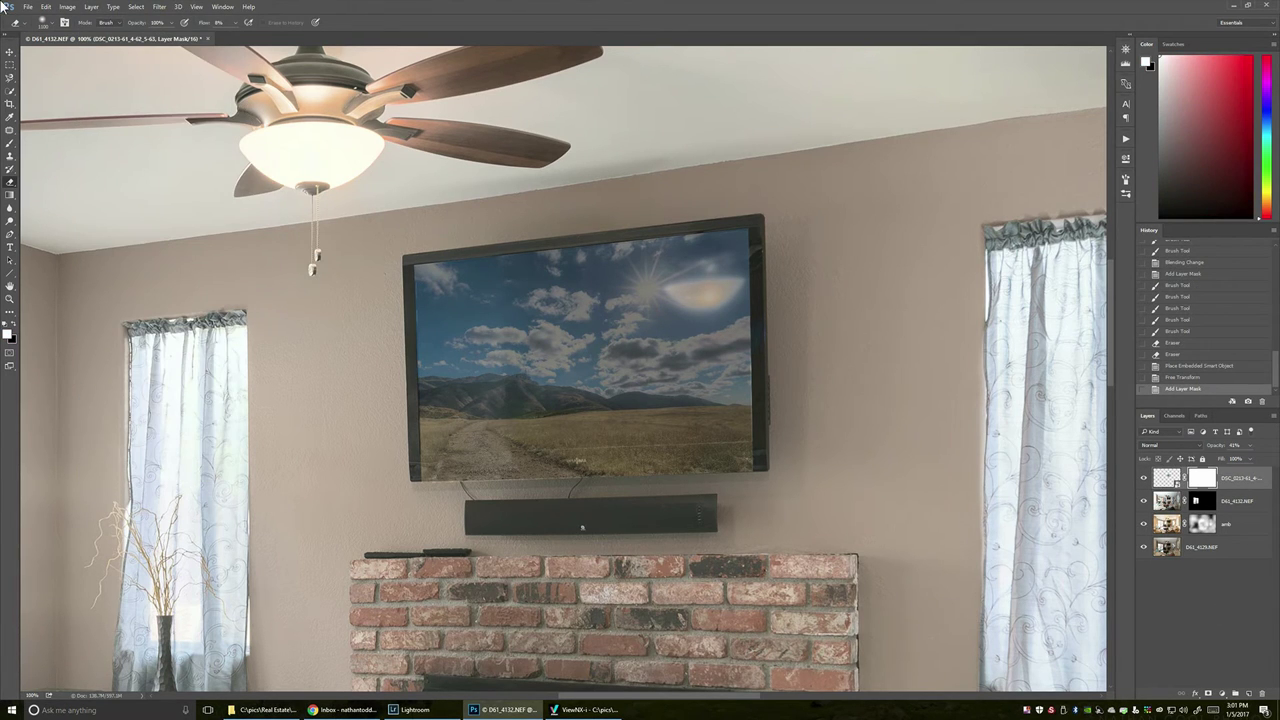
Step: Mask out the landscape below the TV screen using a Polygonal Lasso selection
{"action": "left_click", "coordinate": [9, 78]}
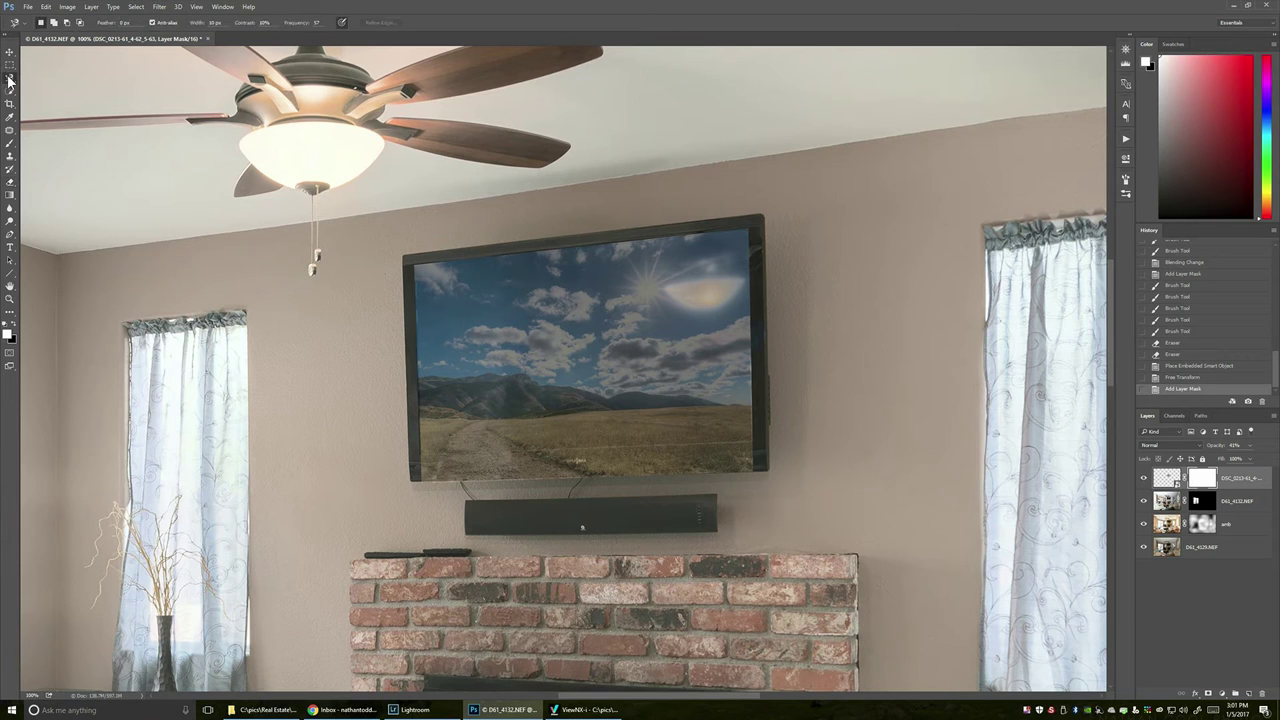
{"action": "right_click", "coordinate": [9, 80]}
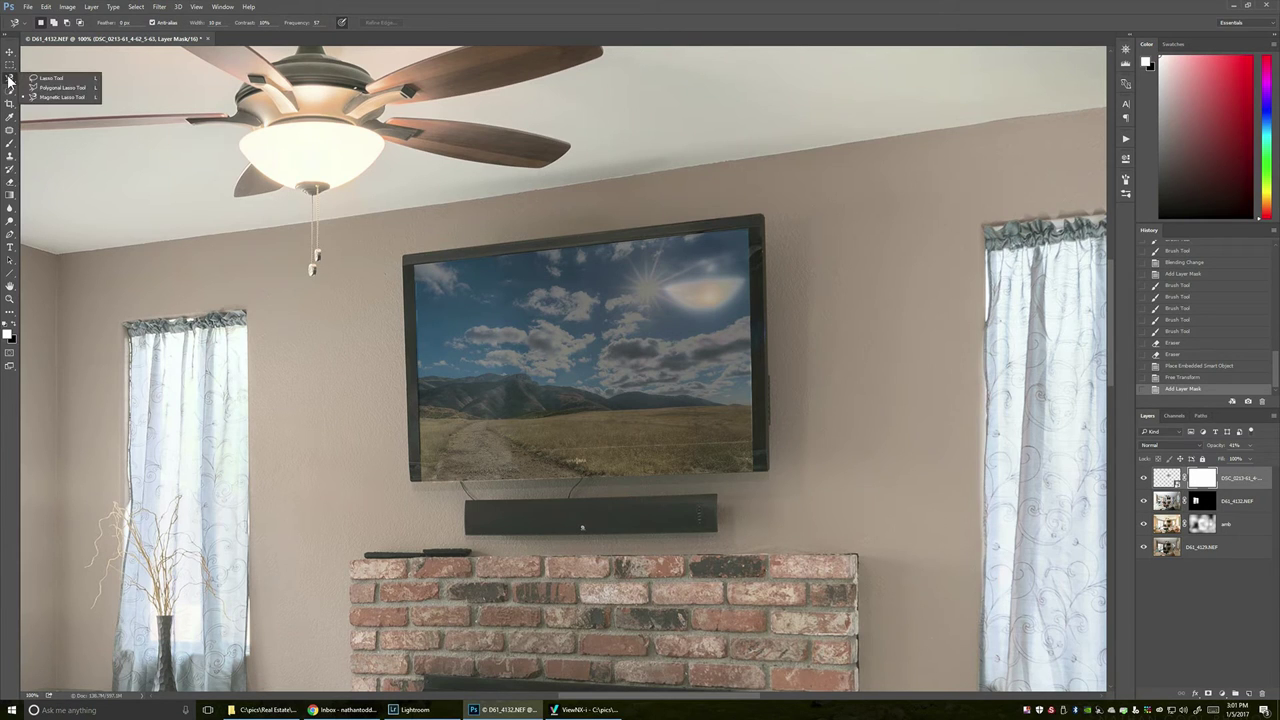
{"action": "left_click", "coordinate": [70, 90]}
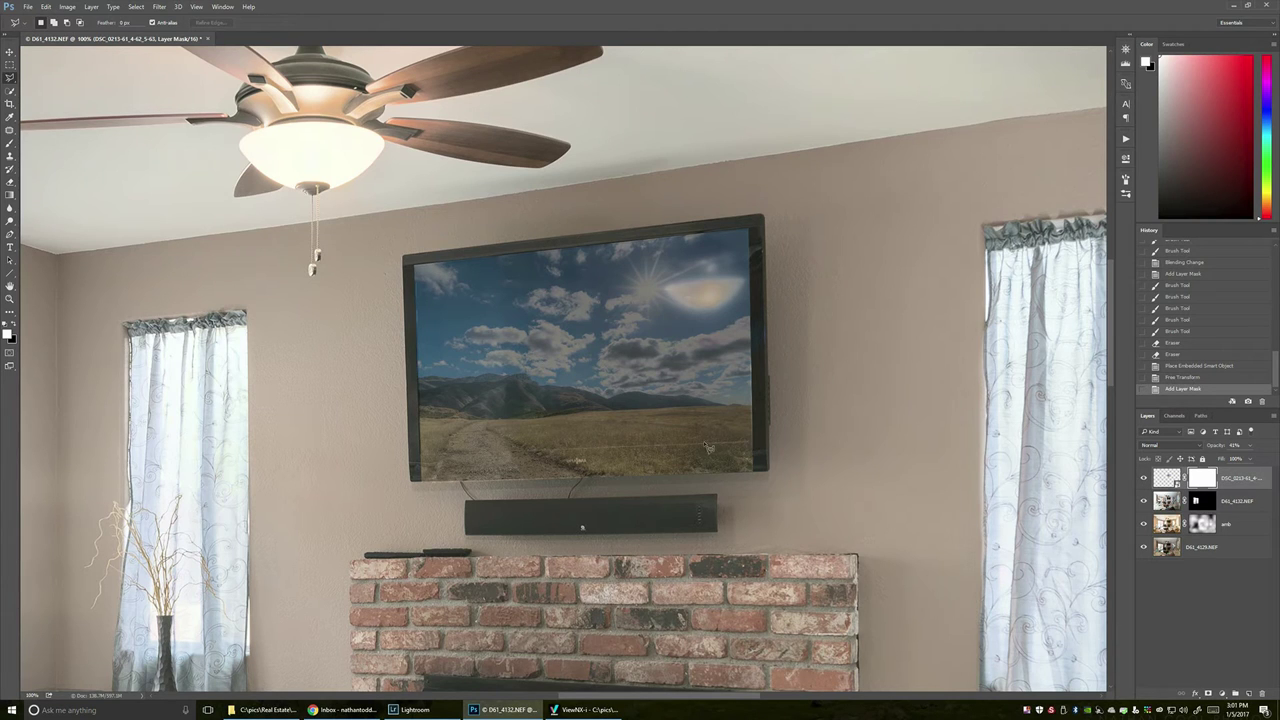
{"action": "left_click", "coordinate": [761, 442]}
{"action": "left_click", "coordinate": [380, 458]}
{"action": "left_click", "coordinate": [382, 553]}
{"action": "left_click", "coordinate": [730, 555]}
{"action": "left_click", "coordinate": [797, 507]}
{"action": "left_click", "coordinate": [761, 442]}
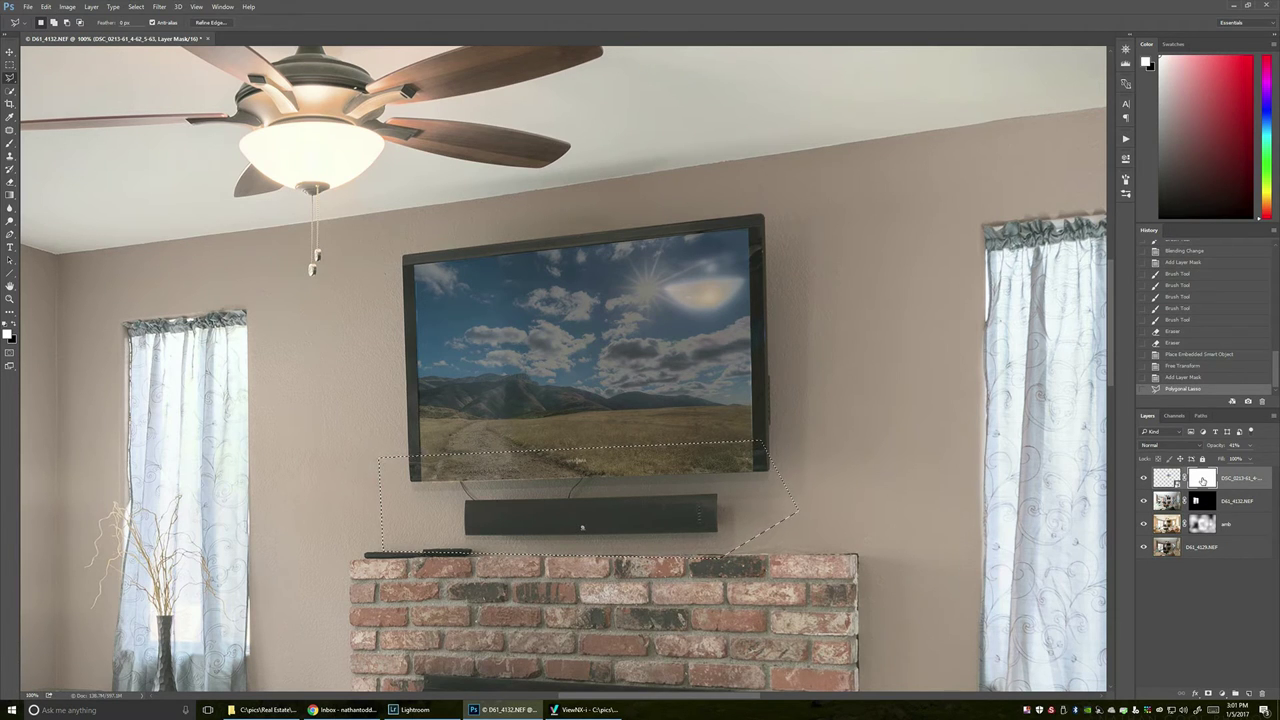
{"action": "key", "text": "Delete"}
{"action": "key", "text": "ctrl+d"}
Step: Set the landscape layer's opacity to 100% and its fill to 89%
{"action": "left_click", "coordinate": [1249, 445]}
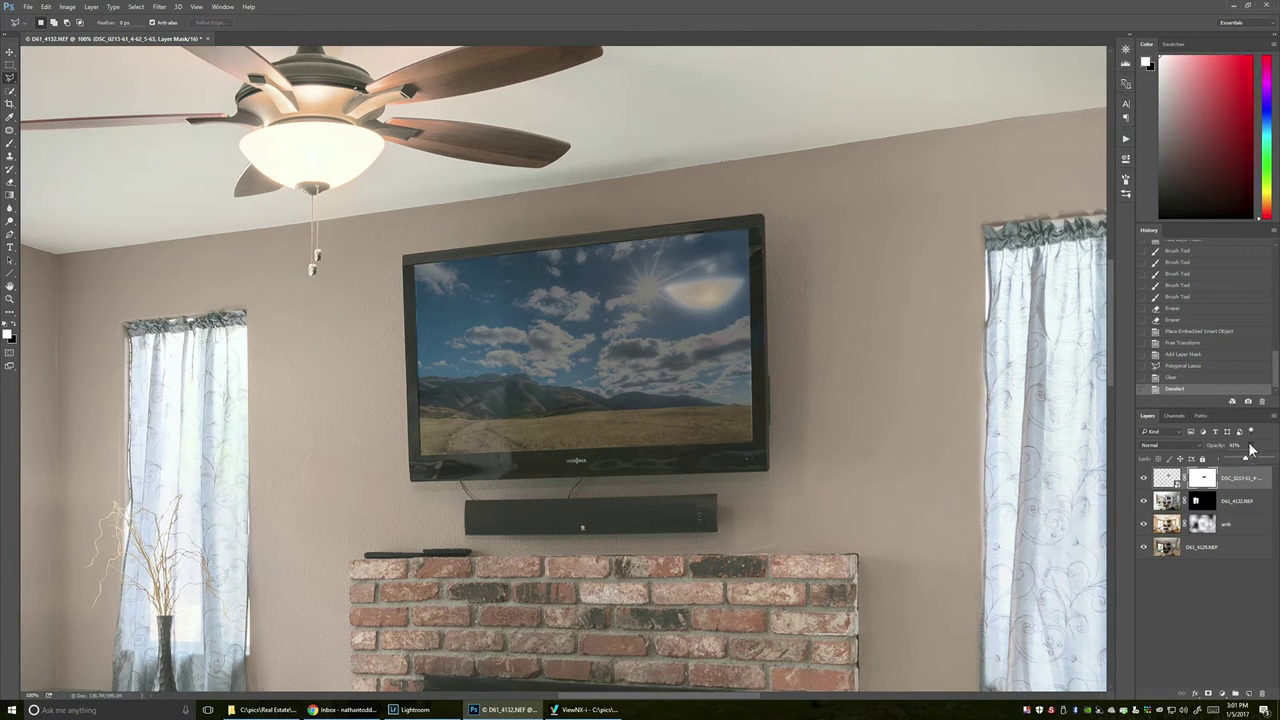
{"action": "left_click_drag", "start_coordinate": [1248, 460], "coordinate": [1275, 460]}
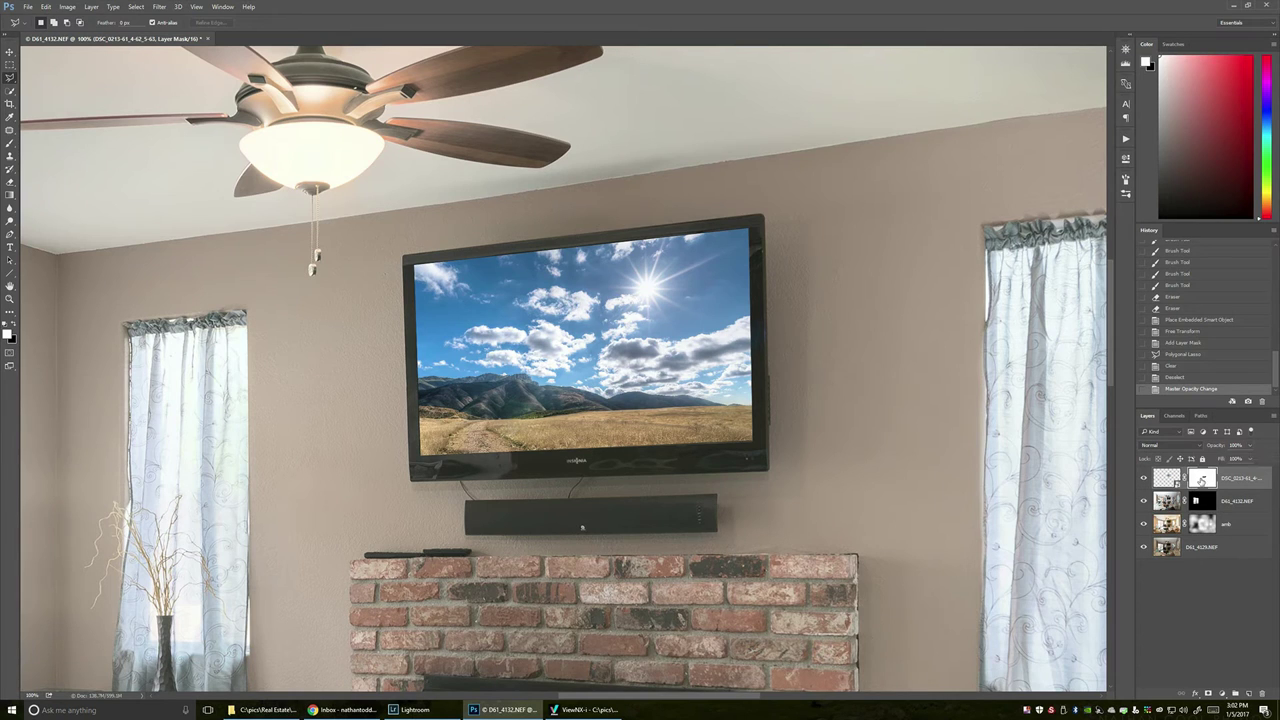
{"action": "left_click", "coordinate": [1251, 462]}
{"action": "left_click_drag", "start_coordinate": [1247, 474], "coordinate": [1247, 478]}
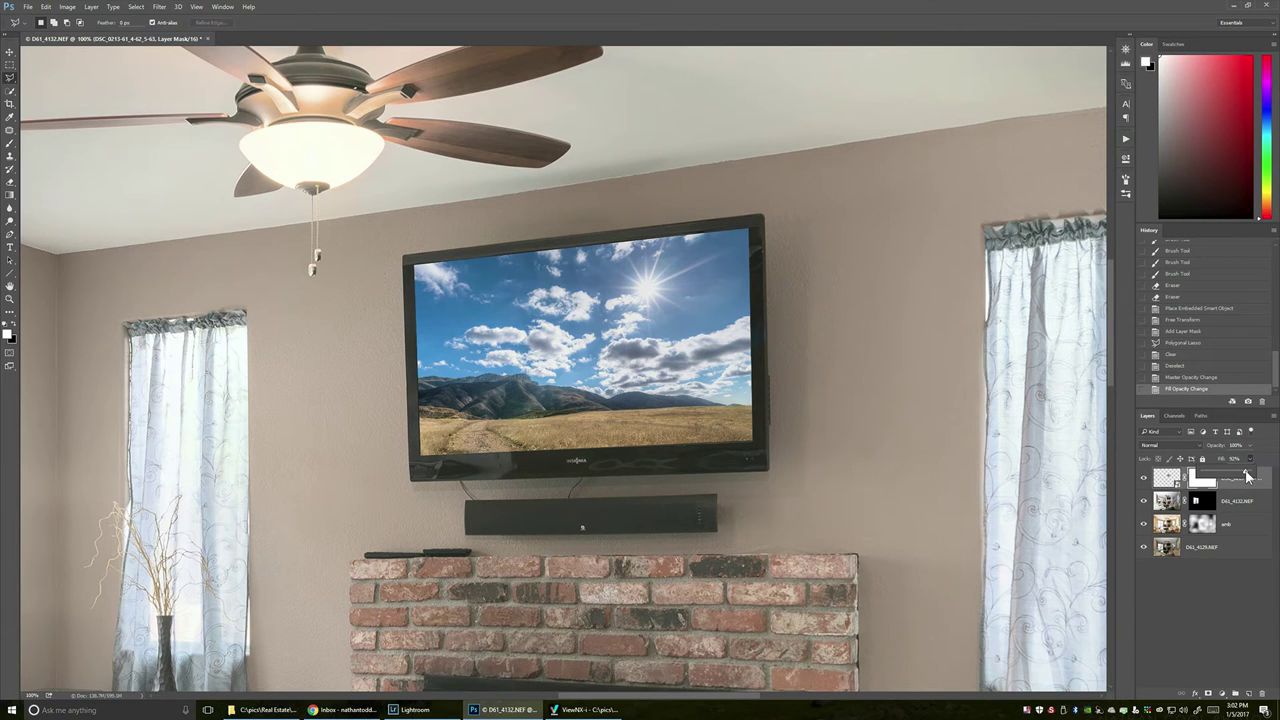
{"action": "left_click", "coordinate": [1255, 600]}
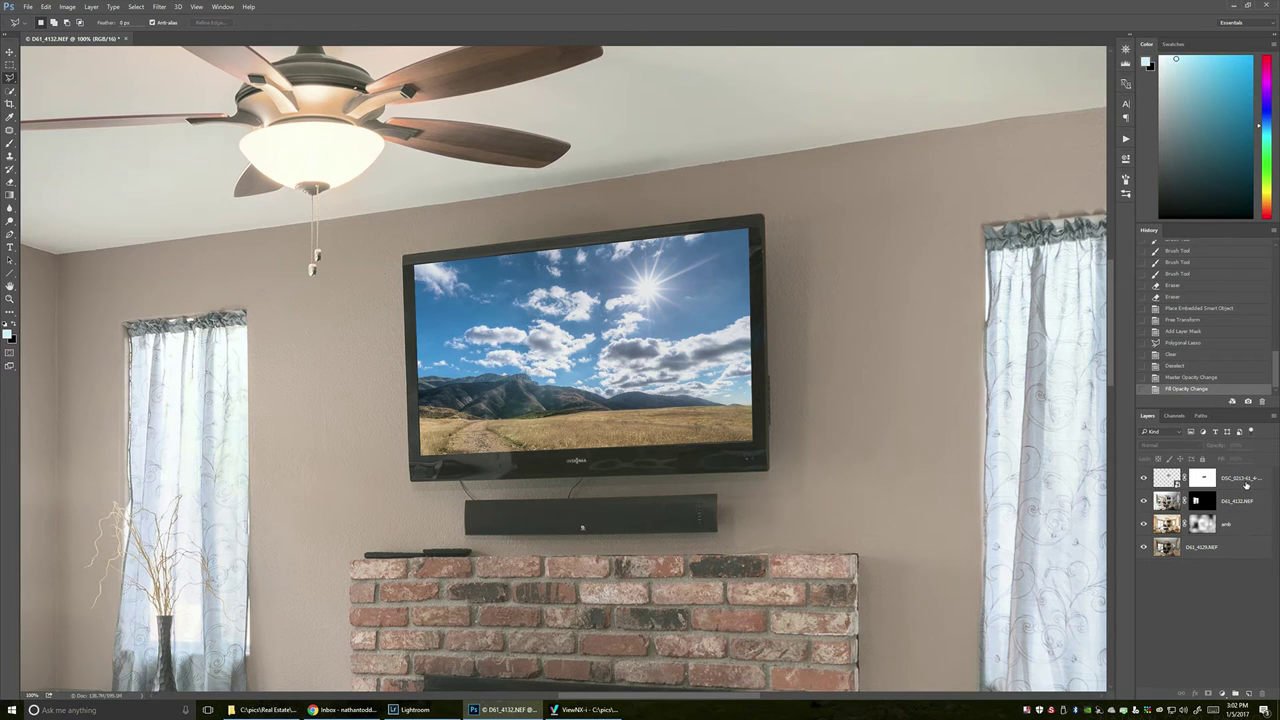
Step: Raise the TV landscape layer's fill to 95% and fit the photo on screen
{"action": "left_click", "coordinate": [1210, 478]}
{"action": "left_click", "coordinate": [1212, 482]}
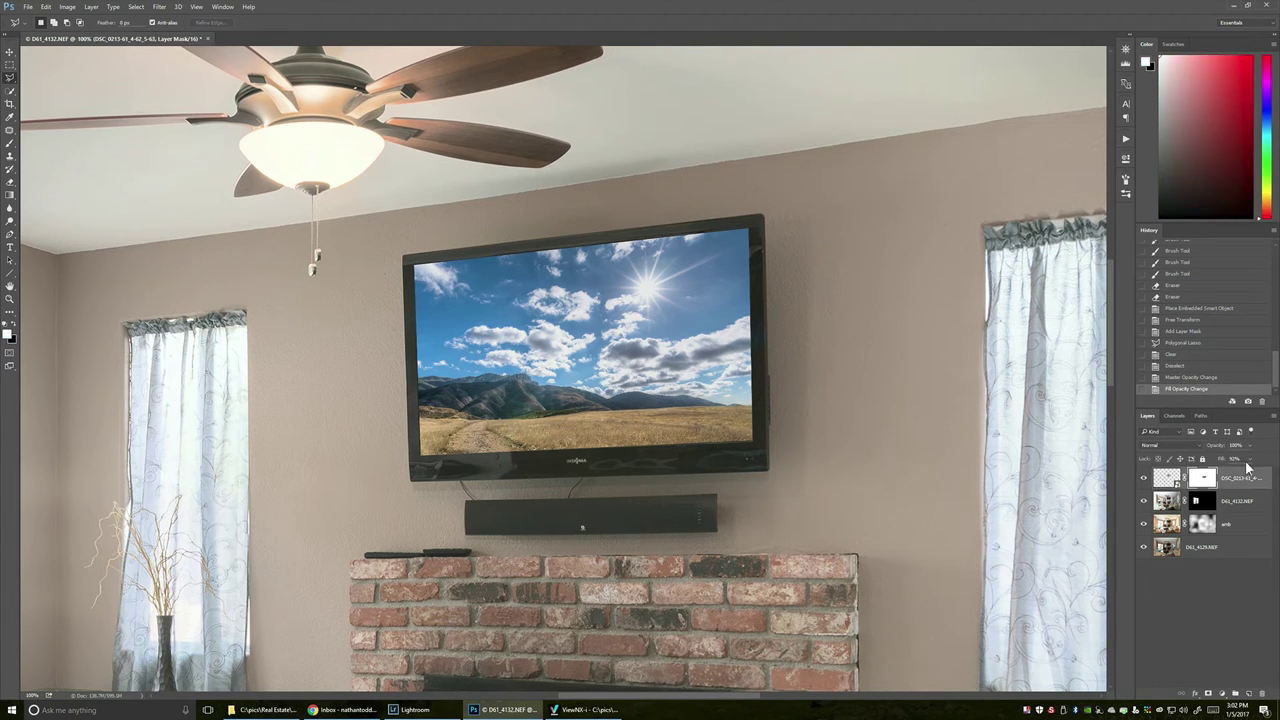
{"action": "left_click_drag", "start_coordinate": [1250, 461], "coordinate": [1251, 473]}
{"action": "left_click", "coordinate": [1248, 598]}
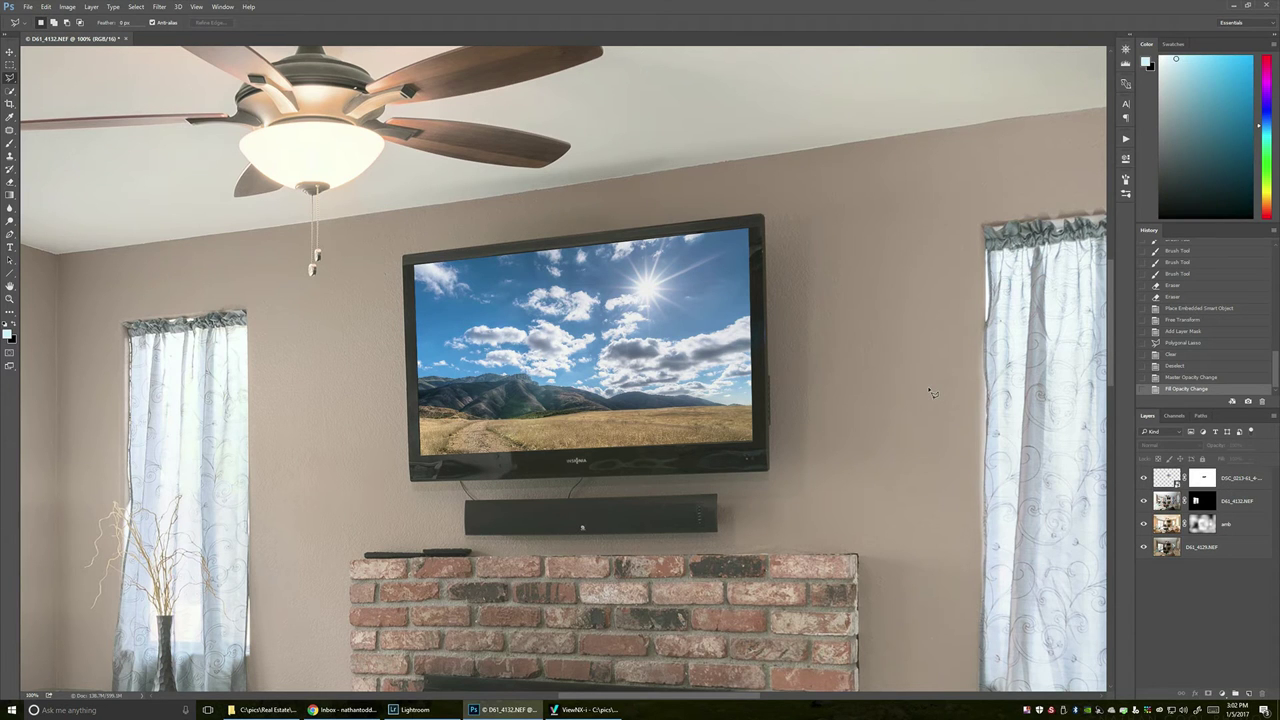
{"action": "key", "text": "ctrl+0"}
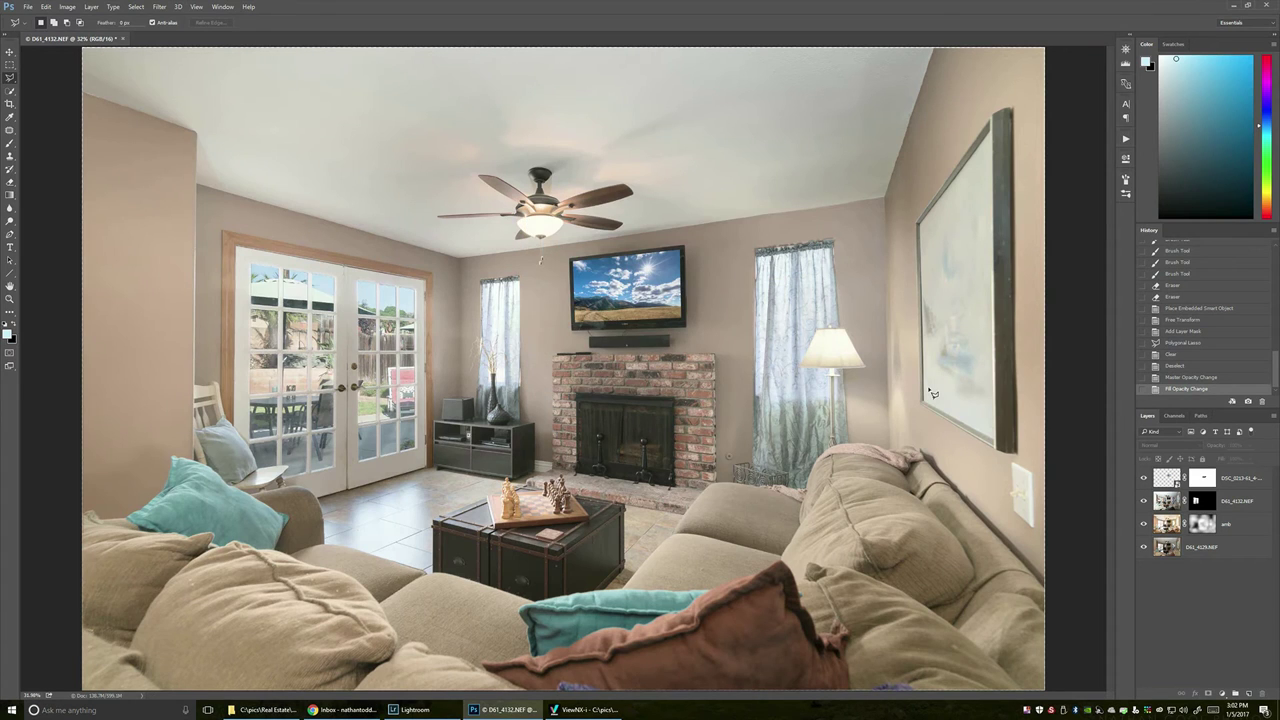
Step: Toggle the TV landscape layer off and back on to compare, then select it
{"action": "left_click", "coordinate": [1144, 478]}
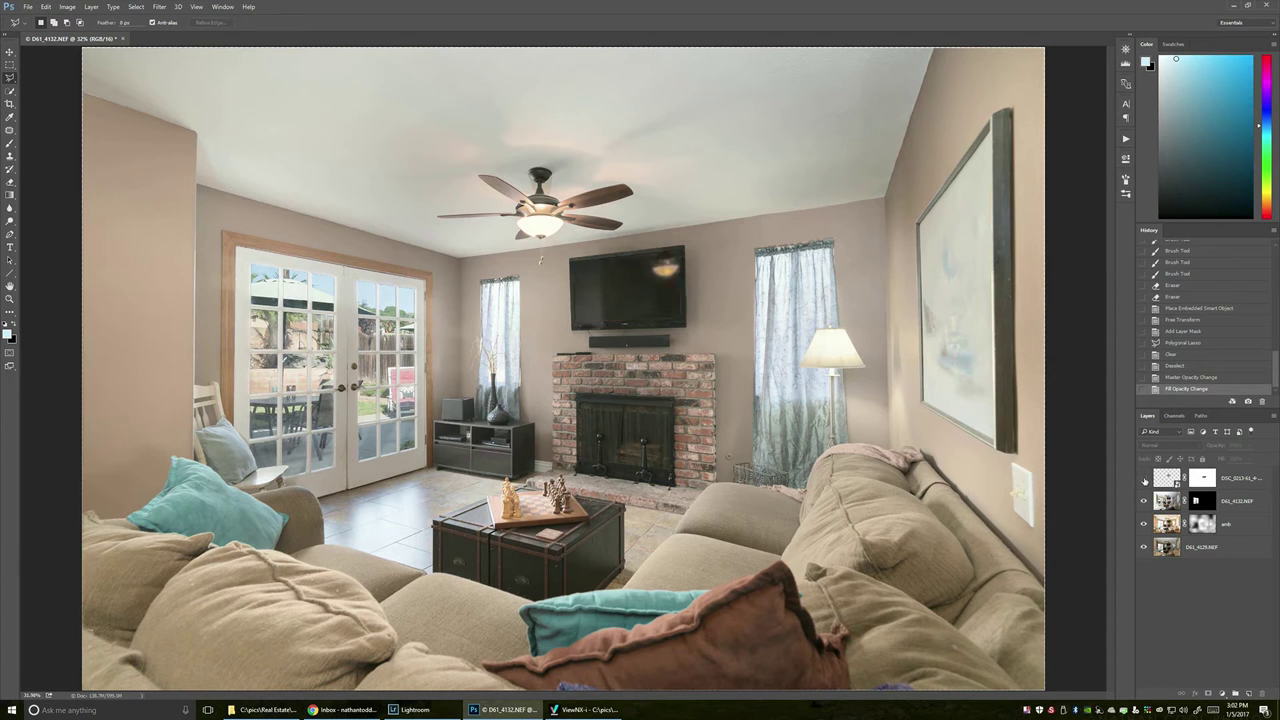
{"action": "left_click", "coordinate": [1145, 480]}
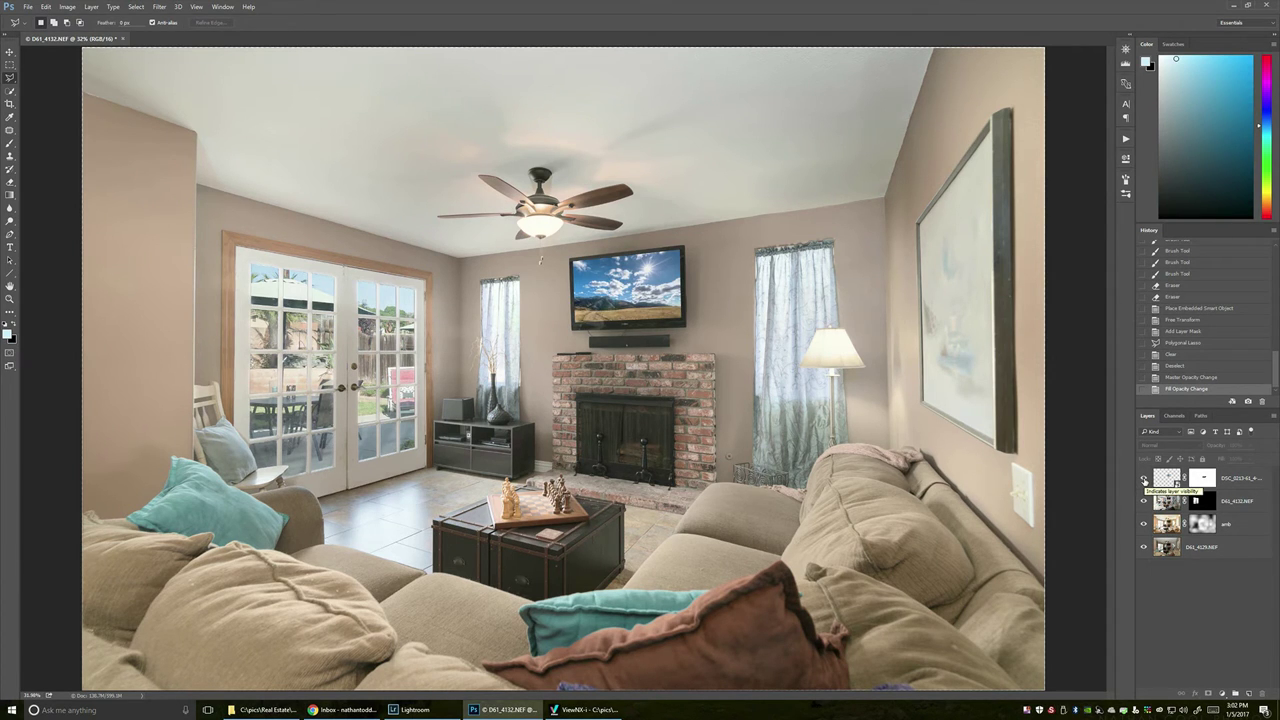
{"action": "left_click", "coordinate": [1245, 481]}
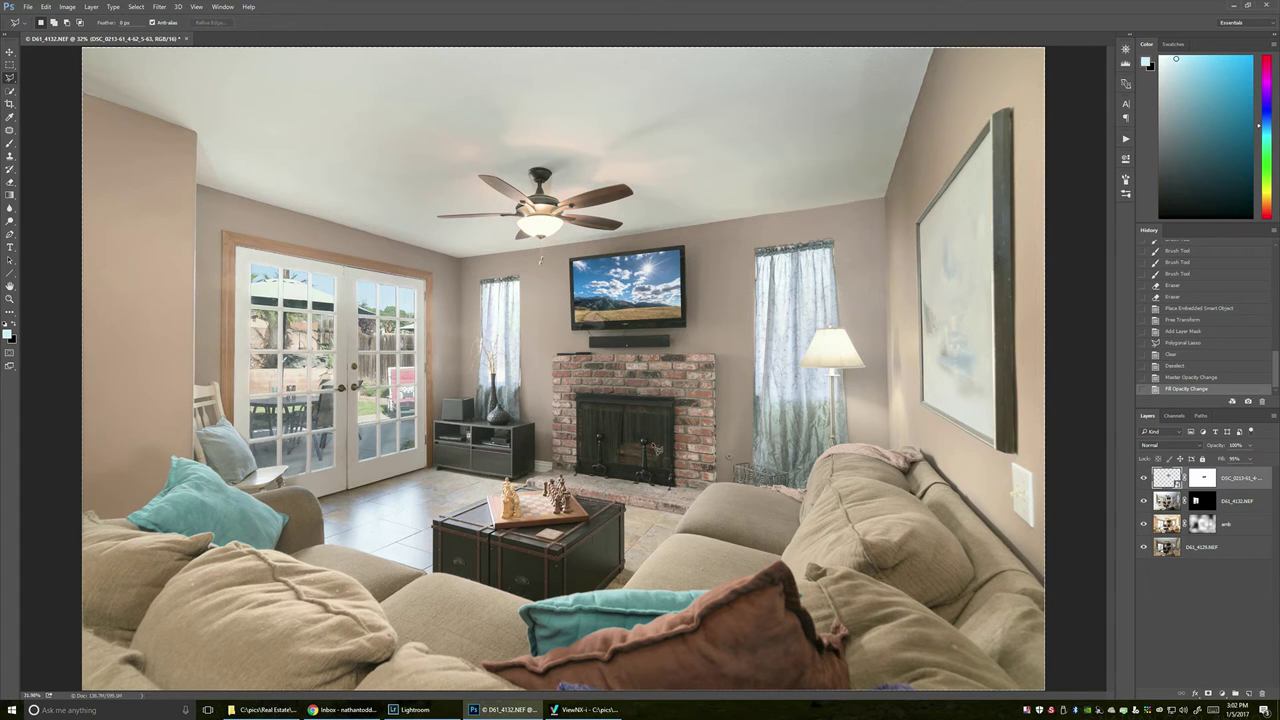
Step: Zoom in and centre the fireplace at 100% view
{"action": "scroll", "coordinate": [655, 447], "scroll_direction": "up", "scroll_amount": 3}
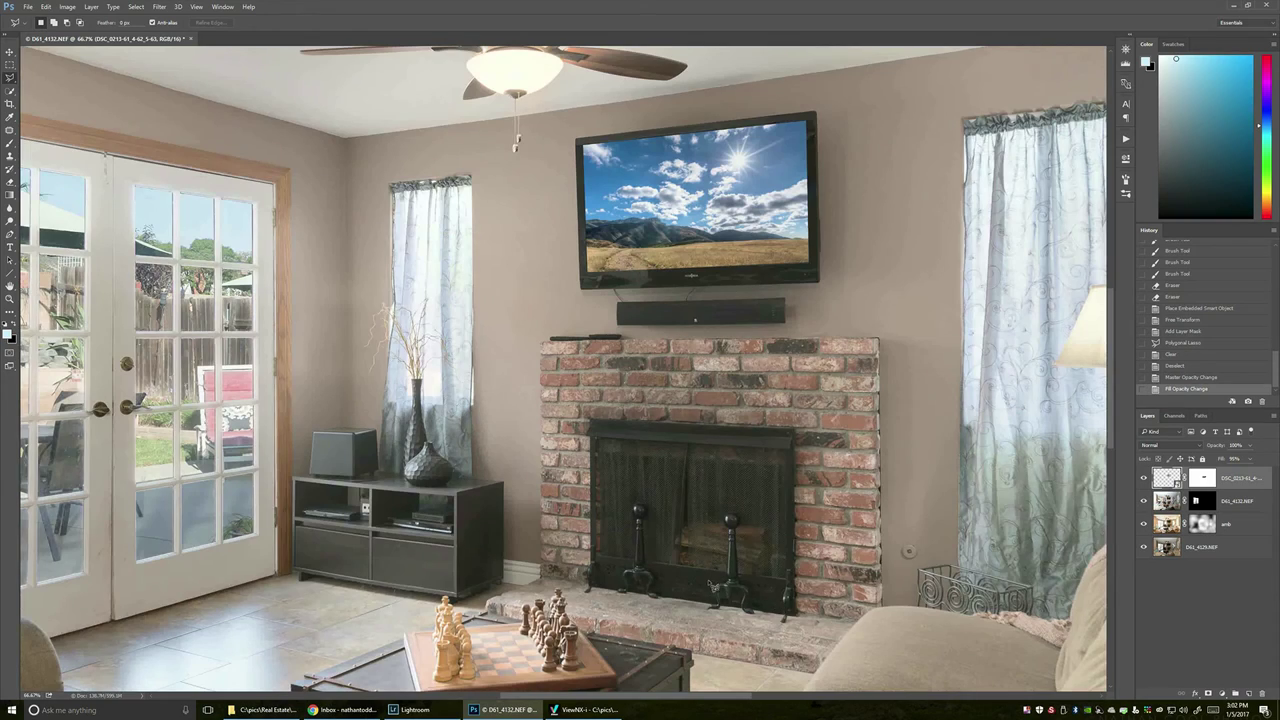
{"action": "left_click_drag", "start_coordinate": [703, 583], "coordinate": [633, 495]}
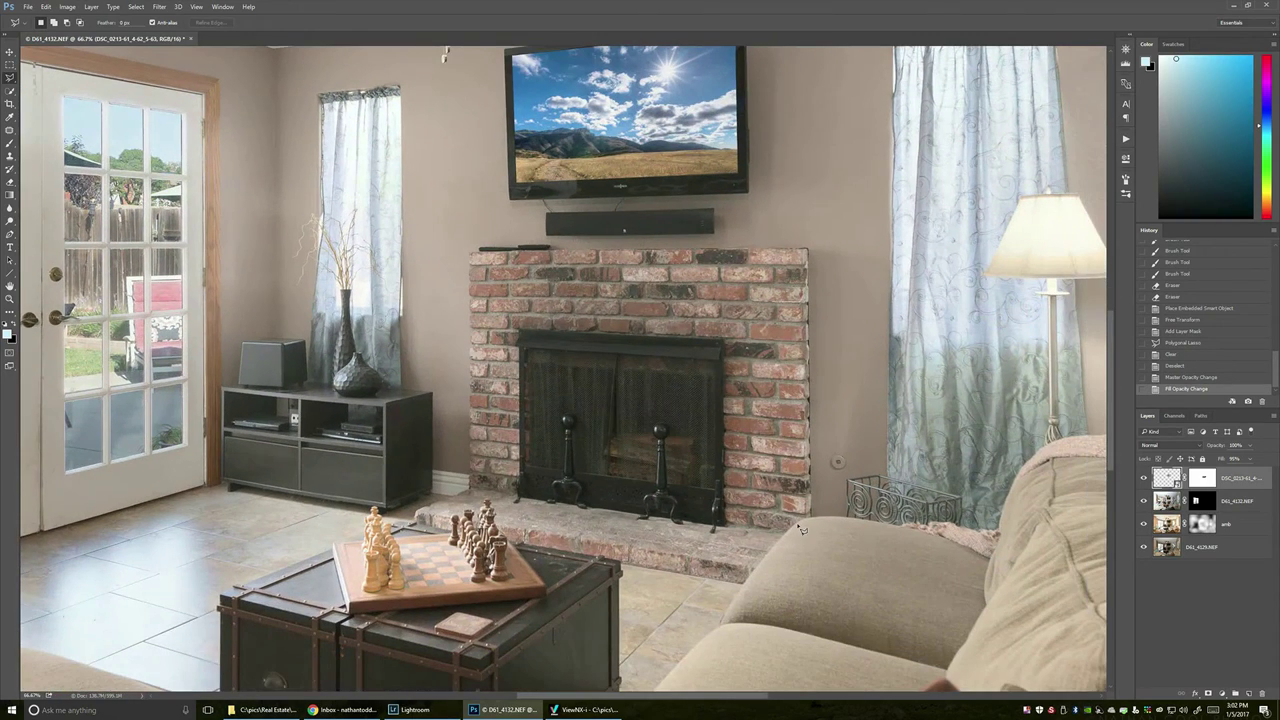
{"action": "key", "text": "ctrl+1"}
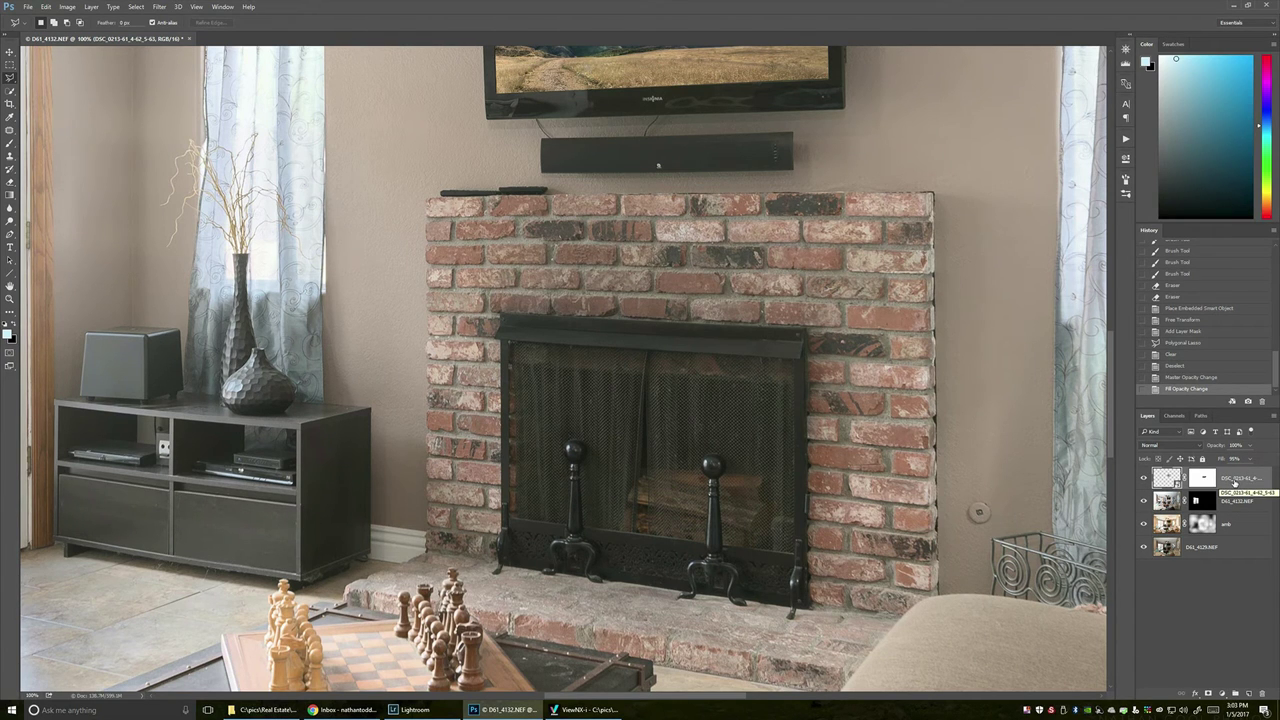
{"action": "key", "text": "alt+l"}
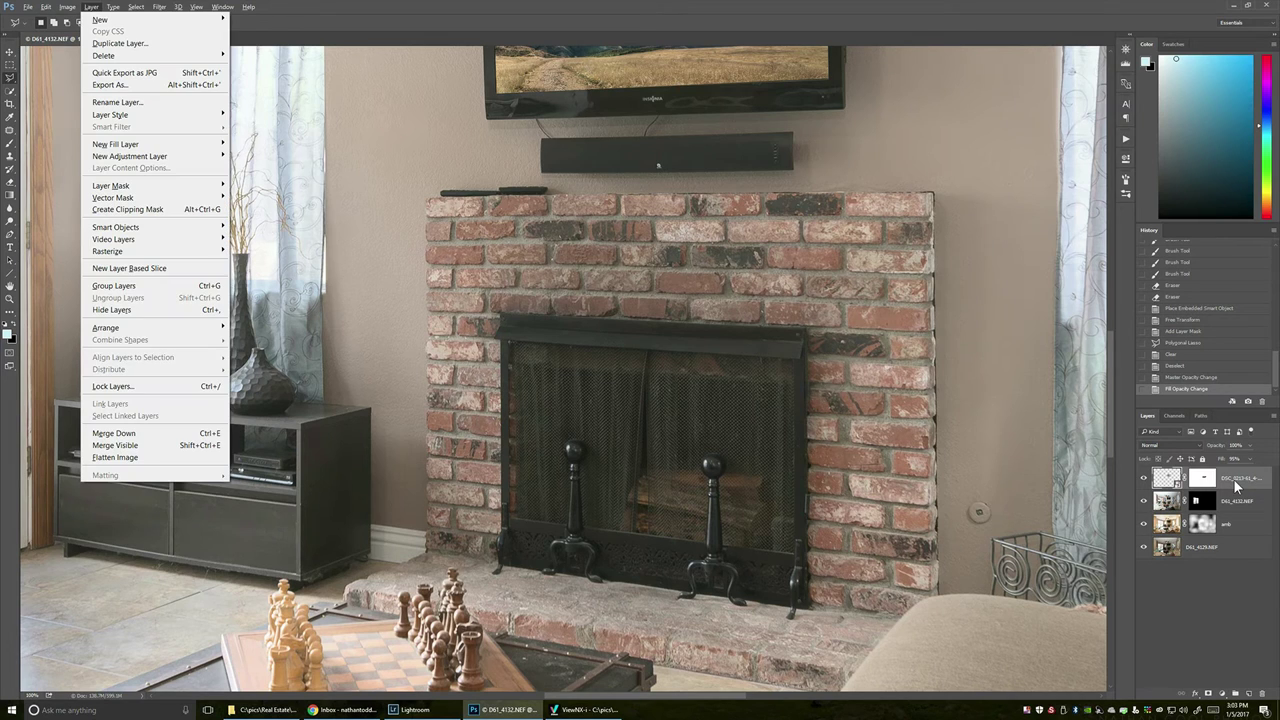
Step: Create a new empty layer named 'flm' above the TV landscape layer
{"action": "key", "text": "n"}
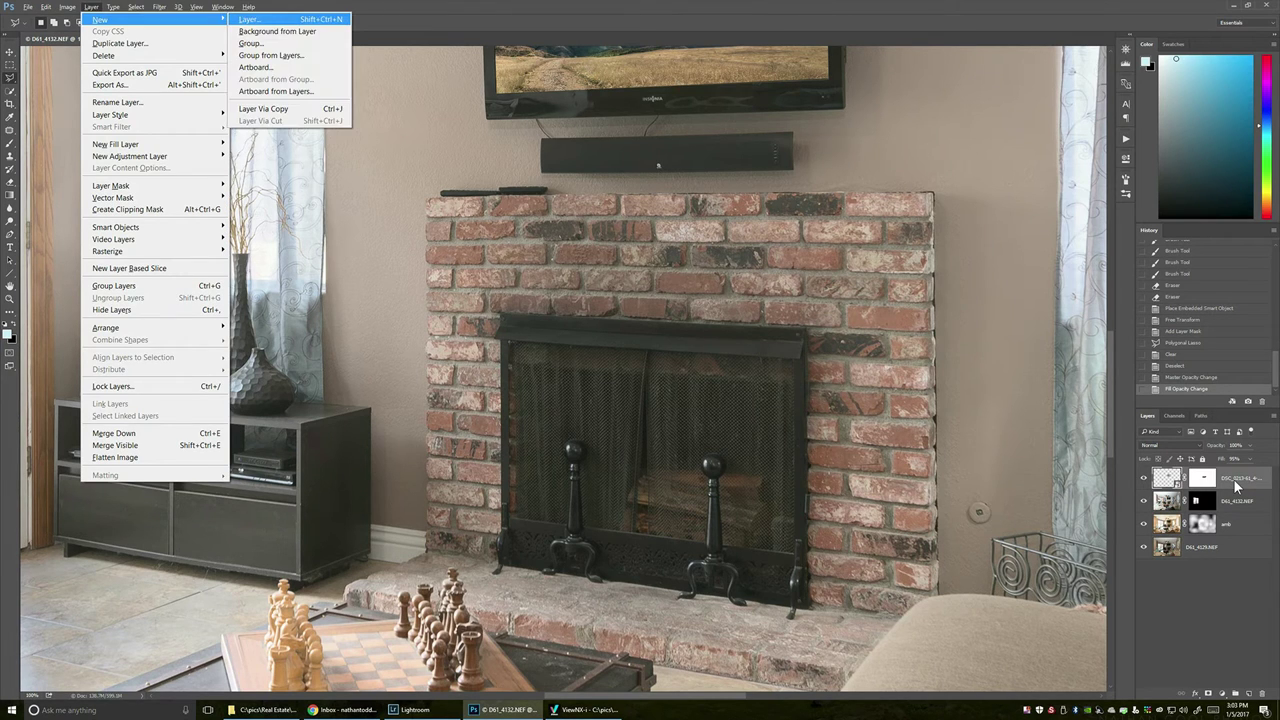
{"action": "key", "text": "l"}
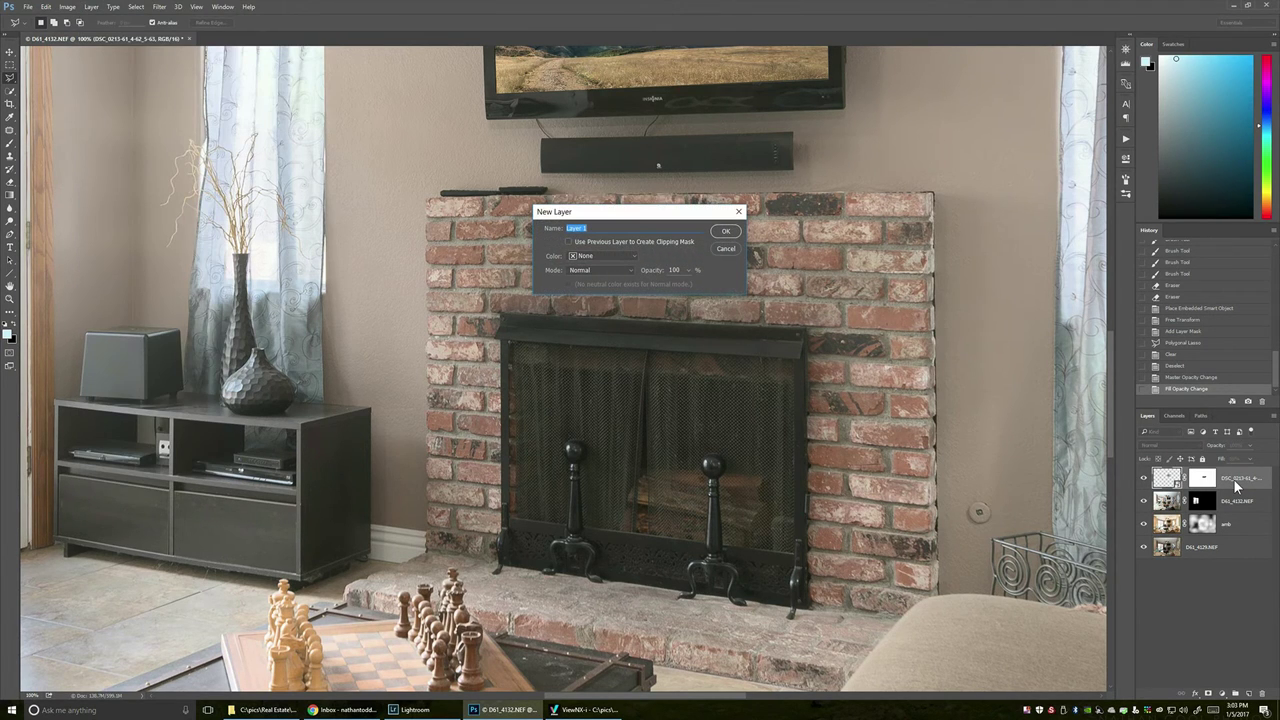
{"action": "type", "text": "flm"}
{"action": "key", "text": "Return"}
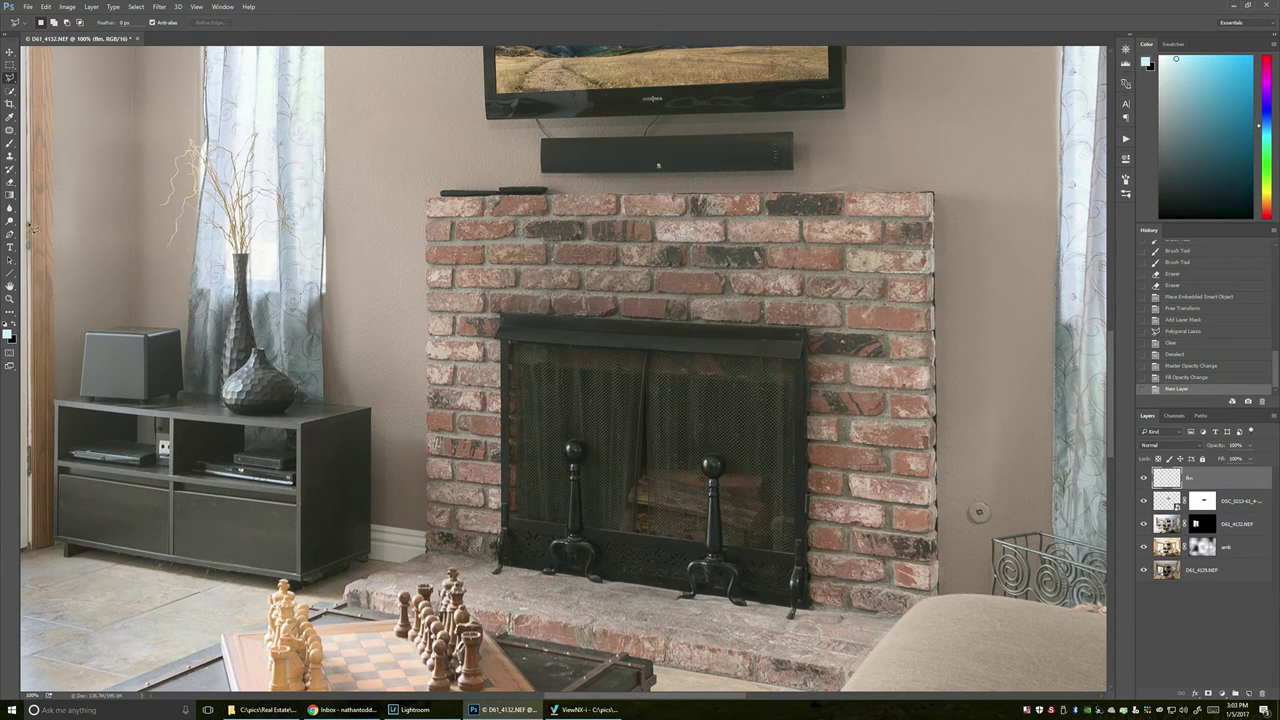
{"action": "left_click", "coordinate": [10, 236]}
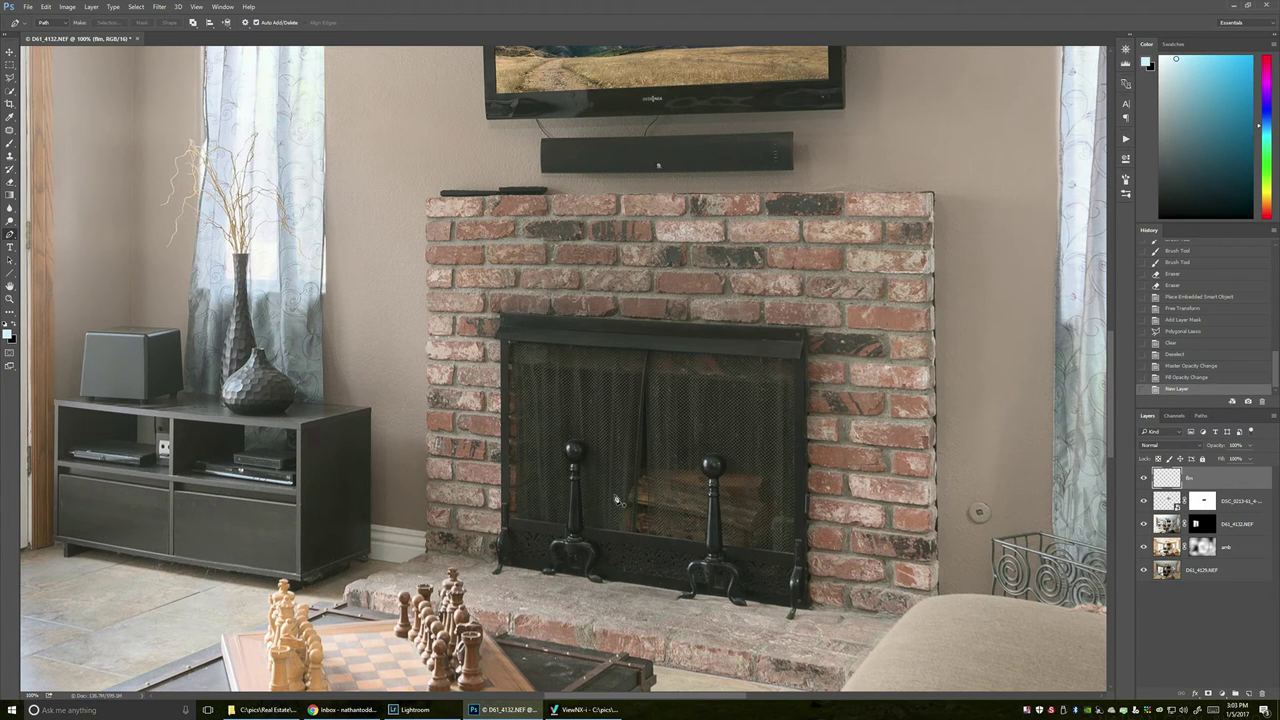
Step: Place eight Pen anchor points zigzagging left to right across the logs in the fireplace opening
{"action": "left_click", "coordinate": [616, 497]}
{"action": "left_click", "coordinate": [633, 487]}
{"action": "left_click", "coordinate": [655, 503]}
{"action": "left_click", "coordinate": [679, 496]}
{"action": "left_click", "coordinate": [699, 509]}
{"action": "left_click", "coordinate": [724, 503]}
{"action": "left_click", "coordinate": [744, 506]}
{"action": "left_click", "coordinate": [763, 517]}
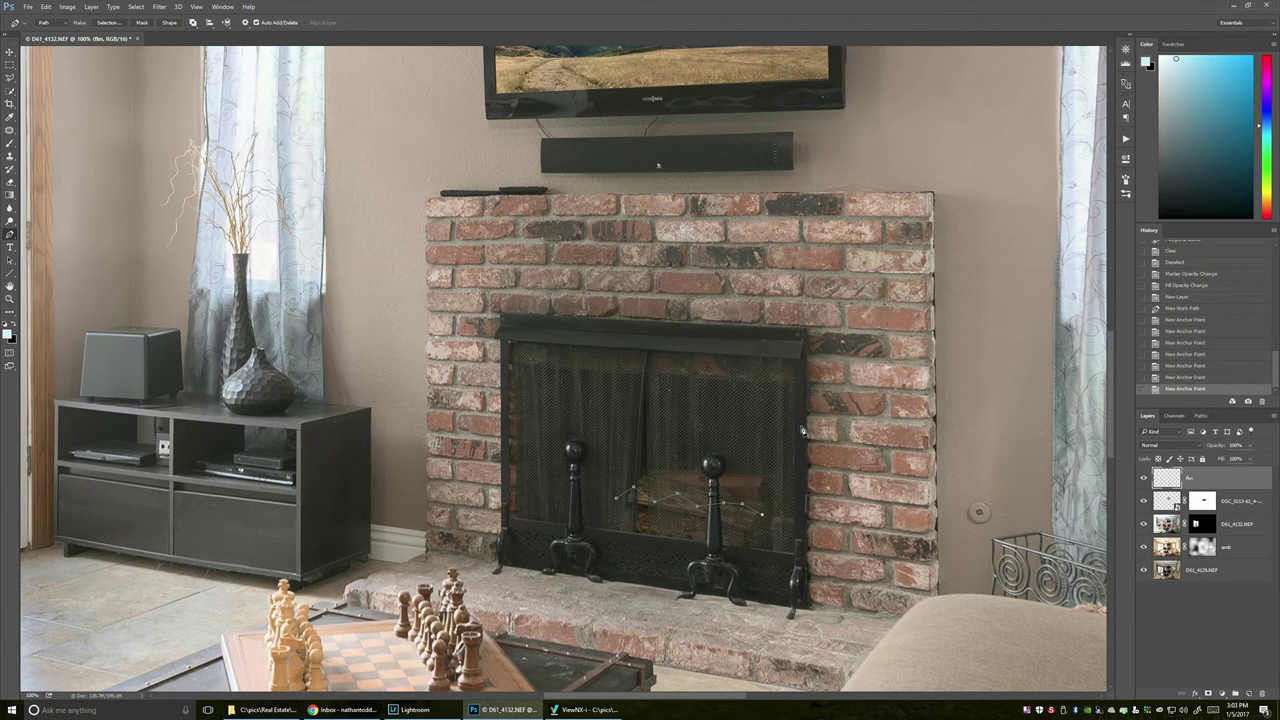
{"action": "left_click", "coordinate": [159, 8]}
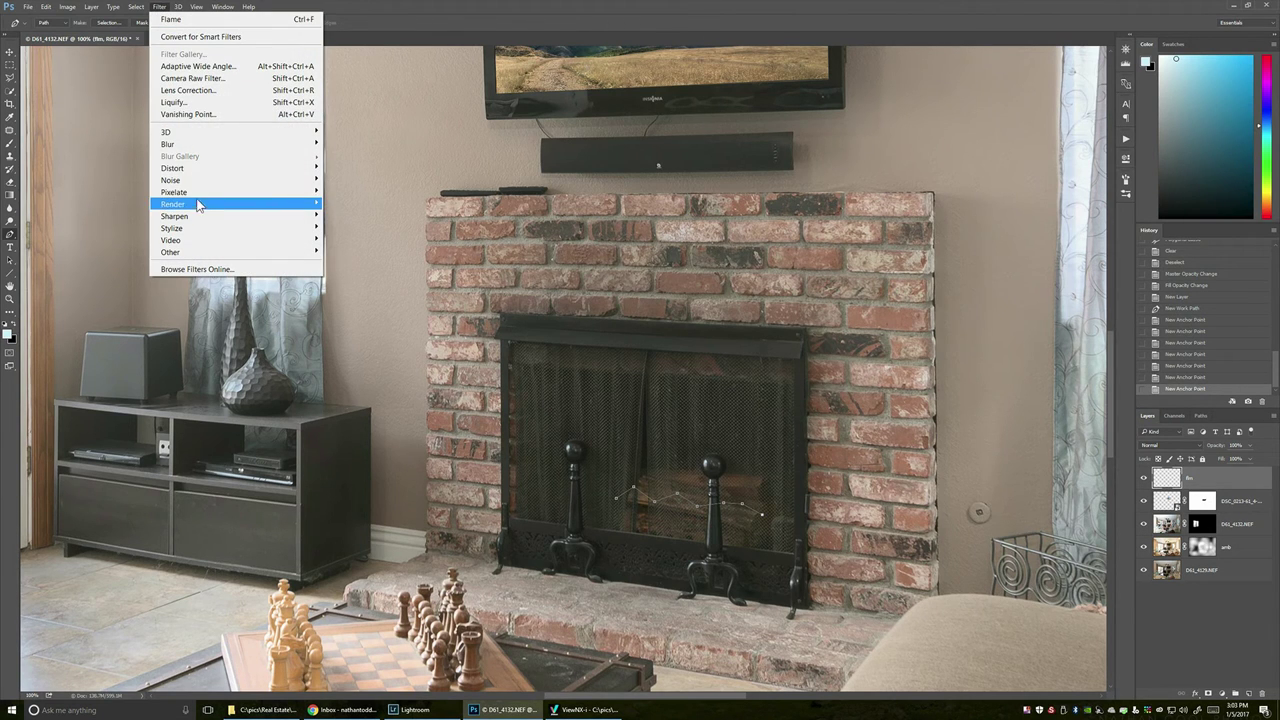
Step: Render Multiple Flames One Direction with length 251, width 119, interval 64, angle 0
{"action": "mouse_move", "coordinate": [198, 205]}
{"action": "left_click", "coordinate": [129, 206]}
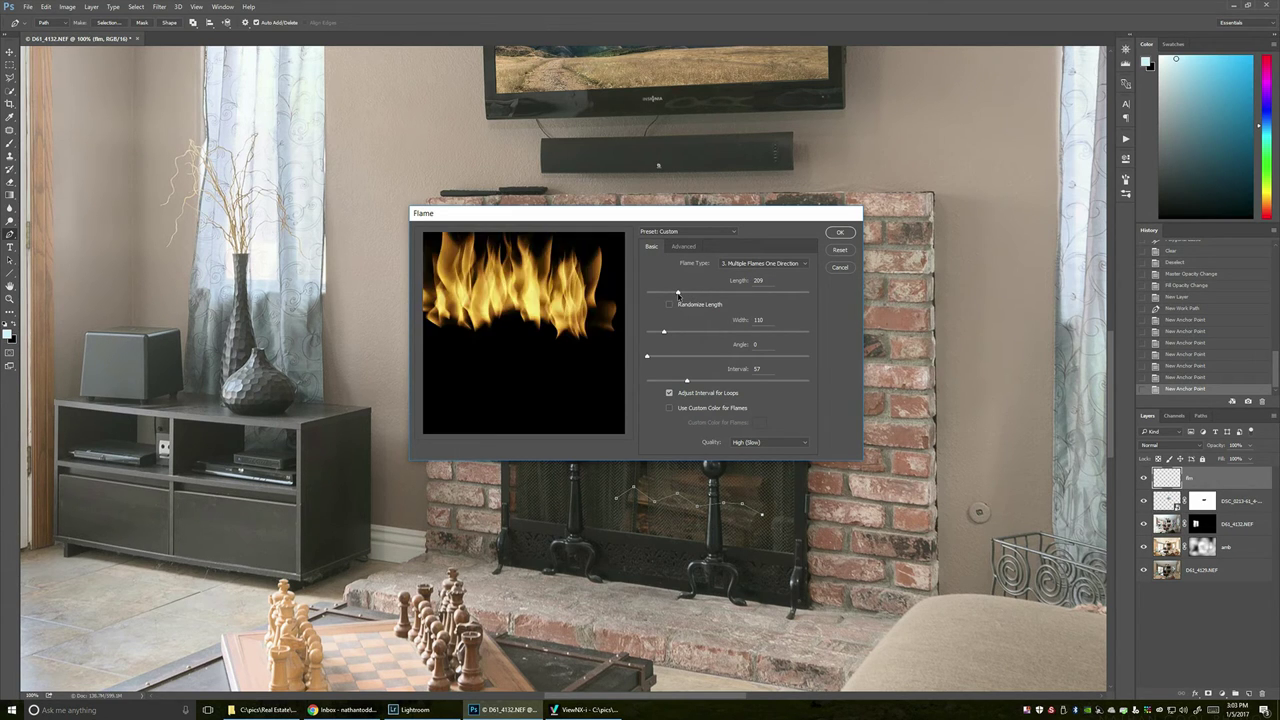
{"action": "left_click_drag", "start_coordinate": [678, 293], "coordinate": [684, 294]}
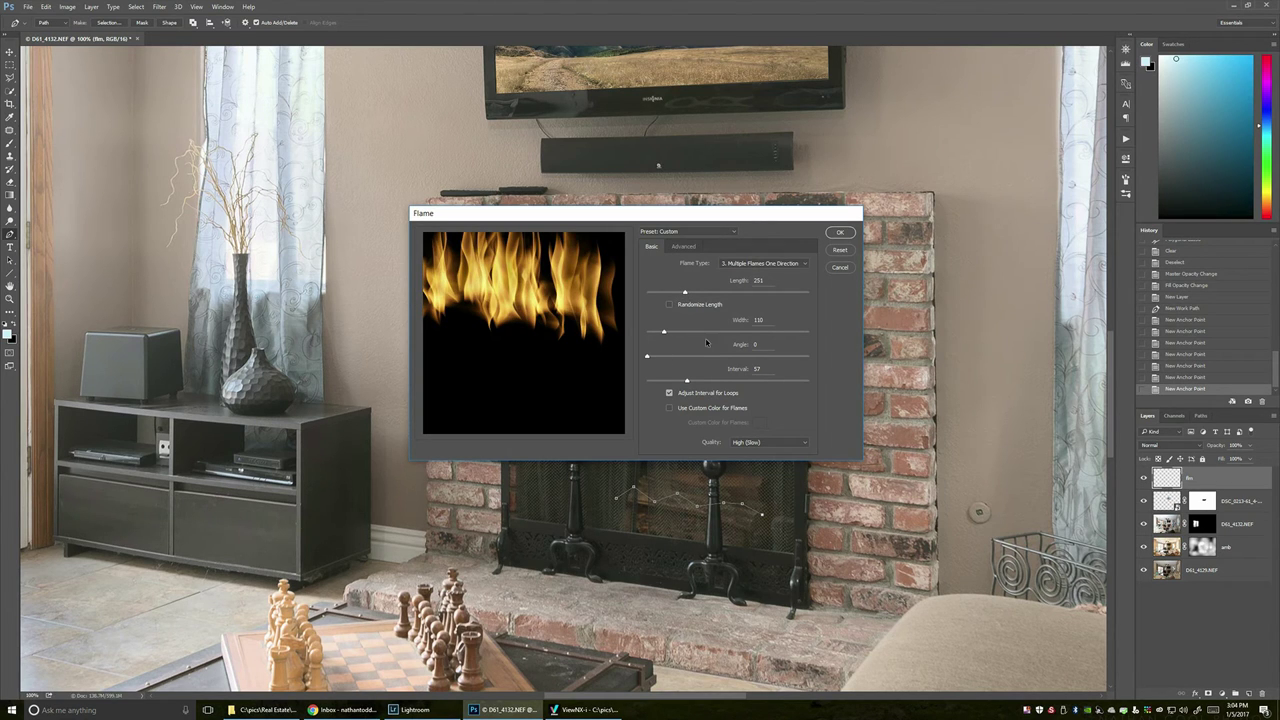
{"action": "left_click_drag", "start_coordinate": [686, 381], "coordinate": [692, 383]}
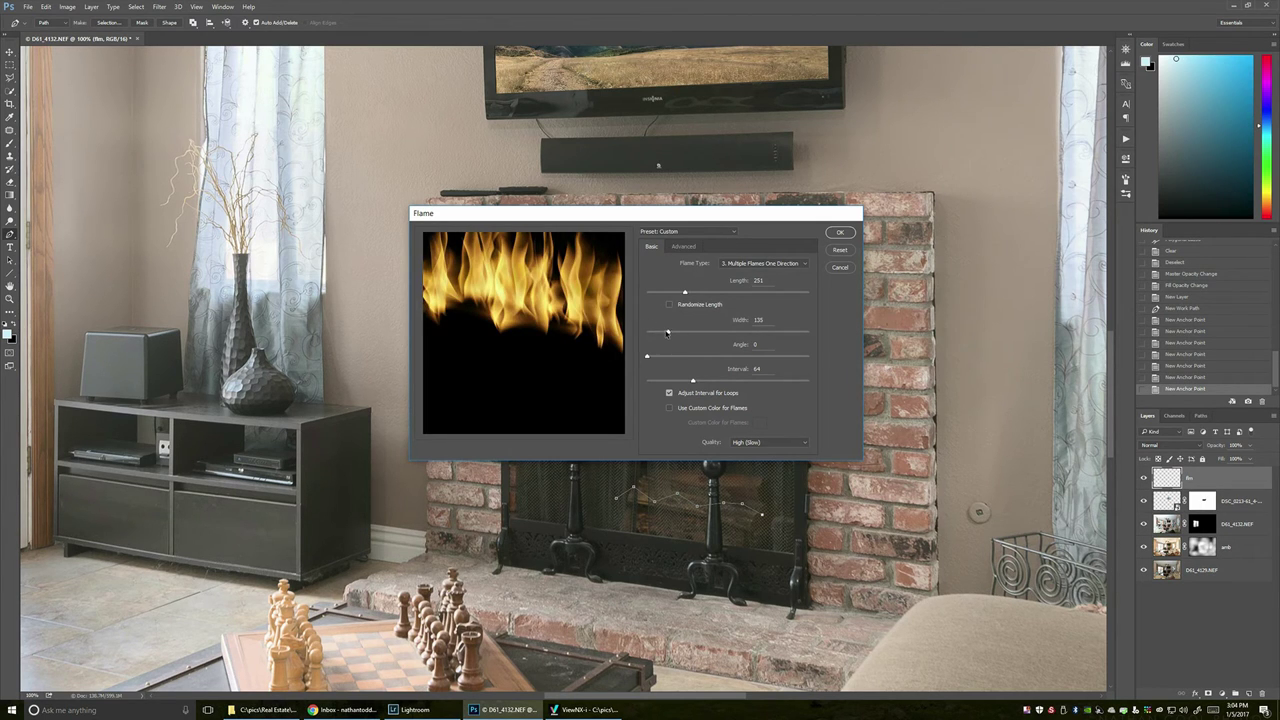
{"action": "left_click_drag", "start_coordinate": [668, 333], "coordinate": [665, 334]}
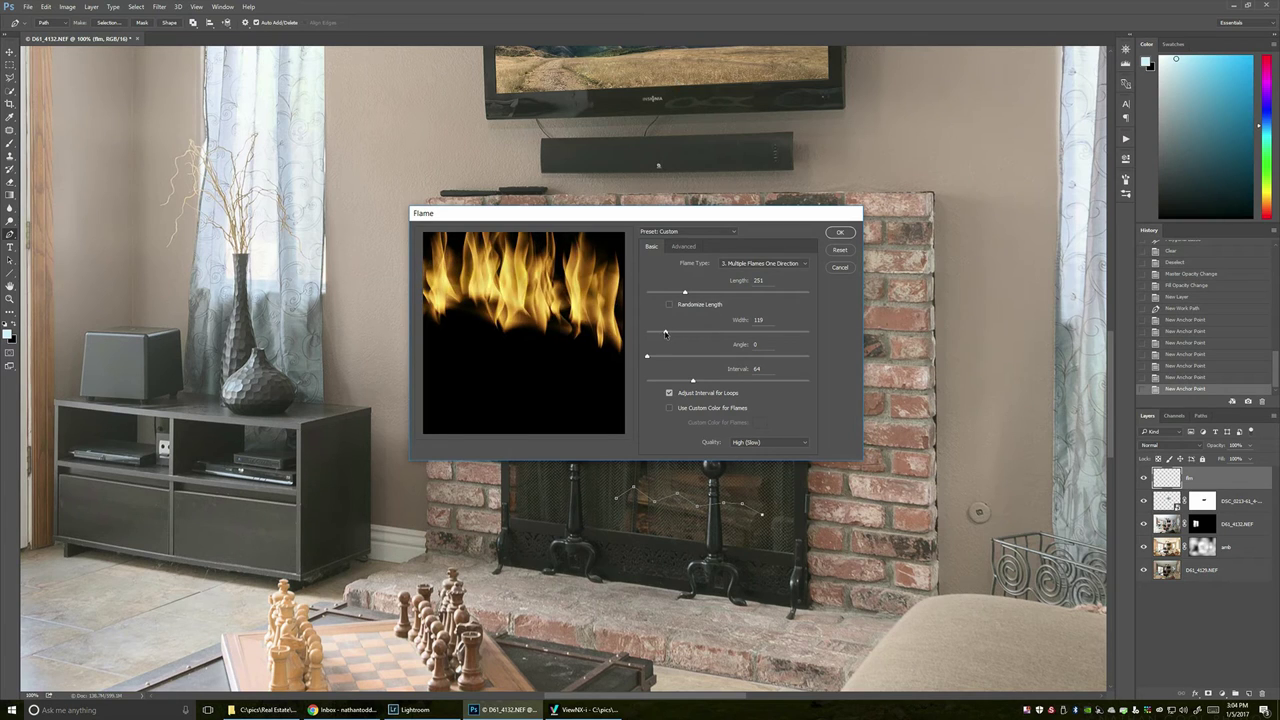
{"action": "left_click_drag", "start_coordinate": [647, 358], "coordinate": [660, 357]}
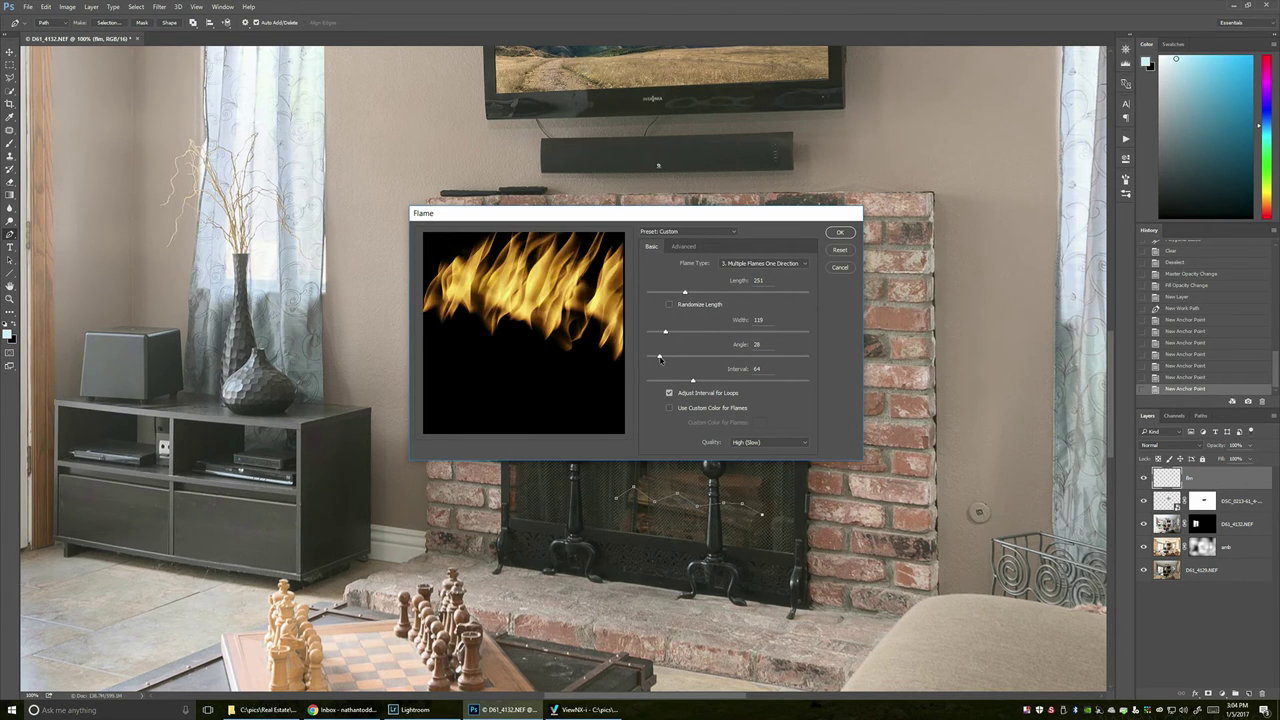
{"action": "left_click_drag", "start_coordinate": [658, 357], "coordinate": [647, 358]}
{"action": "left_click", "coordinate": [669, 305]}
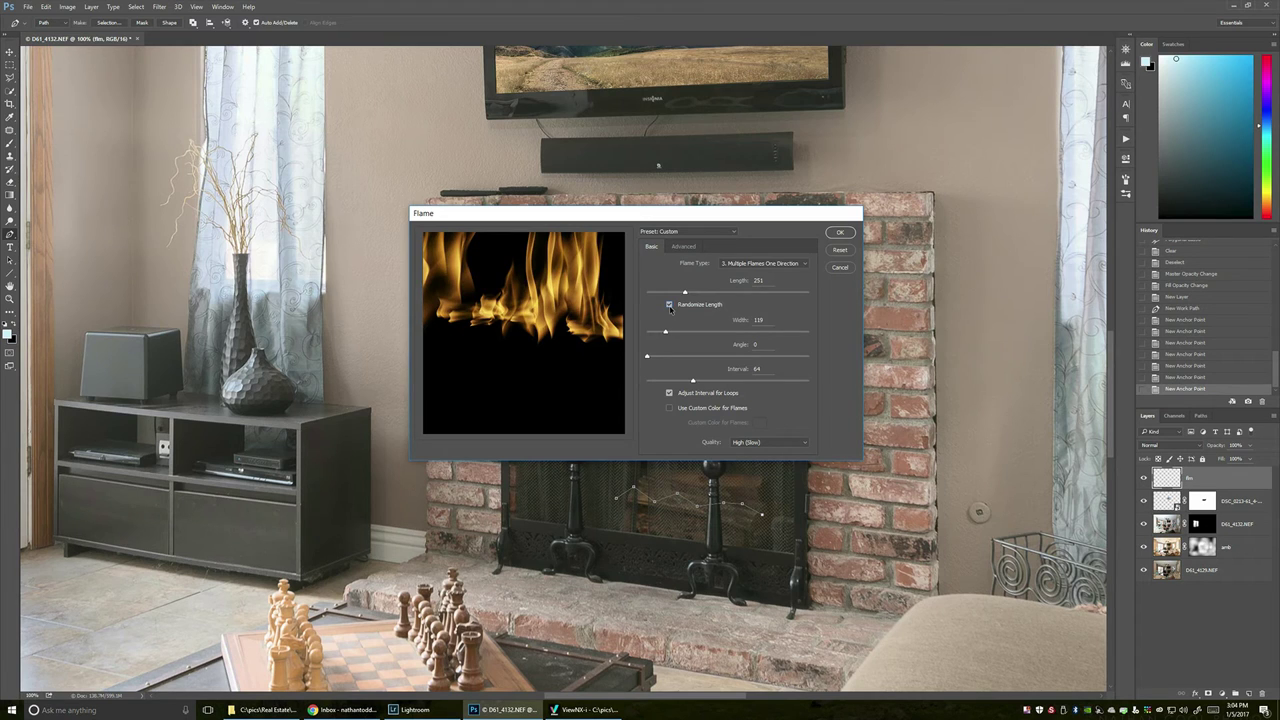
{"action": "left_click", "coordinate": [669, 305]}
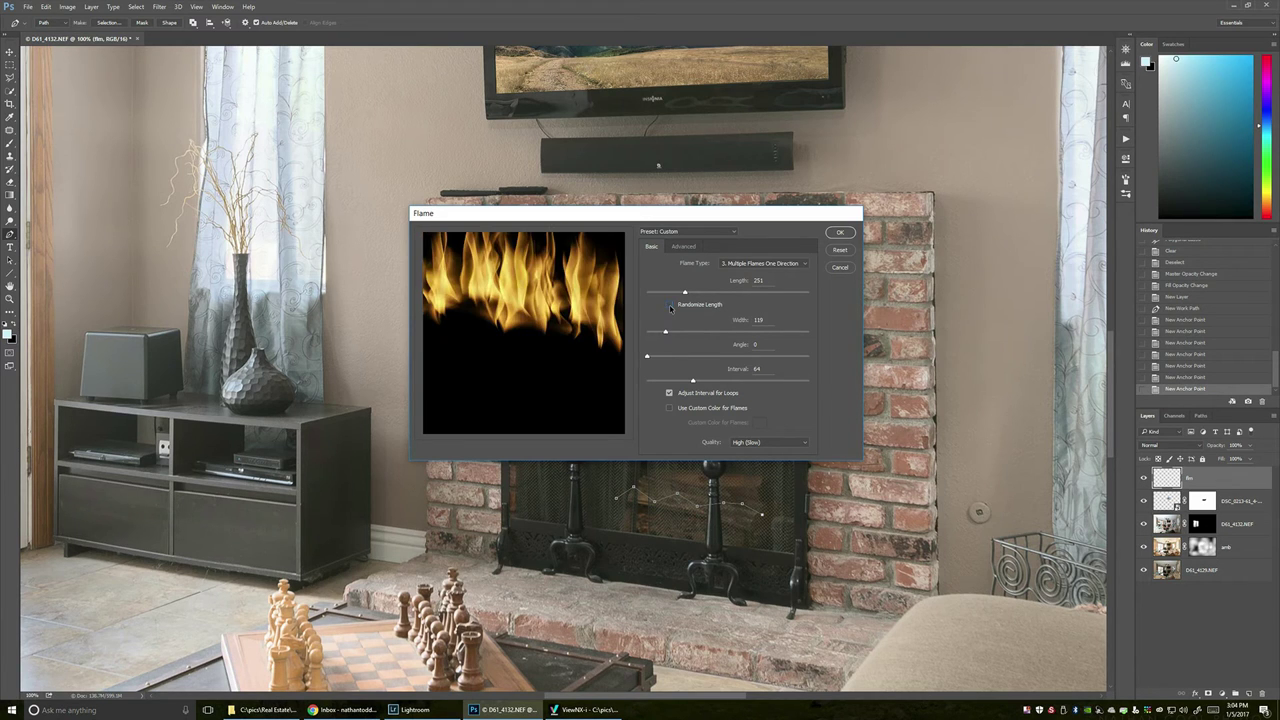
{"action": "left_click", "coordinate": [849, 234]}
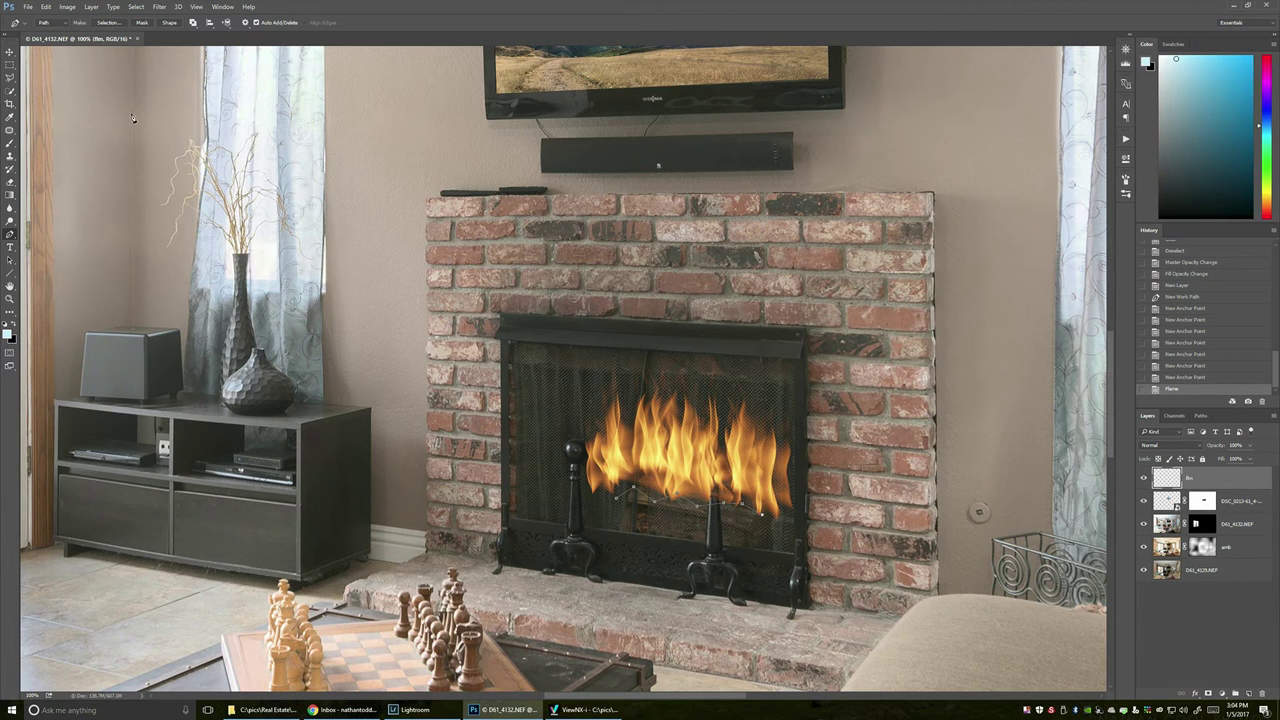
Step: Delete the stray white shape layer, then transform the flames narrower and lower into the grate
{"action": "left_click", "coordinate": [170, 23]}
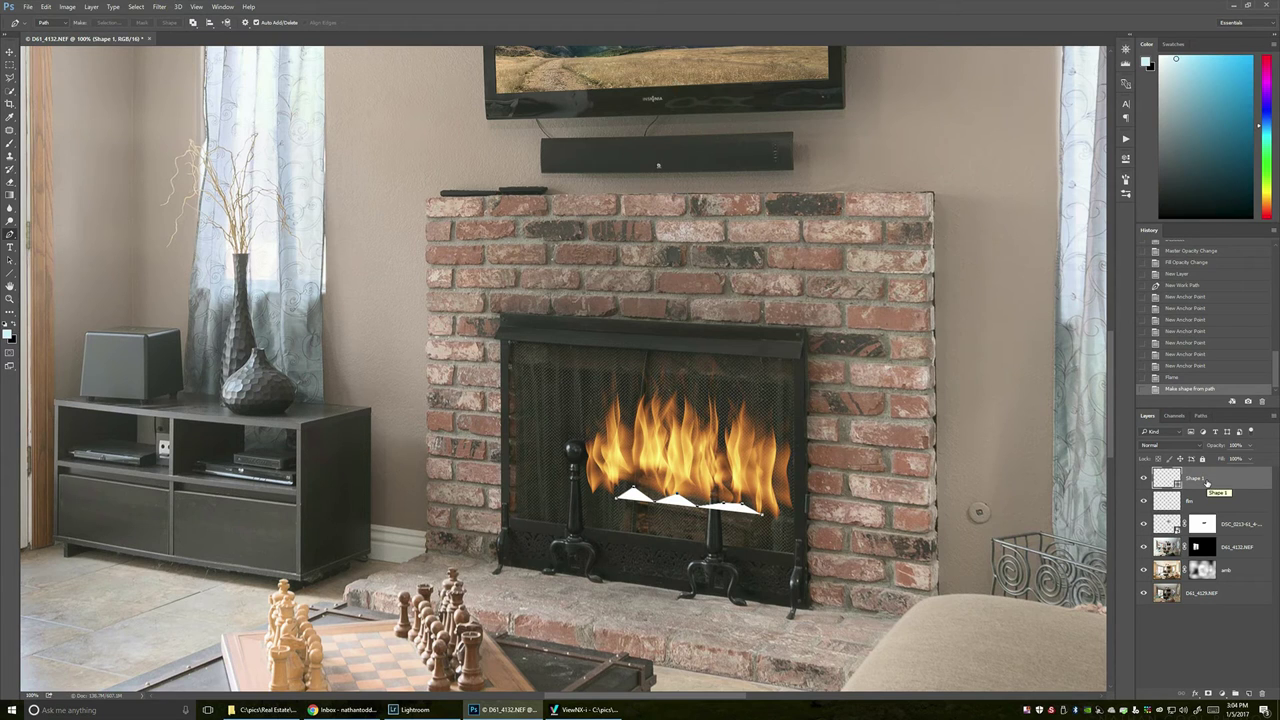
{"action": "key", "text": "Delete"}
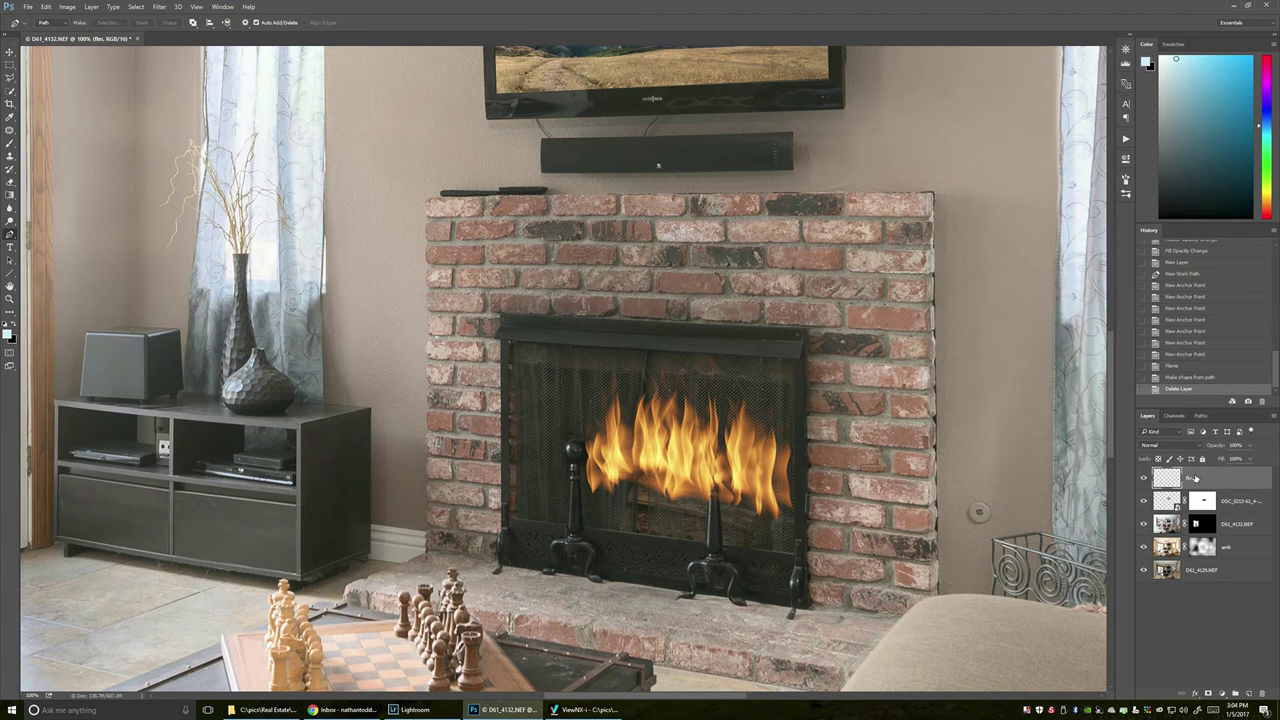
{"action": "key", "text": "alt+e"}
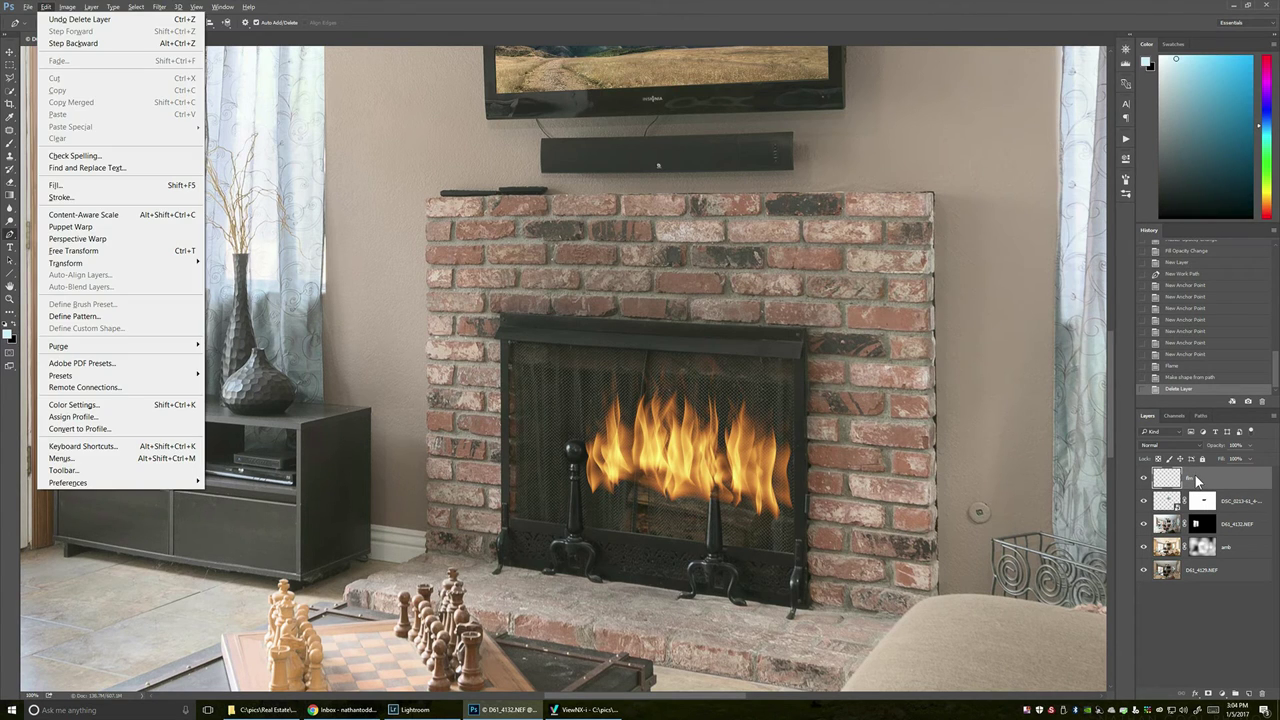
{"action": "key", "text": "a"}
{"action": "key", "text": "s"}
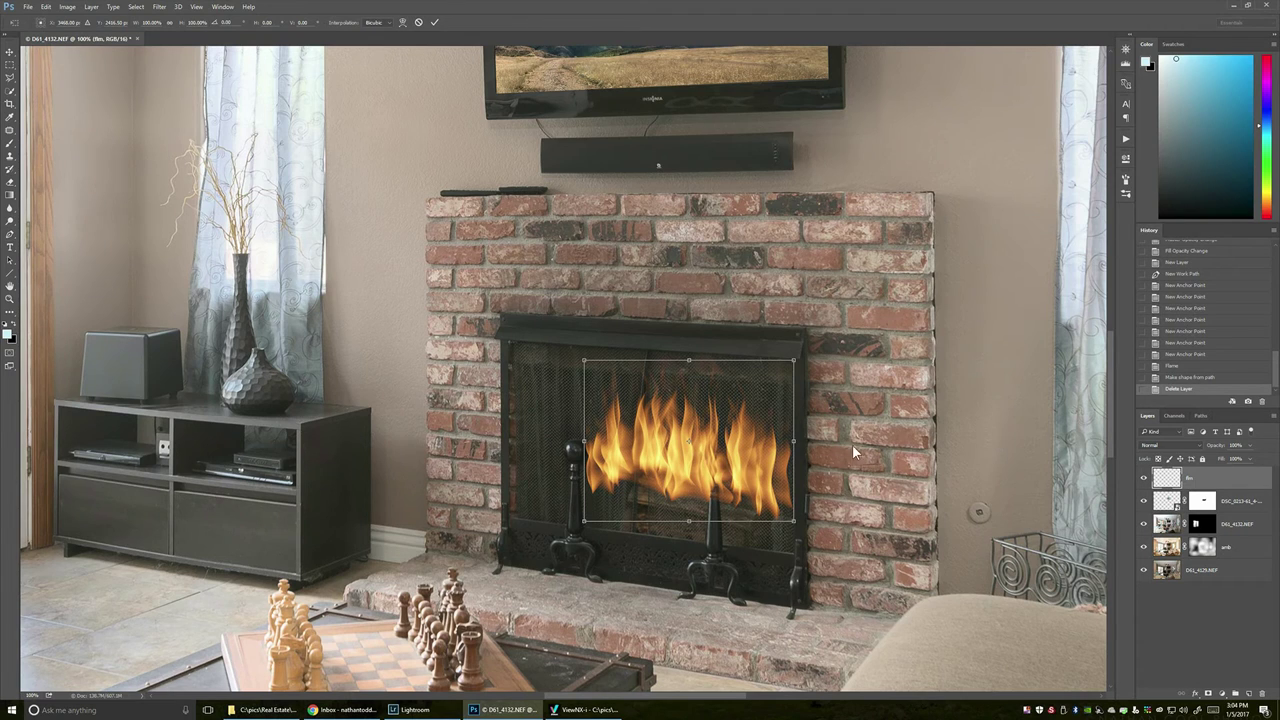
{"action": "left_click_drag", "start_coordinate": [793, 441], "coordinate": [786, 441]}
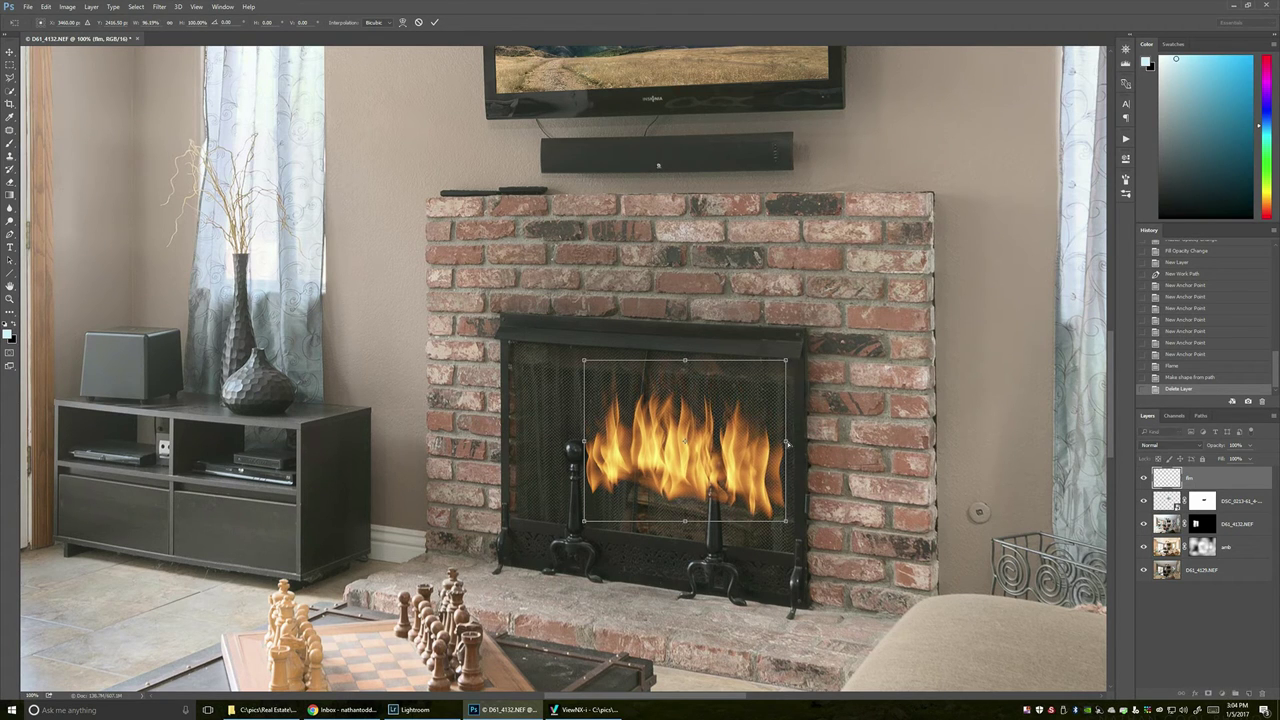
{"action": "left_click_drag", "start_coordinate": [586, 522], "coordinate": [601, 523]}
{"action": "left_click_drag", "start_coordinate": [586, 366], "coordinate": [606, 366]}
{"action": "left_click_drag", "start_coordinate": [709, 463], "coordinate": [677, 485]}
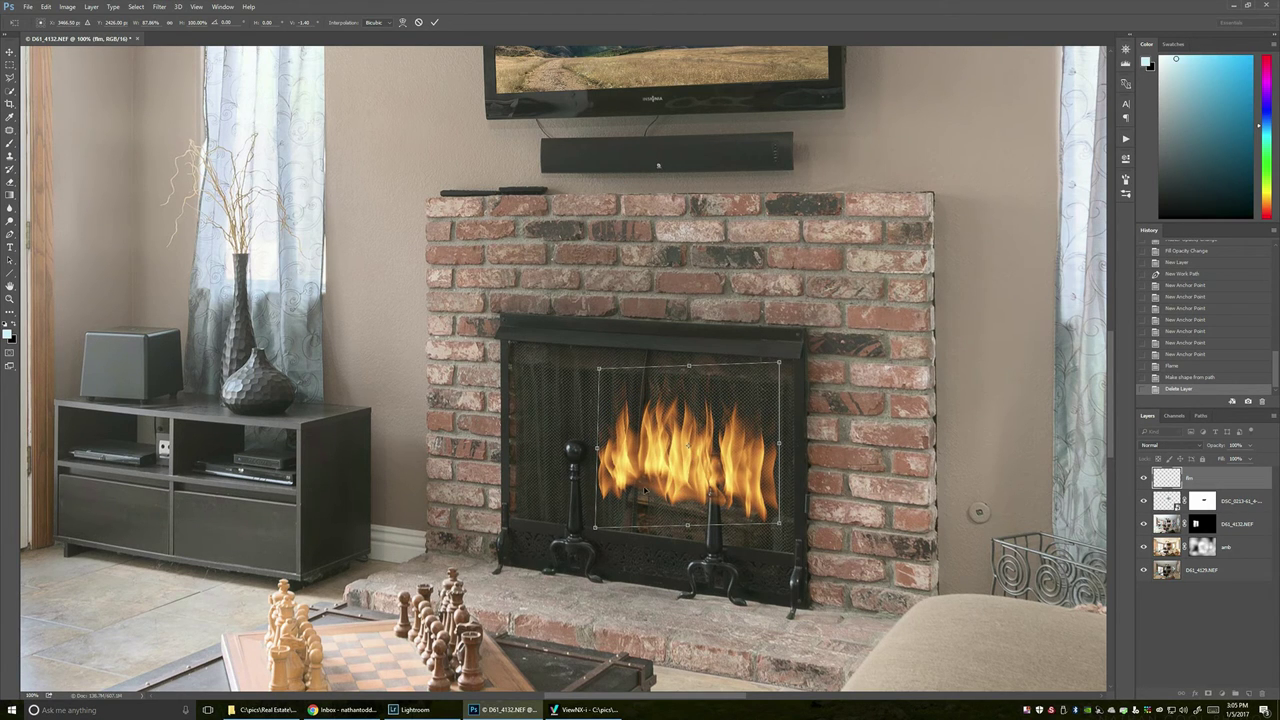
{"action": "left_click", "coordinate": [434, 22]}
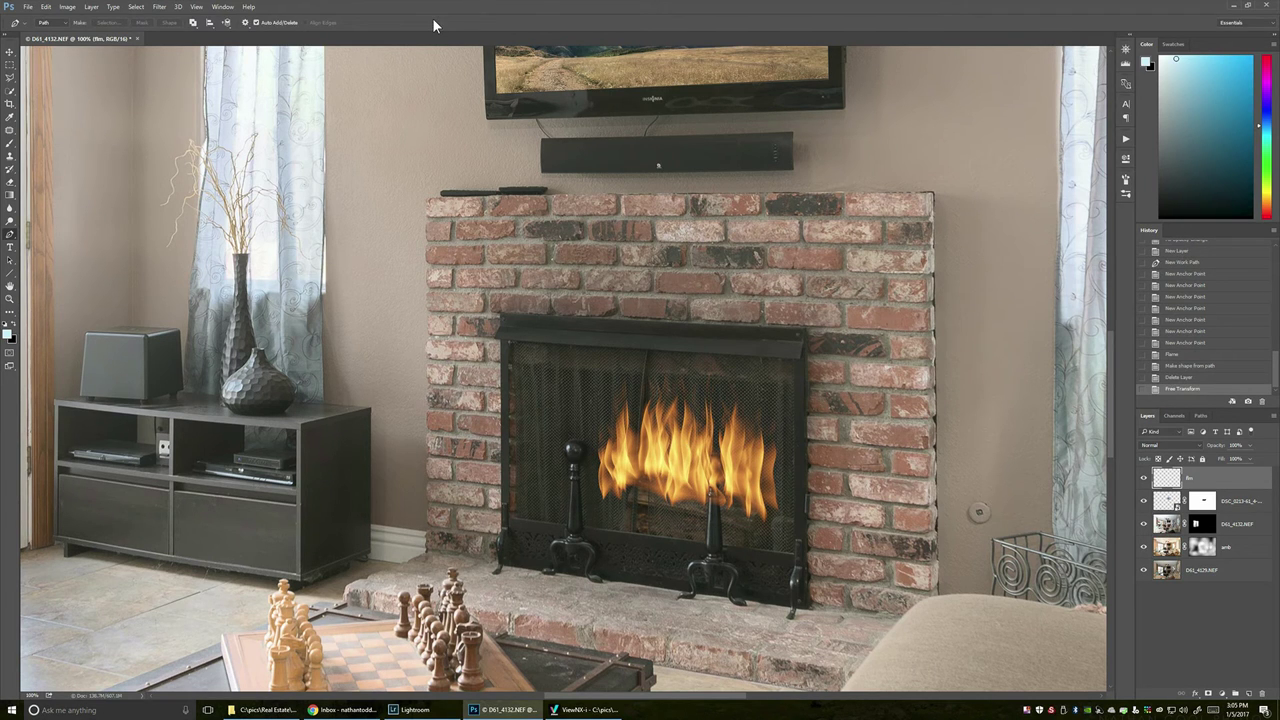
Step: Lower the flame layer's fill to 83%
{"action": "left_click", "coordinate": [1250, 459]}
{"action": "left_click_drag", "start_coordinate": [1245, 475], "coordinate": [1243, 476]}
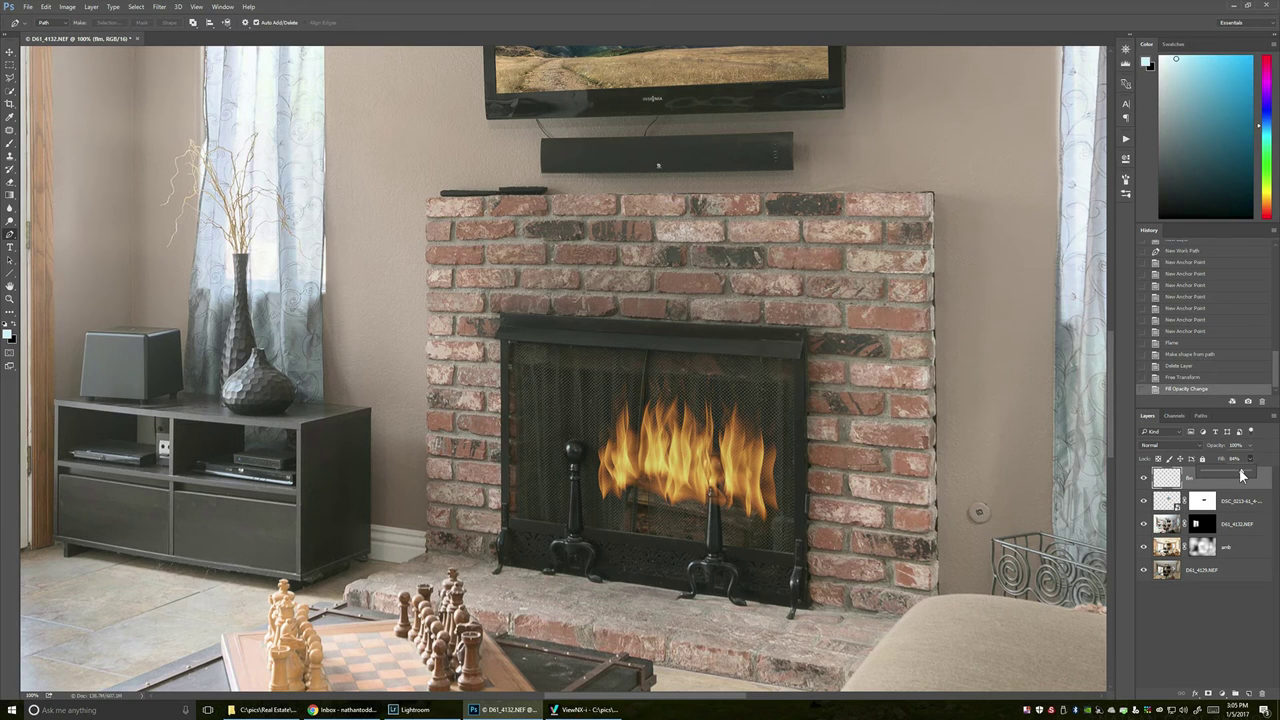
{"action": "left_click_drag", "start_coordinate": [1242, 474], "coordinate": [1244, 478]}
Step: Zoom in twice on the fireplace and hide the fire layer
{"action": "key", "text": "z"}
{"action": "left_click", "coordinate": [720, 466]}
{"action": "left_click", "coordinate": [720, 466]}
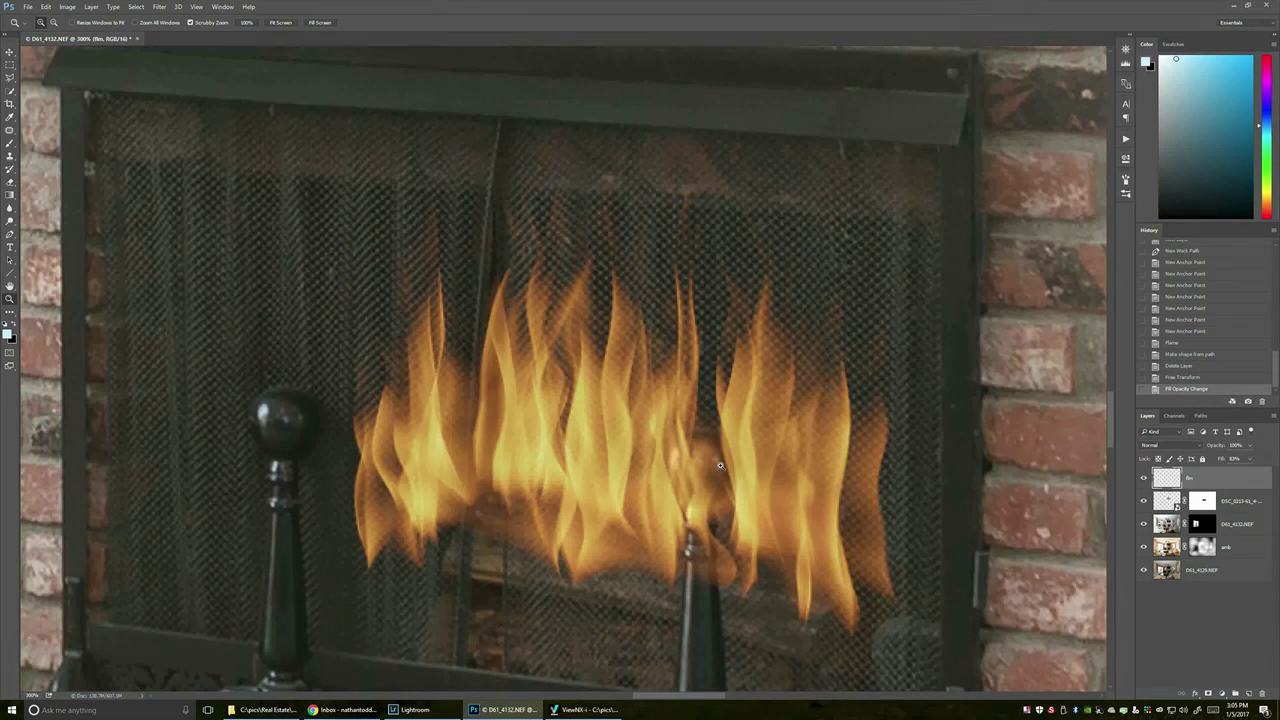
{"action": "left_click", "coordinate": [1145, 479]}
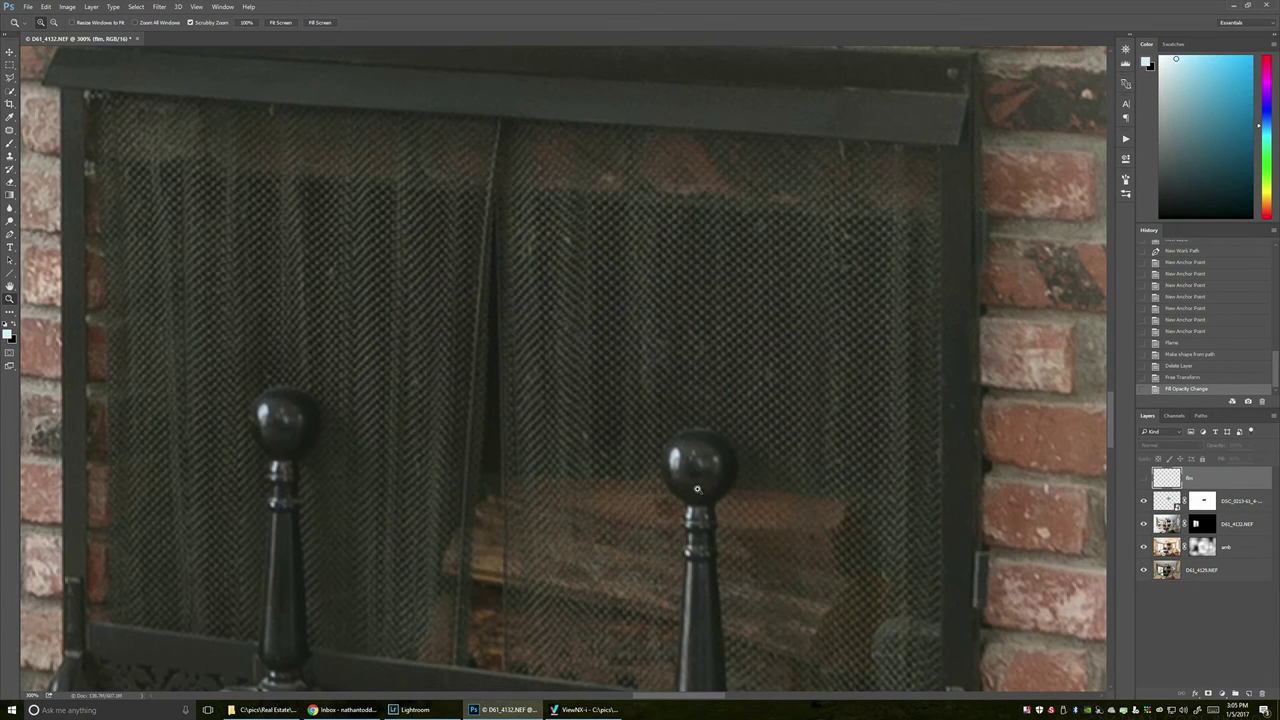
Step: Quick-select the right andiron's knob and post on the bottom D61_4129.NEF layer
{"action": "left_click", "coordinate": [1208, 572]}
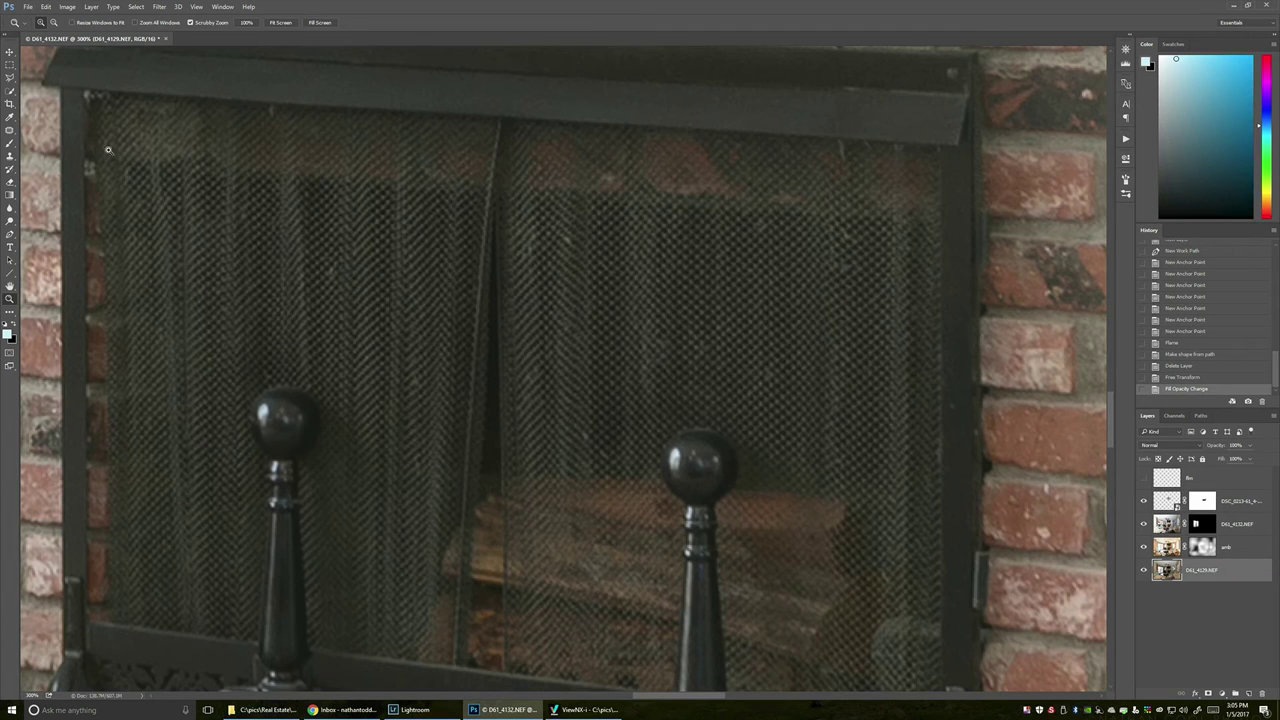
{"action": "left_click", "coordinate": [11, 92]}
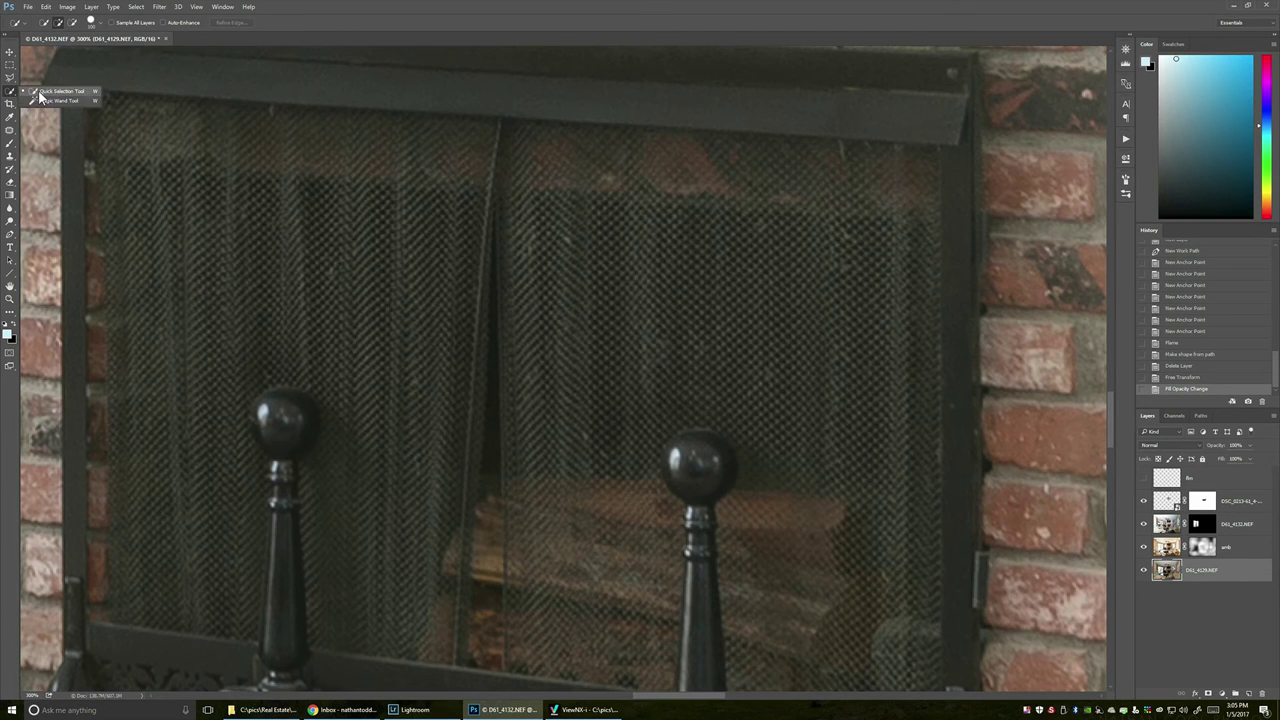
{"action": "key", "text": "bracketleft"}
{"action": "key", "text": "bracketleft"}
{"action": "key", "text": "bracketleft"}
{"action": "key", "text": "bracketleft"}
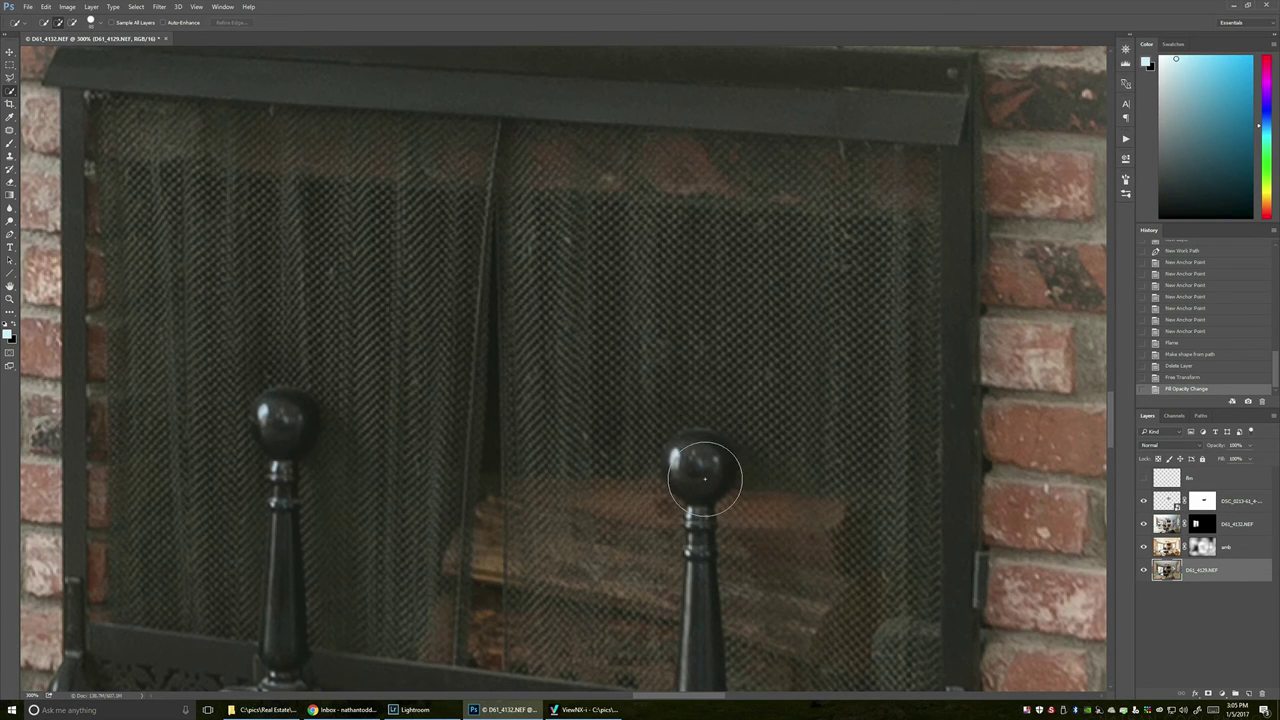
{"action": "mouse_move", "coordinate": [697, 469]}
{"action": "left_mouse_down"}
{"action": "mouse_move", "coordinate": [680, 466]}
{"action": "mouse_move", "coordinate": [712, 456]}
{"action": "left_mouse_up"}
{"action": "left_click", "coordinate": [705, 448]}
{"action": "left_click", "coordinate": [685, 448]}
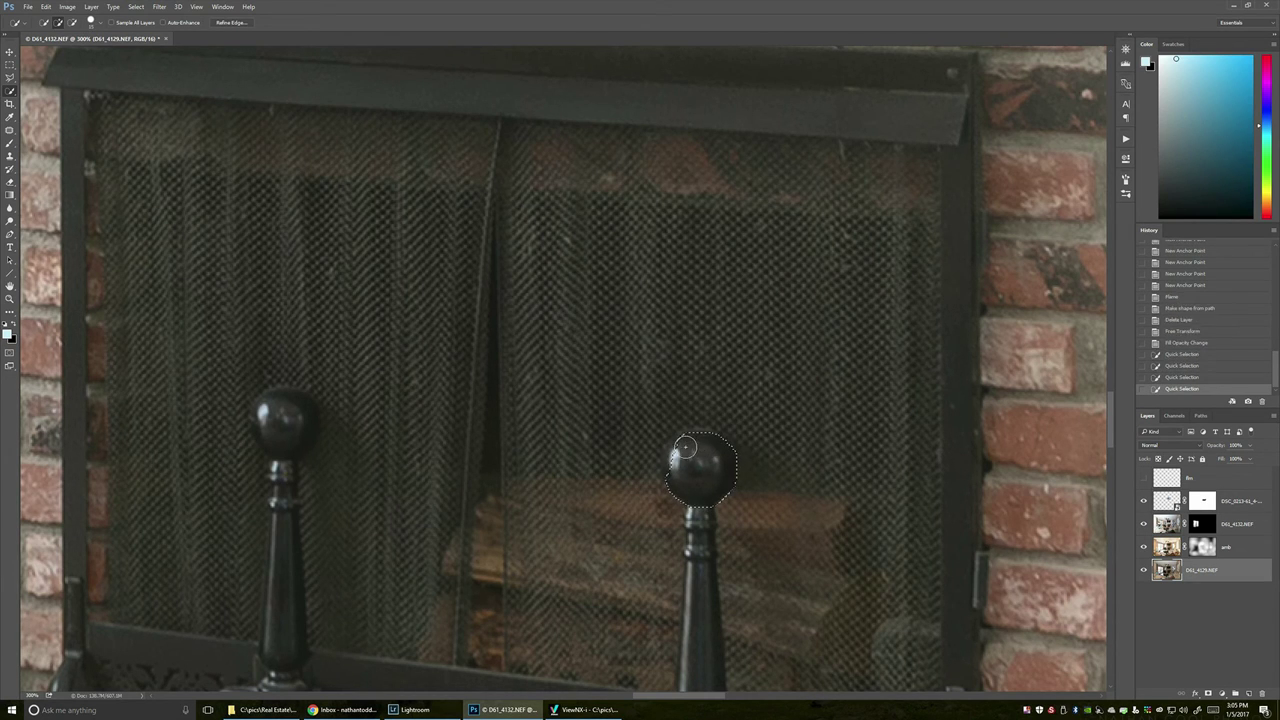
{"action": "left_click_drag", "start_coordinate": [678, 452], "coordinate": [679, 458]}
{"action": "left_click", "coordinate": [697, 440]}
{"action": "left_click", "coordinate": [701, 530]}
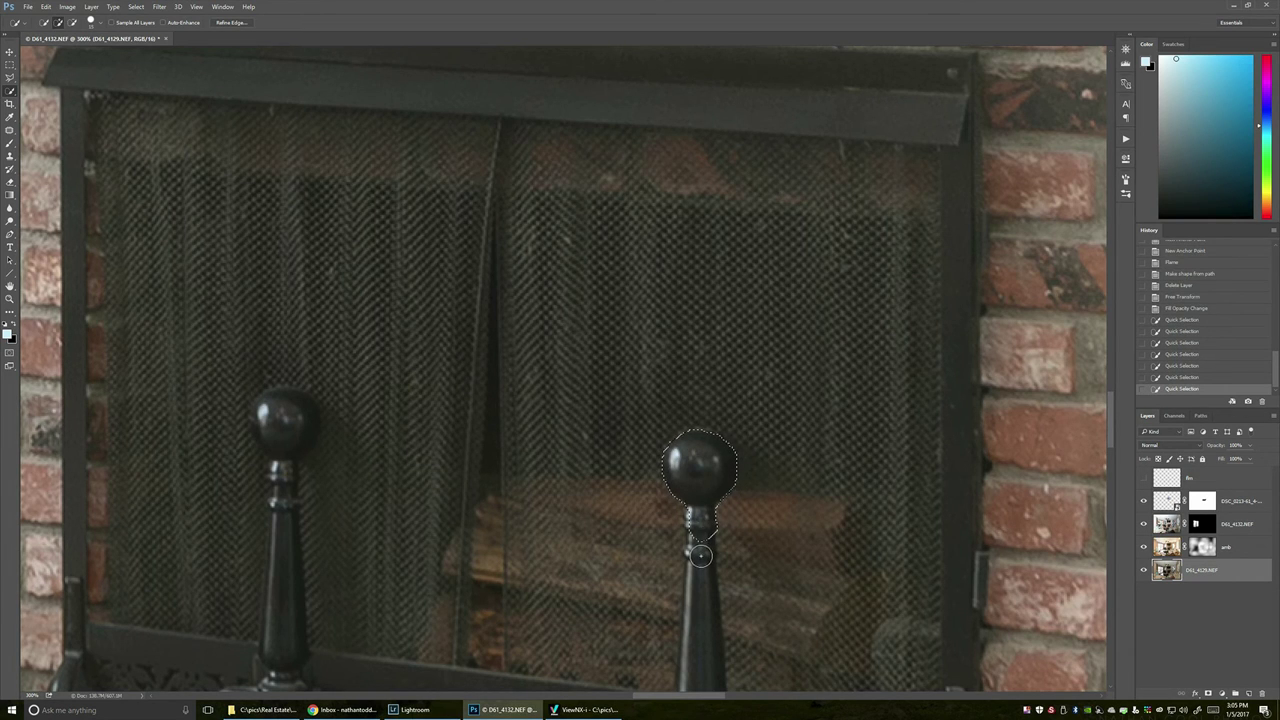
{"action": "left_click", "coordinate": [701, 566]}
{"action": "left_click", "coordinate": [702, 583]}
{"action": "left_click", "coordinate": [701, 603]}
{"action": "left_click", "coordinate": [701, 623]}
{"action": "left_click", "coordinate": [700, 651]}
{"action": "left_click", "coordinate": [696, 660]}
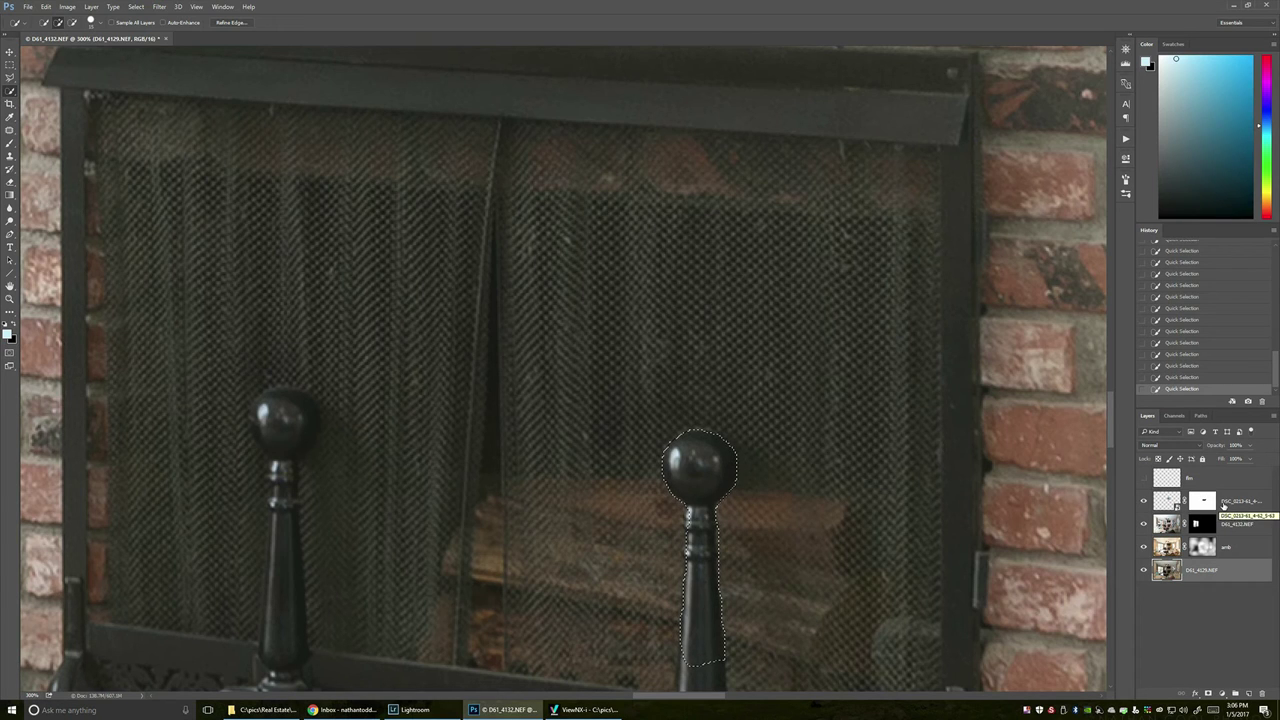
Step: Feather the andiron selection
{"action": "key", "text": "alt+s"}
{"action": "key", "text": "m"}
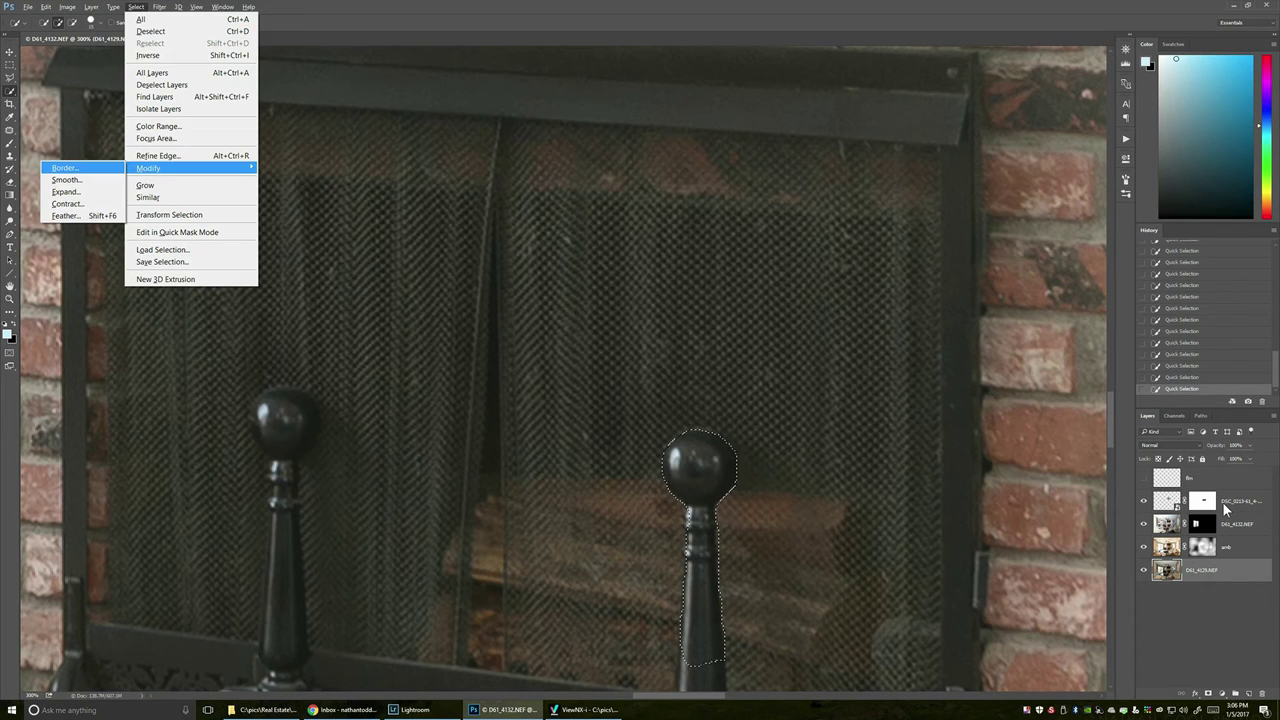
{"action": "key", "text": "f"}
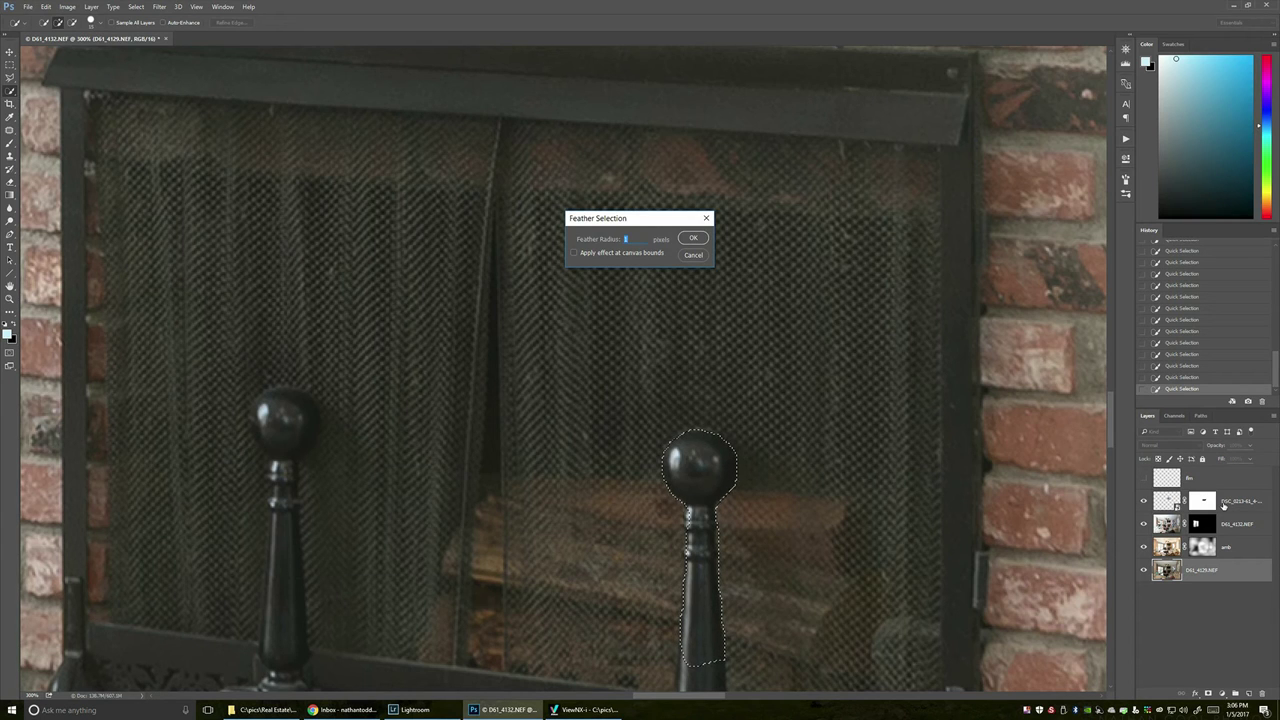
{"action": "key", "text": "Return"}
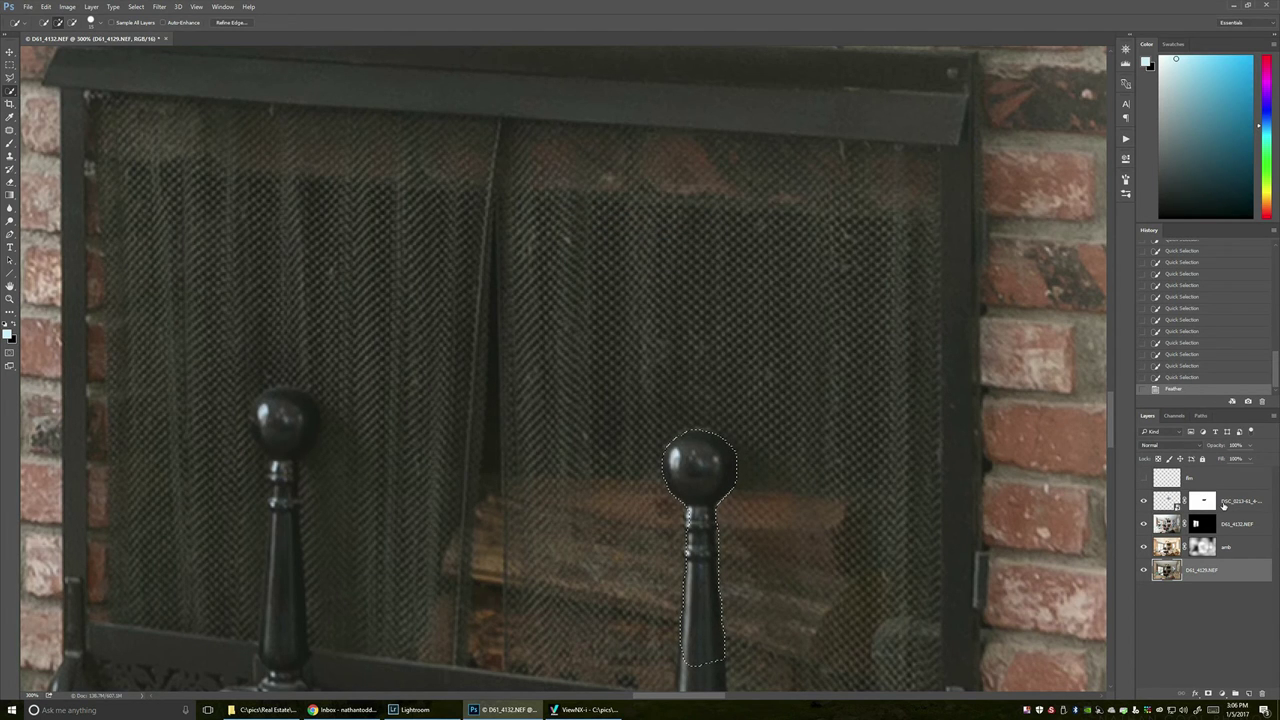
Step: Show the fire layer, add a mask hiding flames over the andiron, and deselect
{"action": "left_click", "coordinate": [1144, 478]}
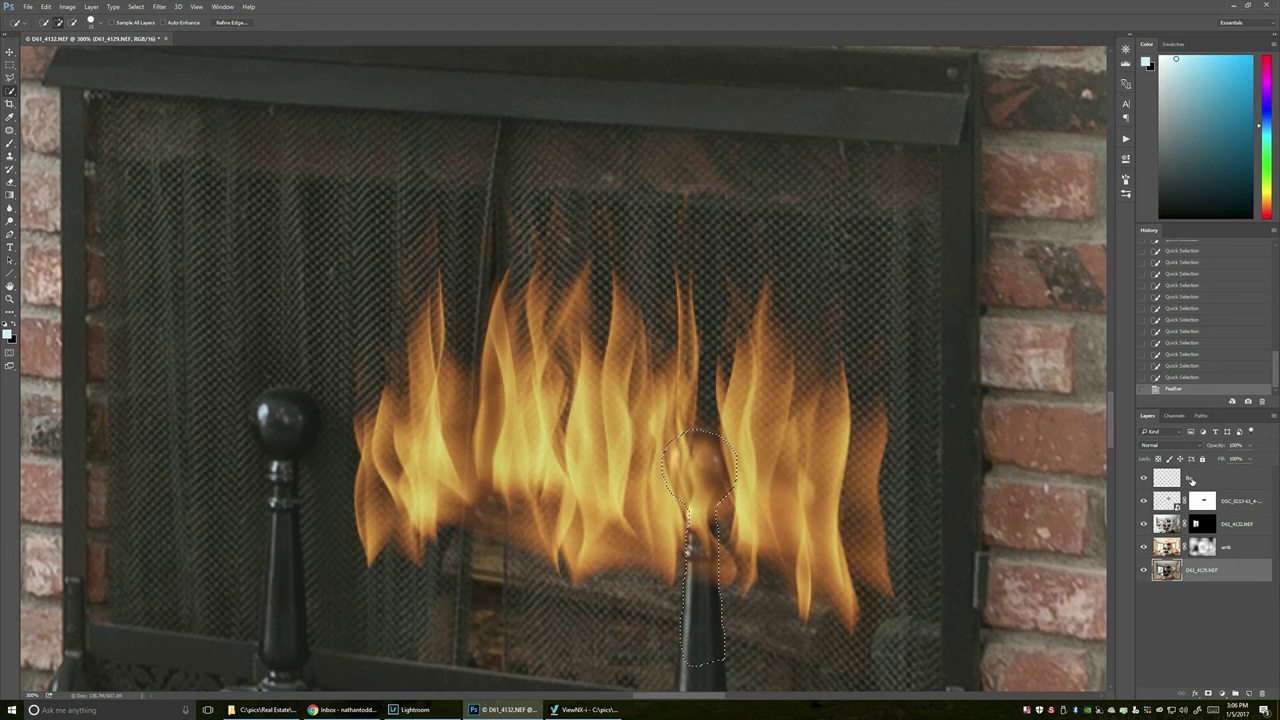
{"action": "left_click", "coordinate": [1200, 480]}
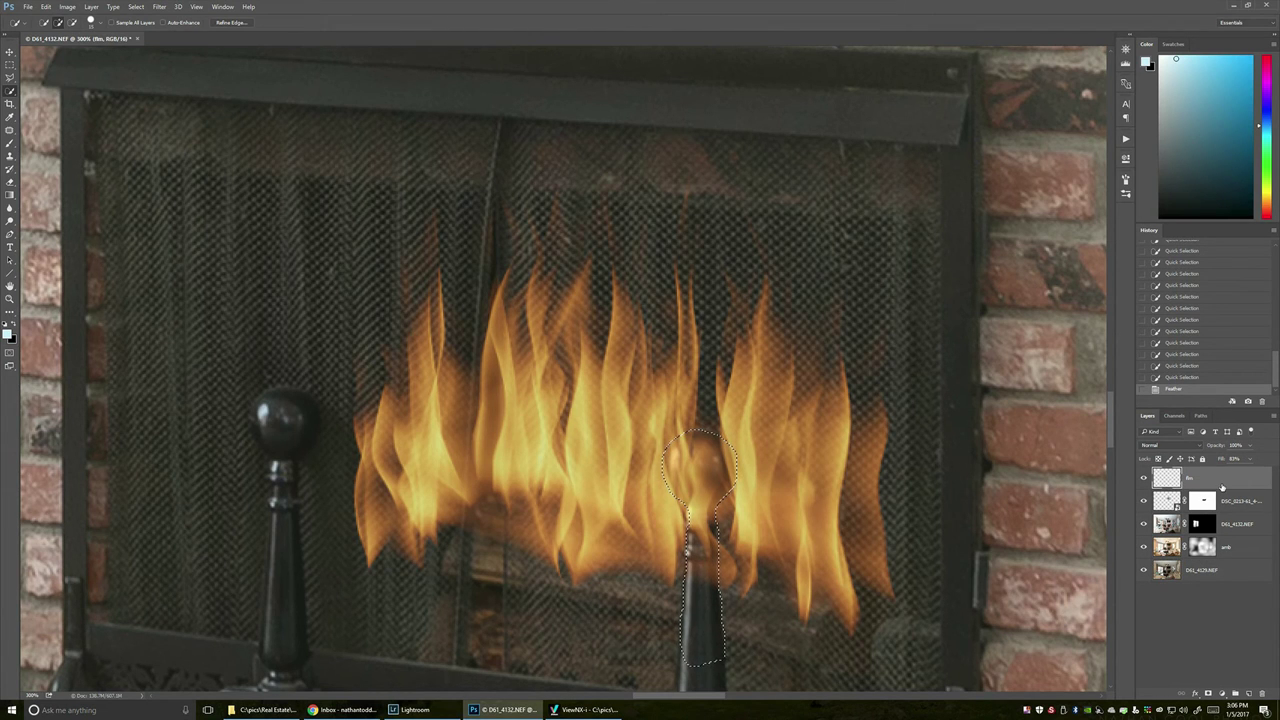
{"action": "key", "text": "alt+l"}
{"action": "key", "text": "m"}
{"action": "key", "text": "r"}
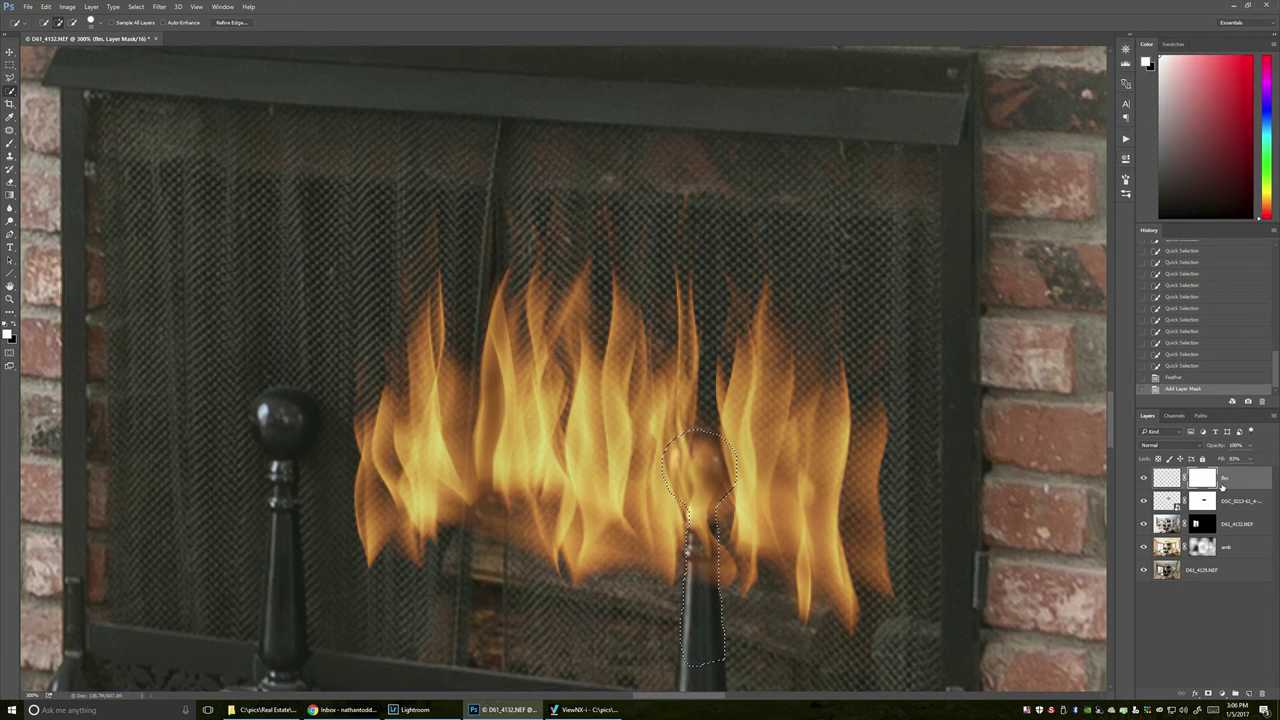
{"action": "key", "text": "Delete"}
{"action": "key", "text": "ctrl+d"}
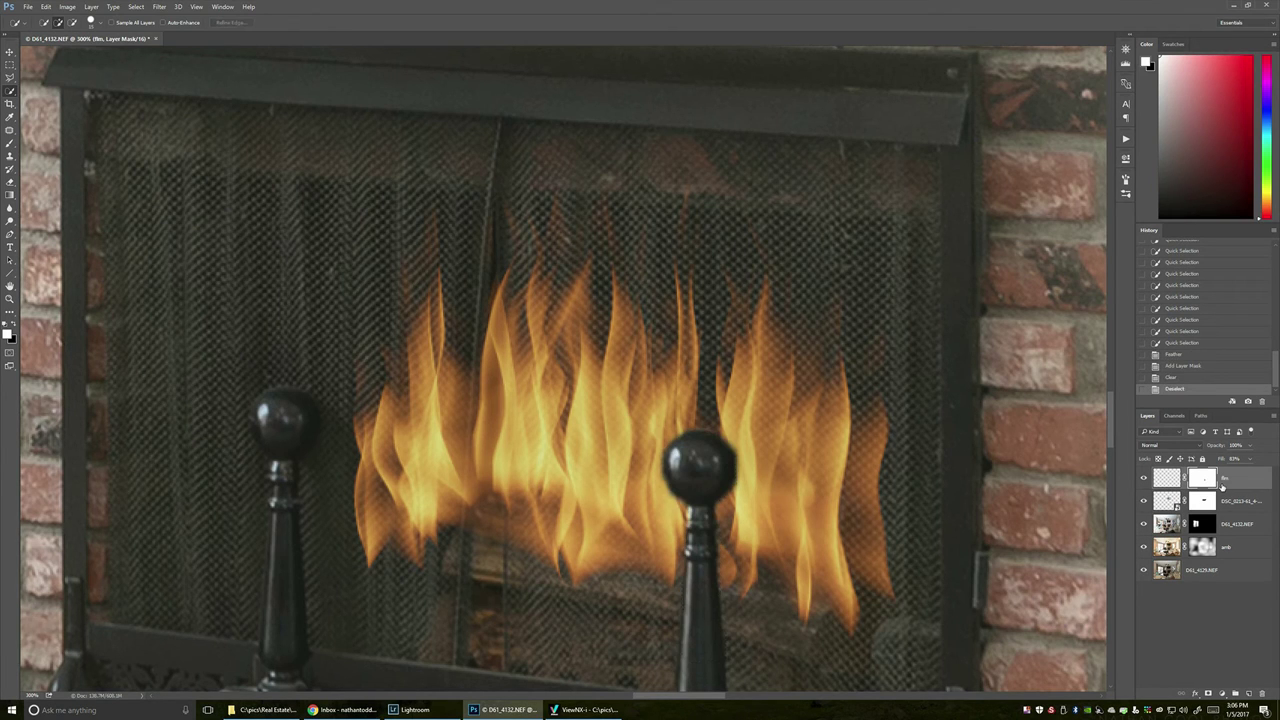
{"action": "key", "text": "alt+v"}
{"action": "key", "text": "1"}
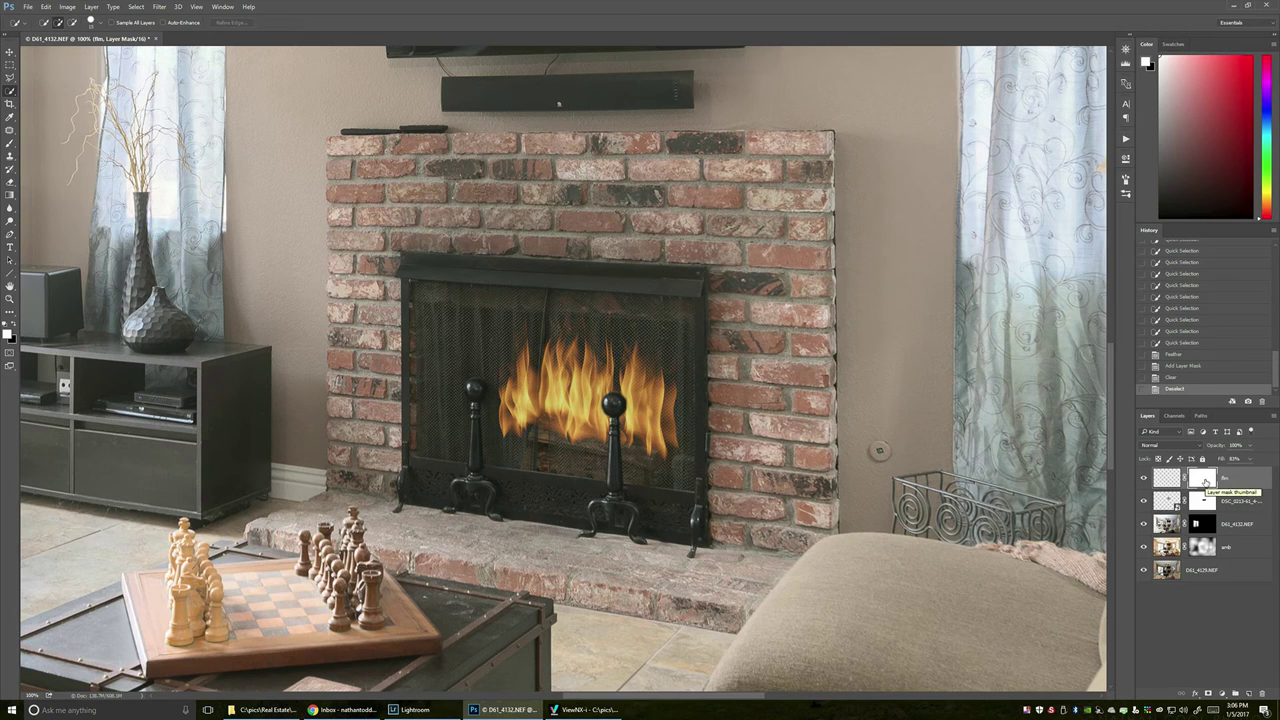
Step: Erase the flames' ragged edges and those overlapping the right andiron, undoing one stray stroke
{"action": "key", "text": "z"}
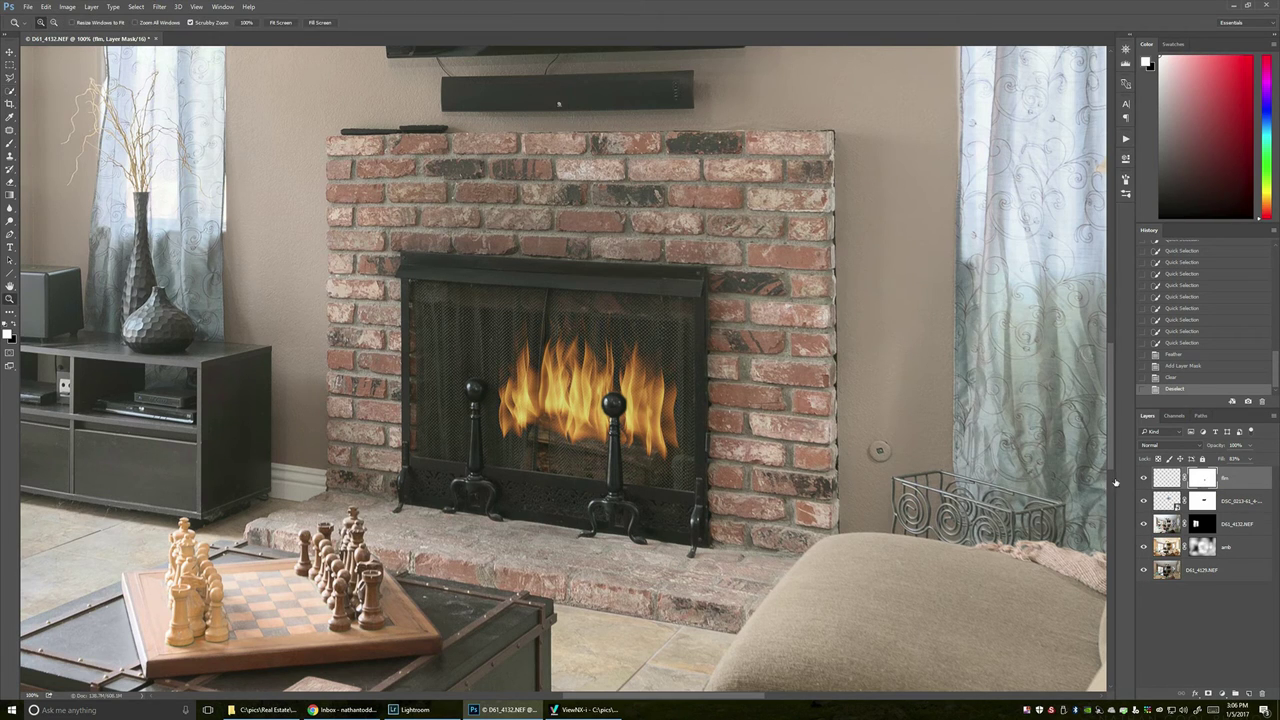
{"action": "left_click", "coordinate": [596, 407]}
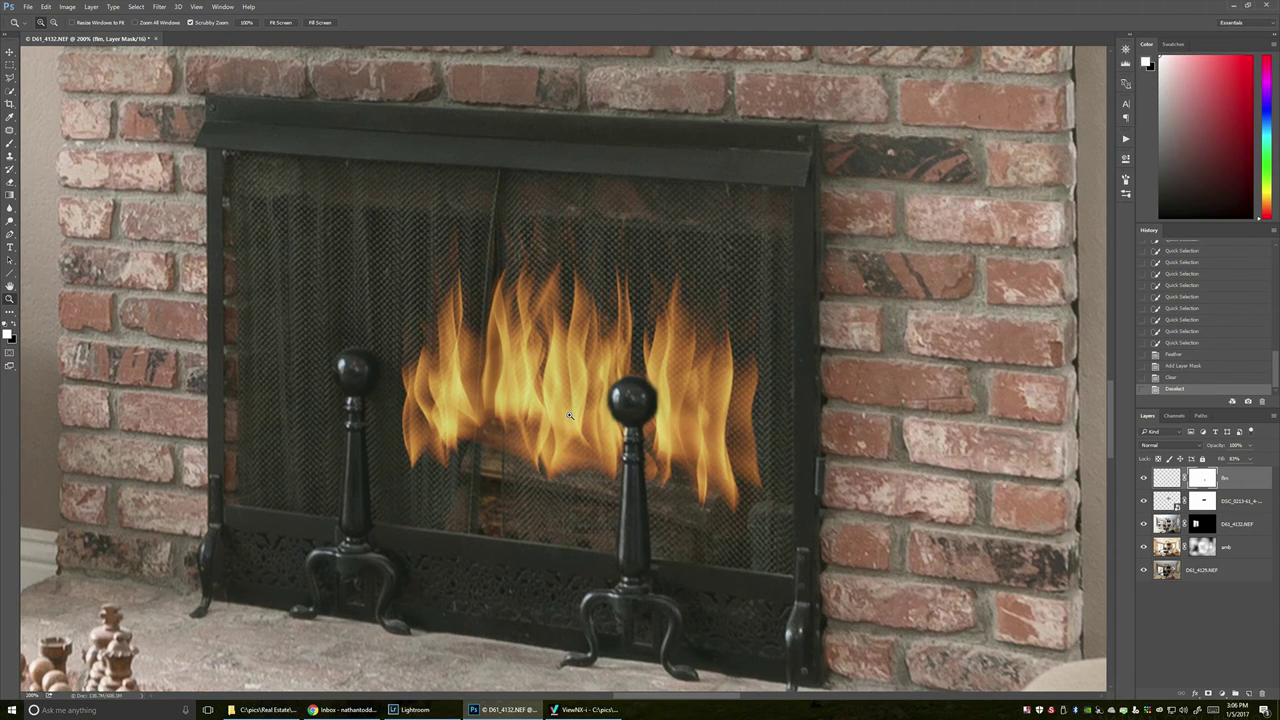
{"action": "key", "text": "e"}
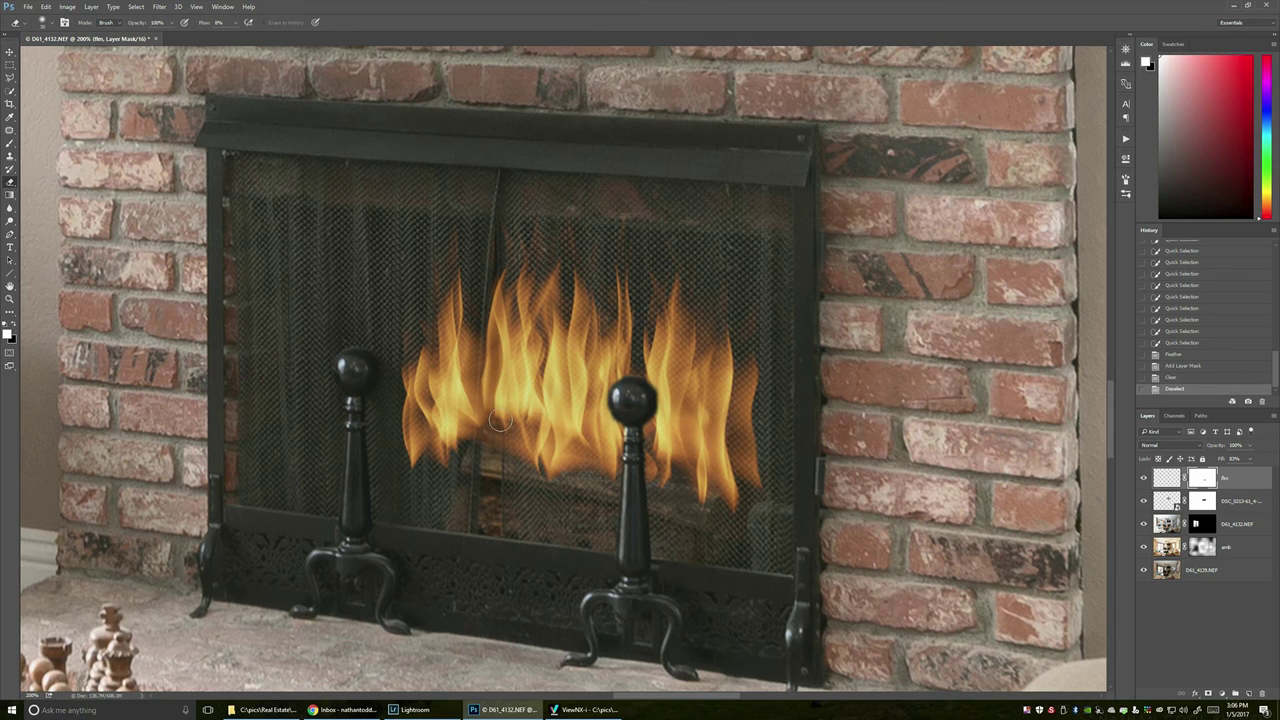
{"action": "key", "text": "bracketright"}
{"action": "mouse_move", "coordinate": [430, 467]}
{"action": "left_mouse_down"}
{"action": "mouse_move", "coordinate": [401, 384]}
{"action": "mouse_move", "coordinate": [399, 407]}
{"action": "mouse_move", "coordinate": [387, 379]}
{"action": "mouse_move", "coordinate": [394, 340]}
{"action": "mouse_move", "coordinate": [398, 432]}
{"action": "left_mouse_up"}
{"action": "mouse_move", "coordinate": [751, 491]}
{"action": "left_mouse_down"}
{"action": "mouse_move", "coordinate": [711, 523]}
{"action": "mouse_move", "coordinate": [741, 495]}
{"action": "mouse_move", "coordinate": [689, 511]}
{"action": "mouse_move", "coordinate": [477, 489]}
{"action": "mouse_move", "coordinate": [497, 478]}
{"action": "left_mouse_up"}
{"action": "mouse_move", "coordinate": [720, 450]}
{"action": "left_mouse_down"}
{"action": "mouse_move", "coordinate": [771, 377]}
{"action": "mouse_move", "coordinate": [760, 363]}
{"action": "mouse_move", "coordinate": [750, 497]}
{"action": "mouse_move", "coordinate": [665, 498]}
{"action": "left_mouse_up"}
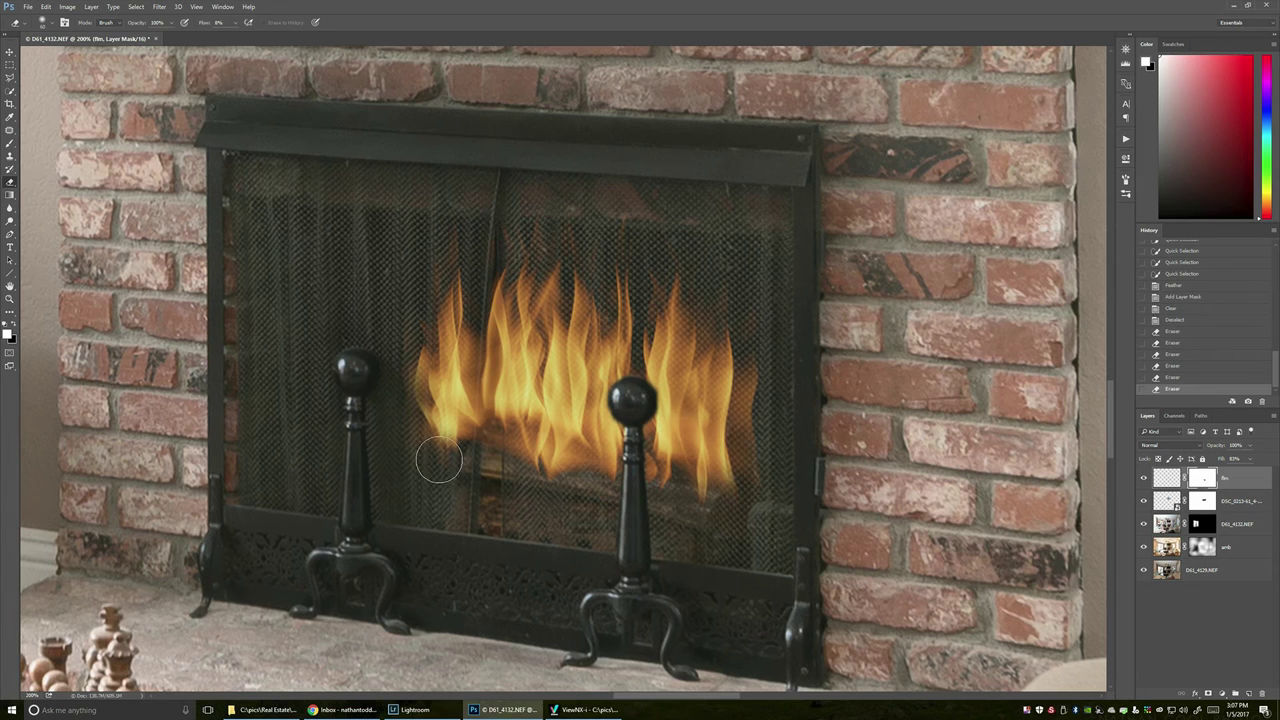
{"action": "mouse_move", "coordinate": [454, 483]}
{"action": "left_mouse_down"}
{"action": "mouse_move", "coordinate": [514, 500]}
{"action": "mouse_move", "coordinate": [581, 487]}
{"action": "mouse_move", "coordinate": [572, 482]}
{"action": "left_mouse_up"}
{"action": "left_click_drag", "start_coordinate": [394, 294], "coordinate": [397, 314]}
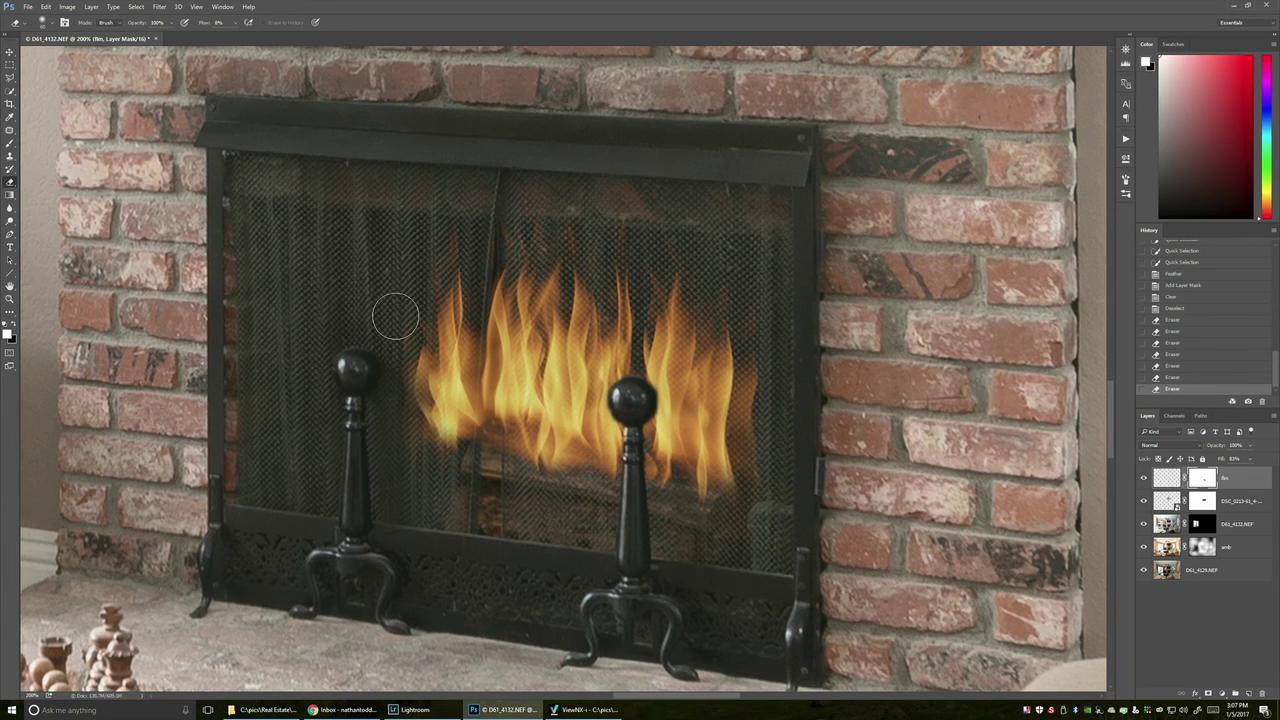
{"action": "mouse_move", "coordinate": [549, 486]}
{"action": "left_mouse_down"}
{"action": "mouse_move", "coordinate": [580, 473]}
{"action": "mouse_move", "coordinate": [572, 481]}
{"action": "mouse_move", "coordinate": [668, 487]}
{"action": "mouse_move", "coordinate": [664, 420]}
{"action": "left_mouse_up"}
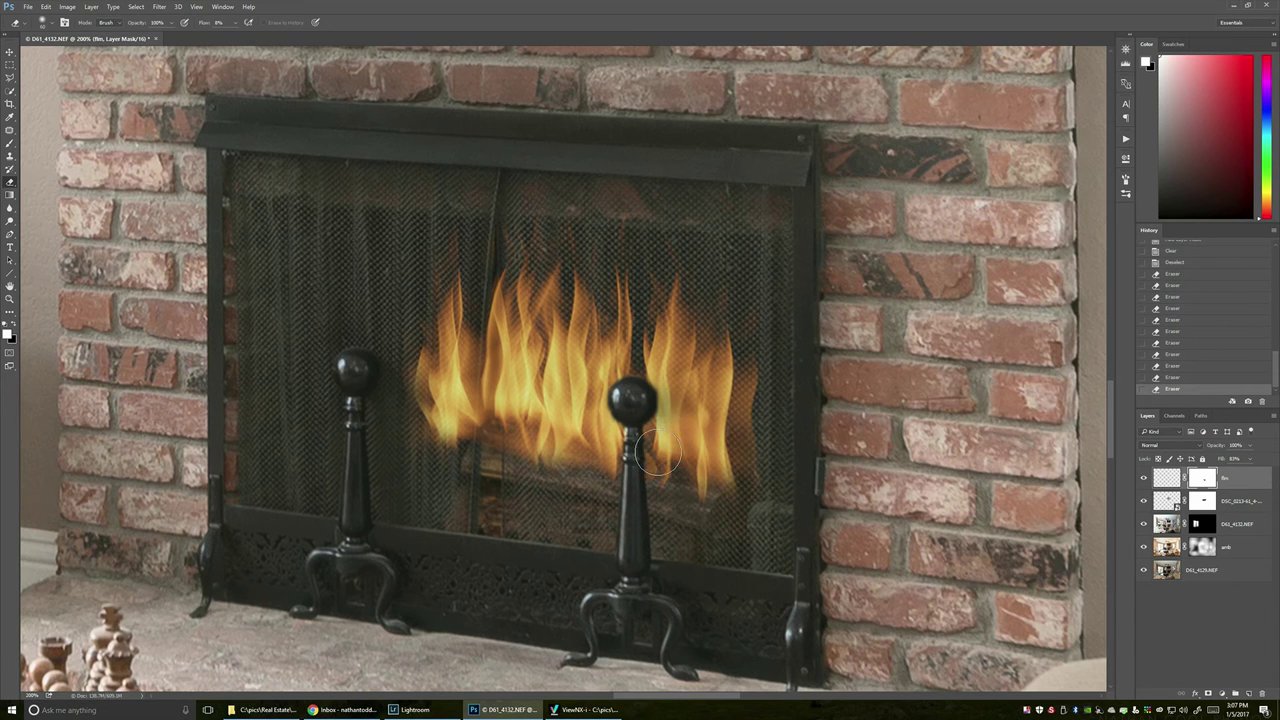
{"action": "key", "text": "ctrl+z"}
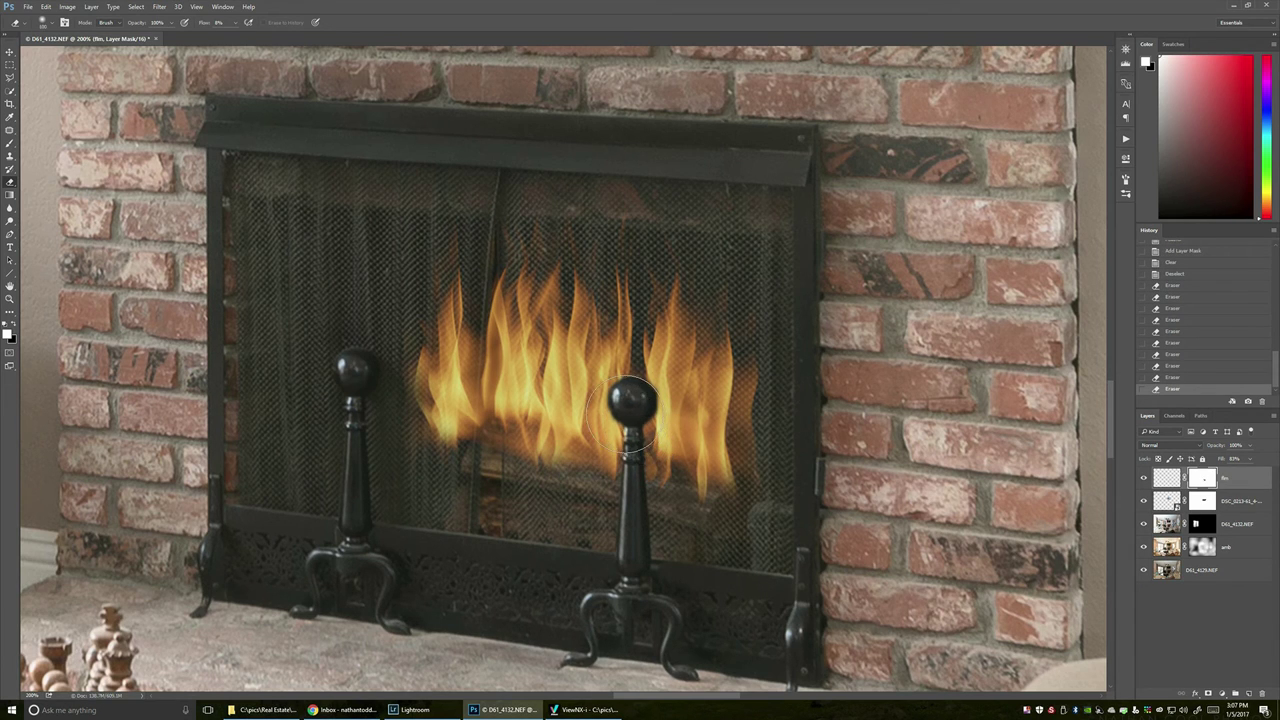
{"action": "mouse_move", "coordinate": [628, 410]}
{"action": "left_mouse_down"}
{"action": "mouse_move", "coordinate": [650, 455]}
{"action": "mouse_move", "coordinate": [592, 468]}
{"action": "left_mouse_up"}
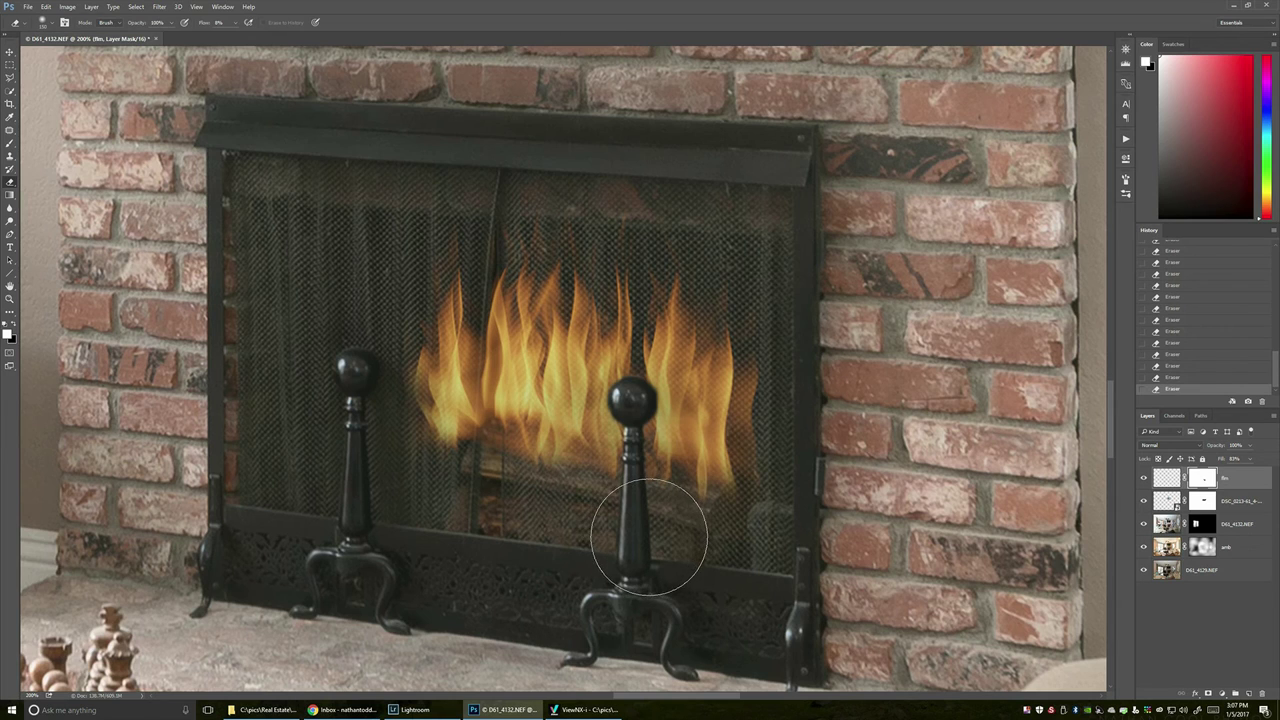
Step: Fit the room on screen and raise the flame layer's fill to about 92%
{"action": "key", "text": "alt+v"}
{"action": "key", "text": "ctrl+0"}
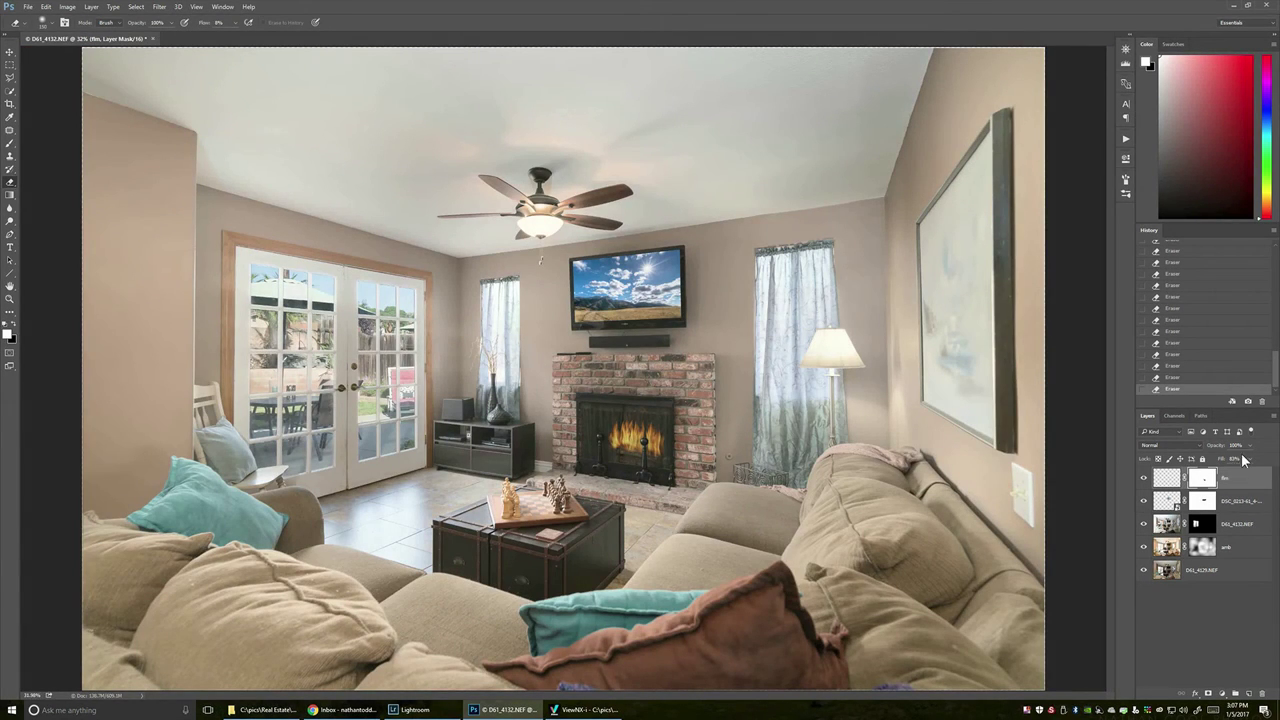
{"action": "left_click", "coordinate": [1251, 459]}
{"action": "left_click_drag", "start_coordinate": [1251, 463], "coordinate": [1256, 478]}
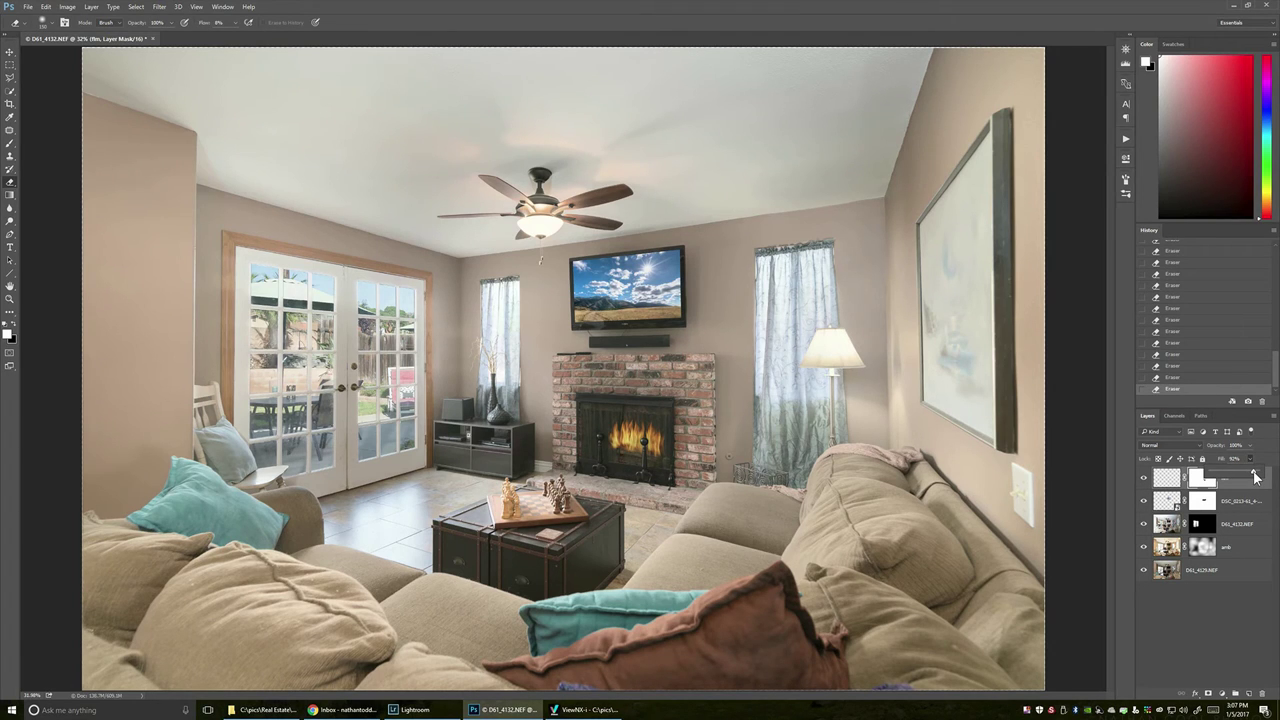
{"action": "left_click_drag", "start_coordinate": [1256, 478], "coordinate": [1256, 478]}
{"action": "left_click", "coordinate": [1238, 589]}
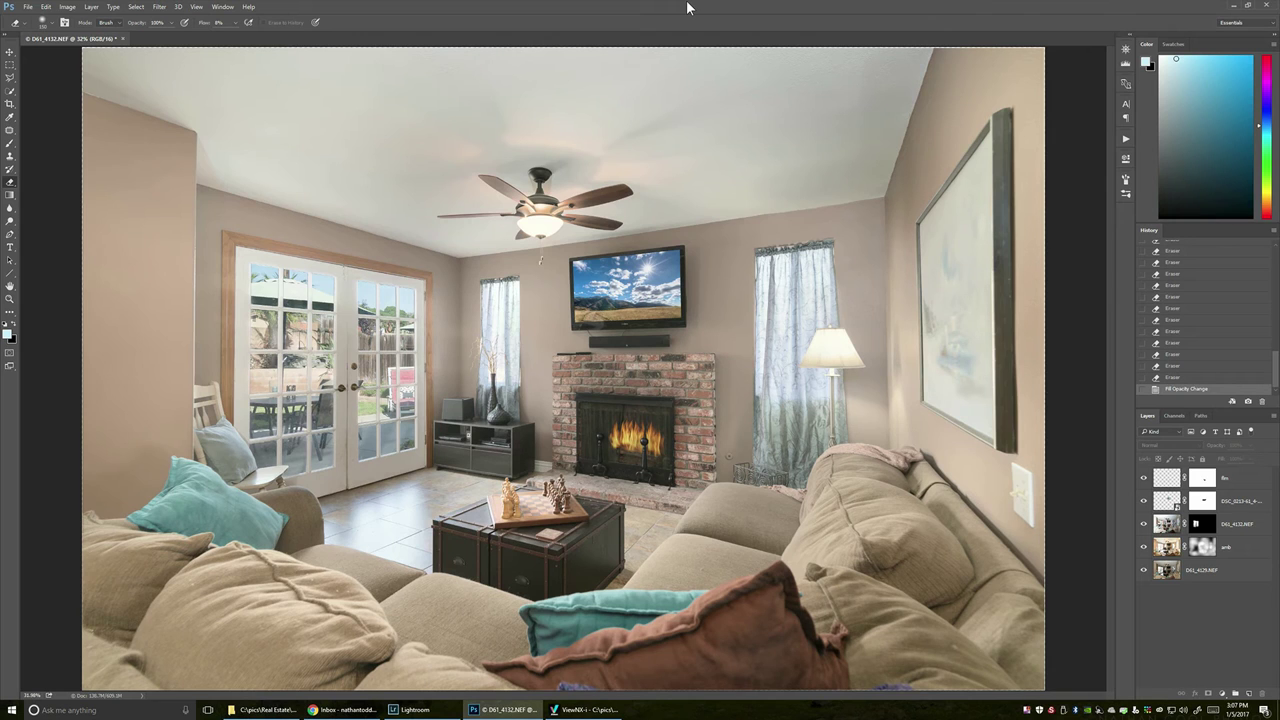
Step: Save as Photoshop PSD D61_4132-tute.psd, accepting the compatibility options
{"action": "key", "text": "alt+f"}
{"action": "key", "text": "a"}
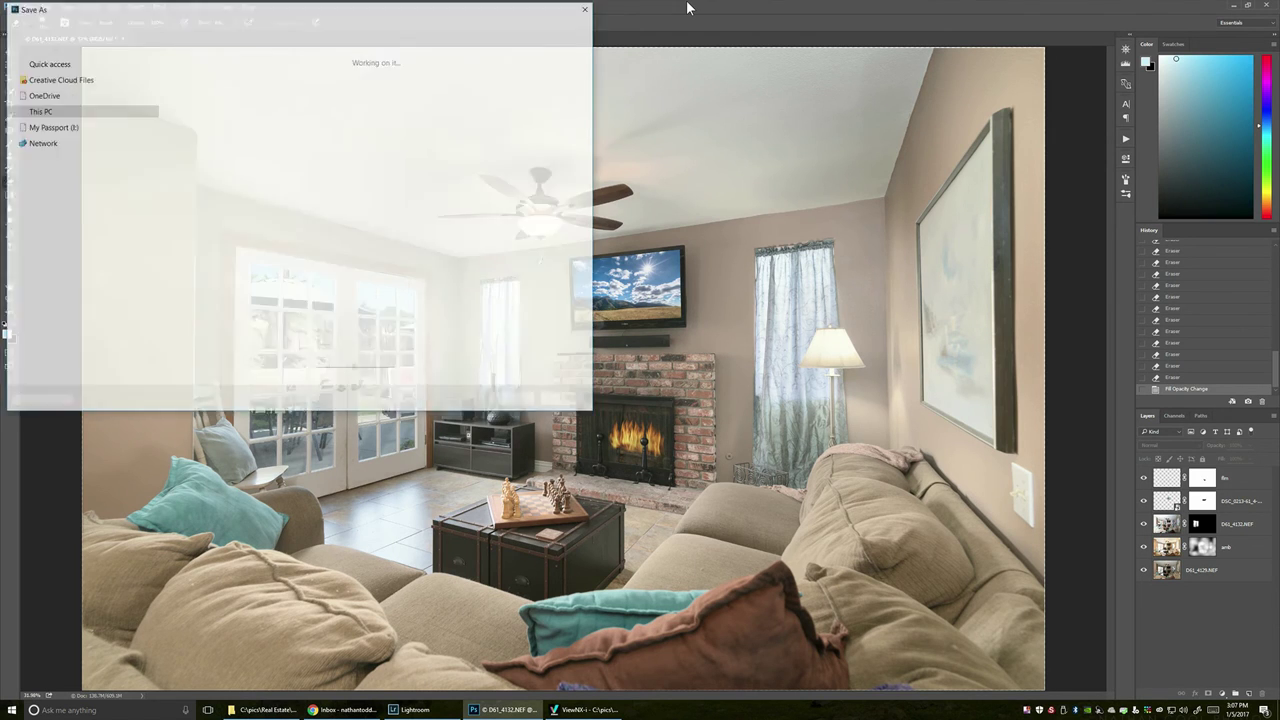
{"action": "left_click", "coordinate": [309, 326]}
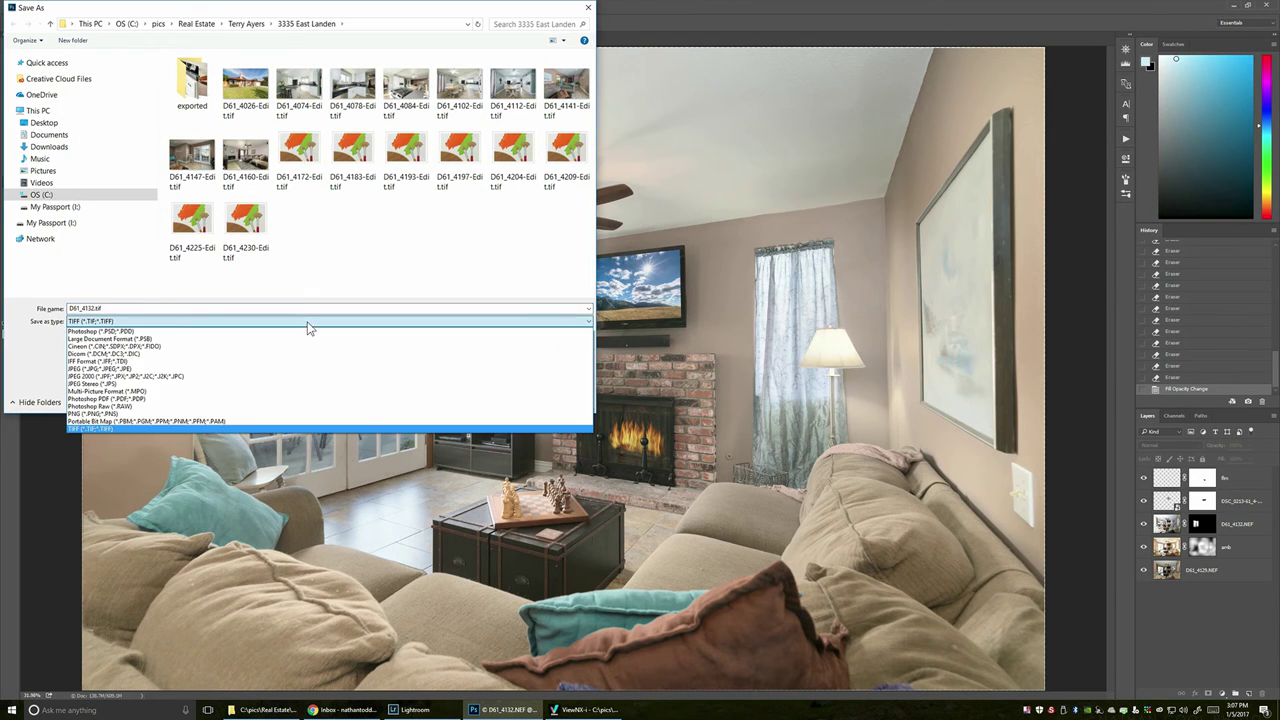
{"action": "left_click", "coordinate": [306, 328]}
{"action": "left_click", "coordinate": [257, 308]}
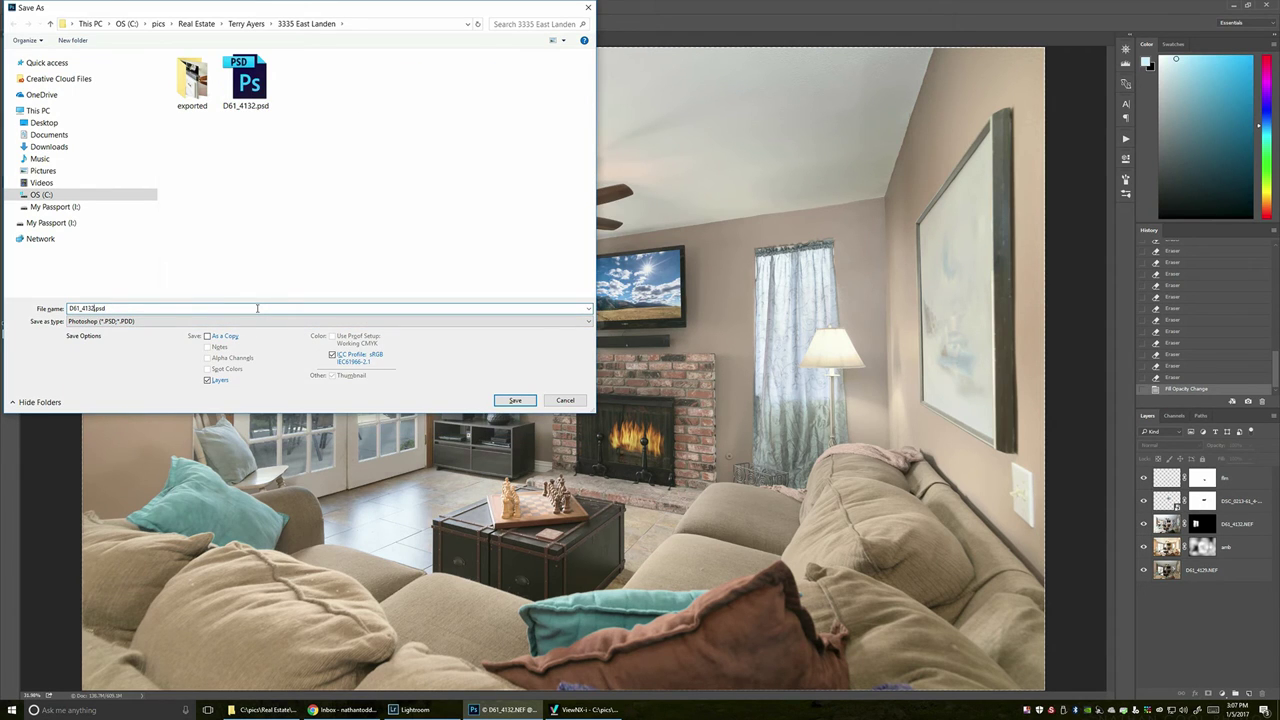
{"action": "type", "text": "-tube"}
{"action": "key", "text": "Return"}
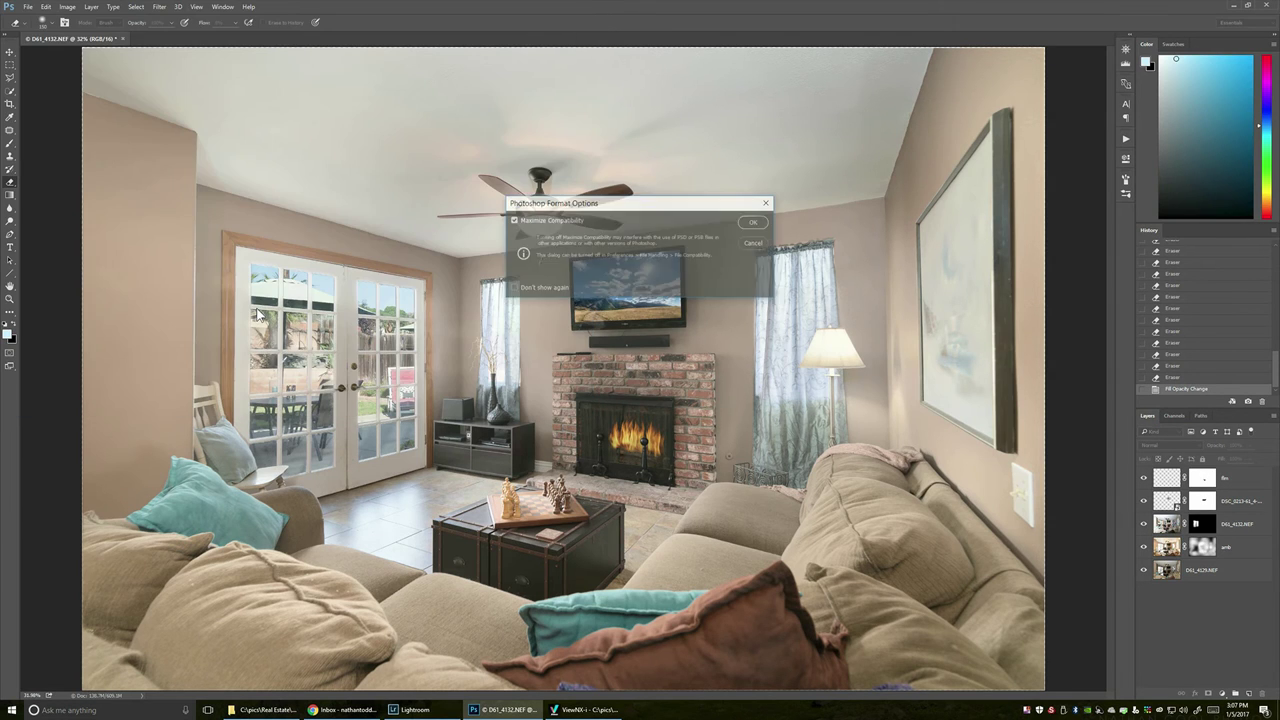
{"action": "key", "text": "Return"}
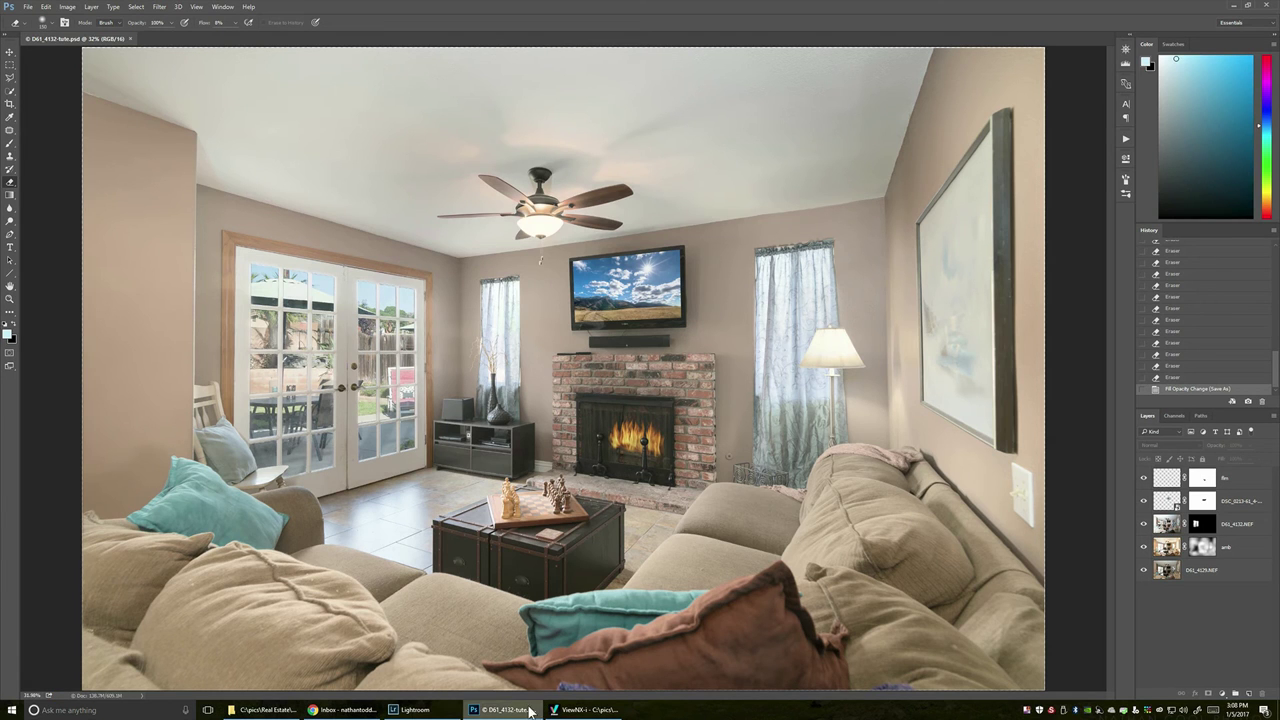
{"action": "left_click", "coordinate": [435, 711]}
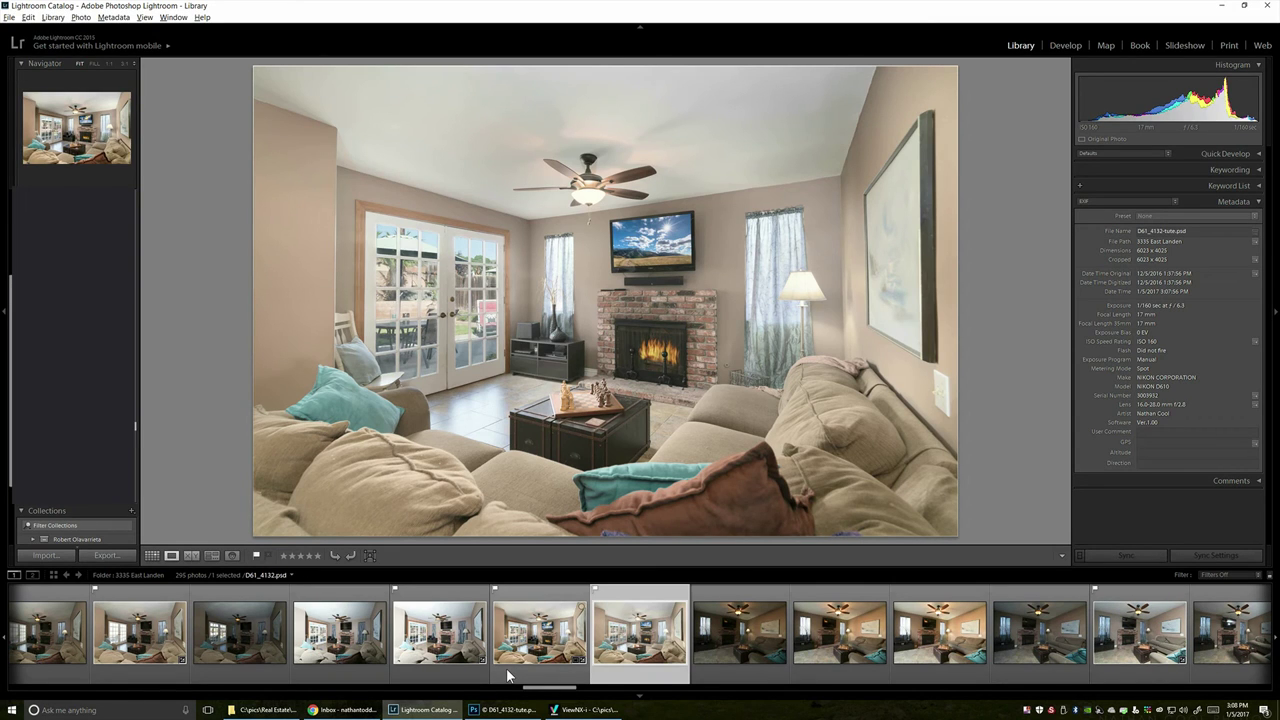
Step: Apply the RE Full Bump preset in Develop, then tighten the crop's top and bottom edges
{"action": "left_click", "coordinate": [1073, 44]}
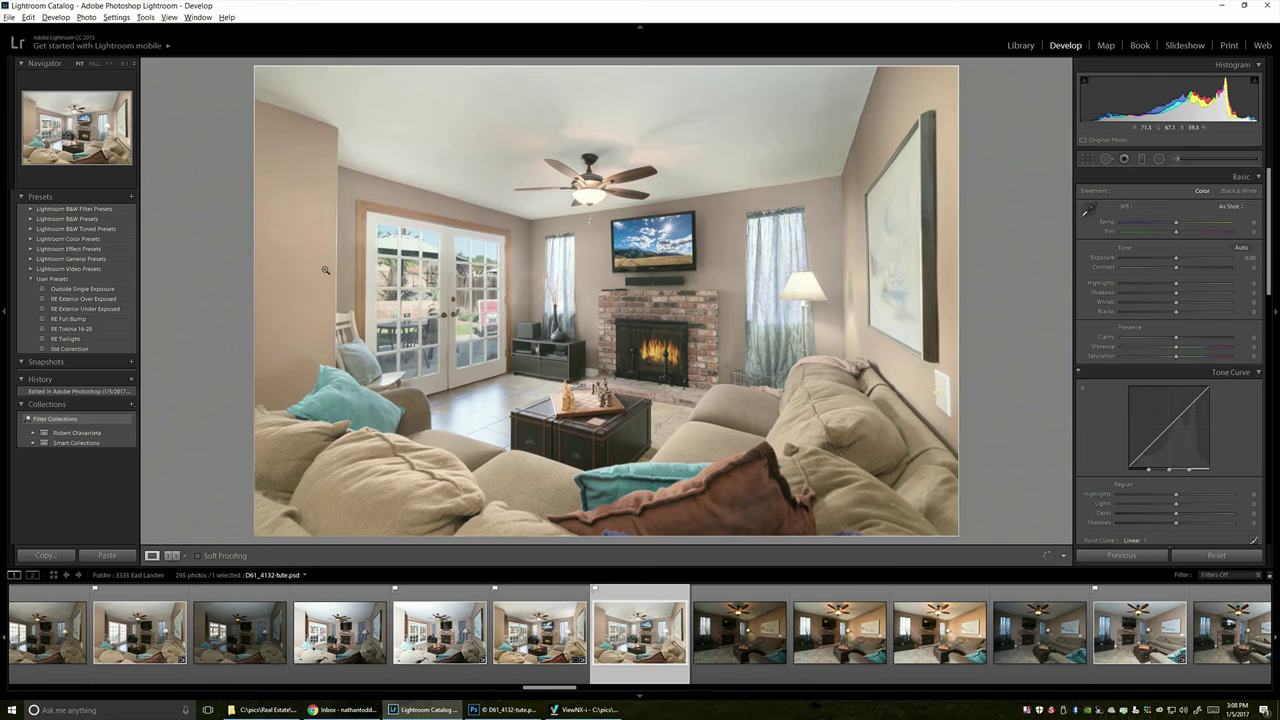
{"action": "left_click", "coordinate": [67, 319]}
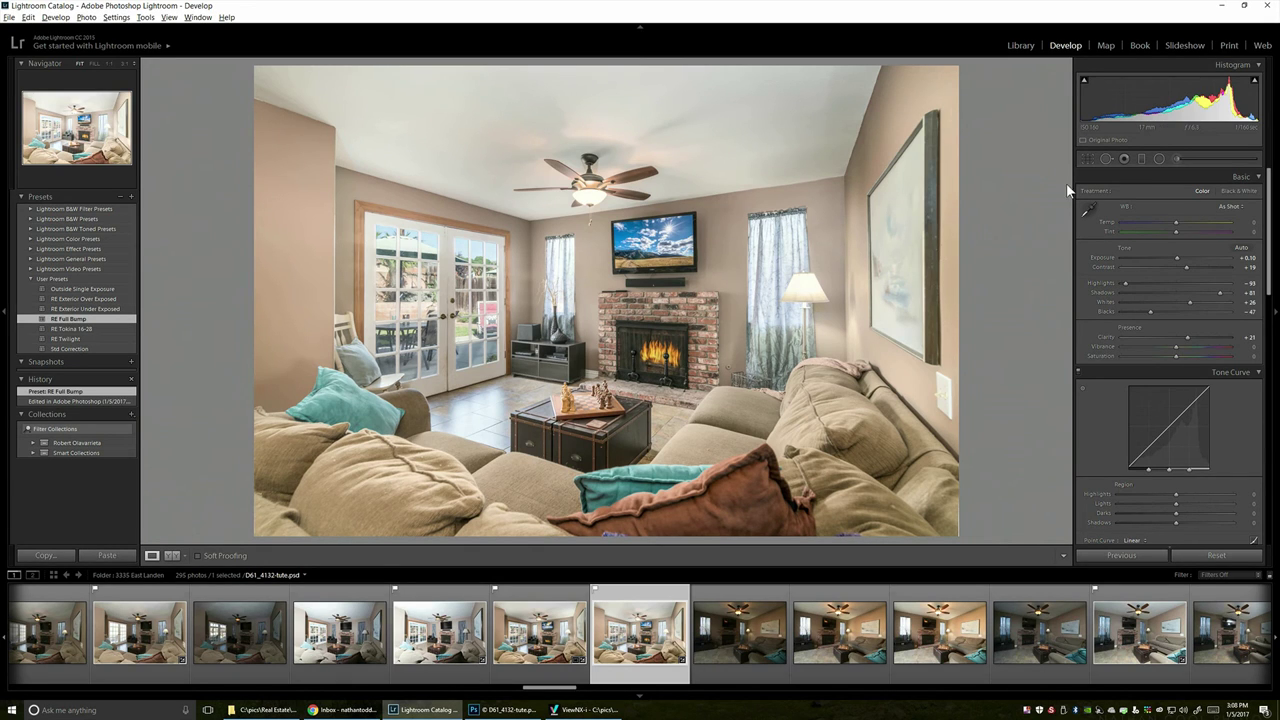
{"action": "left_click", "coordinate": [1090, 160]}
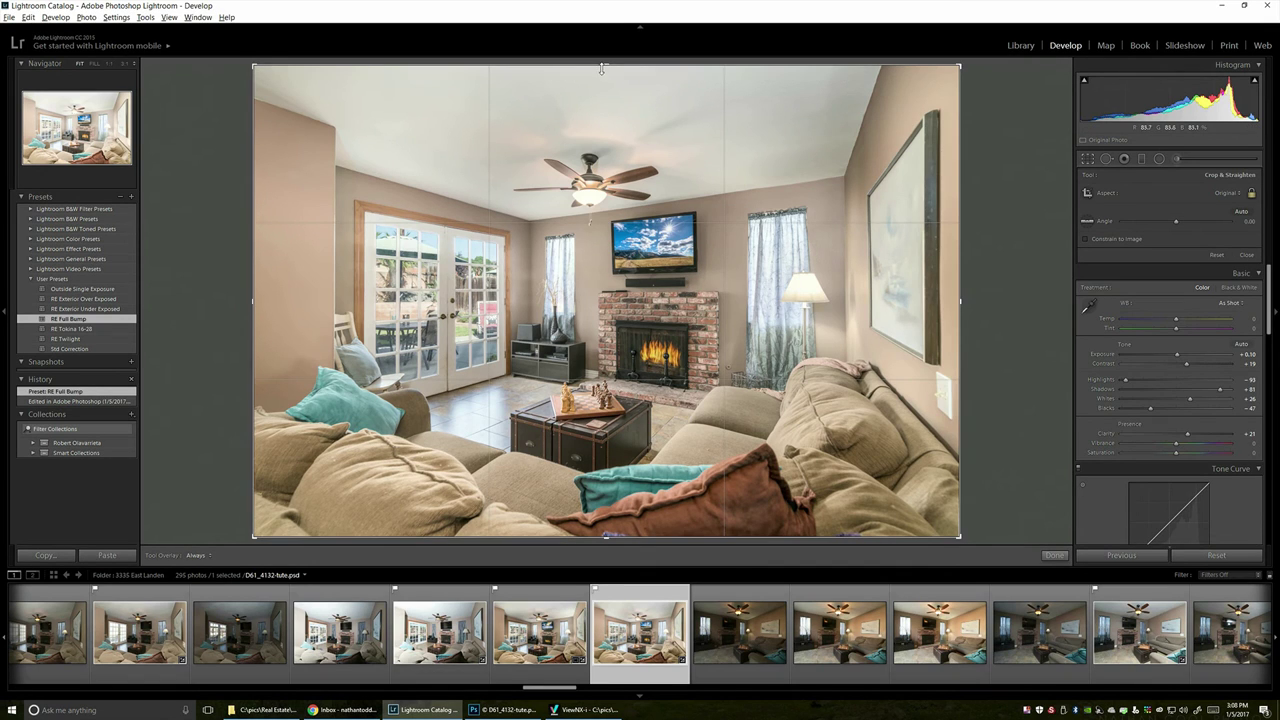
{"action": "left_click_drag", "start_coordinate": [602, 67], "coordinate": [603, 78]}
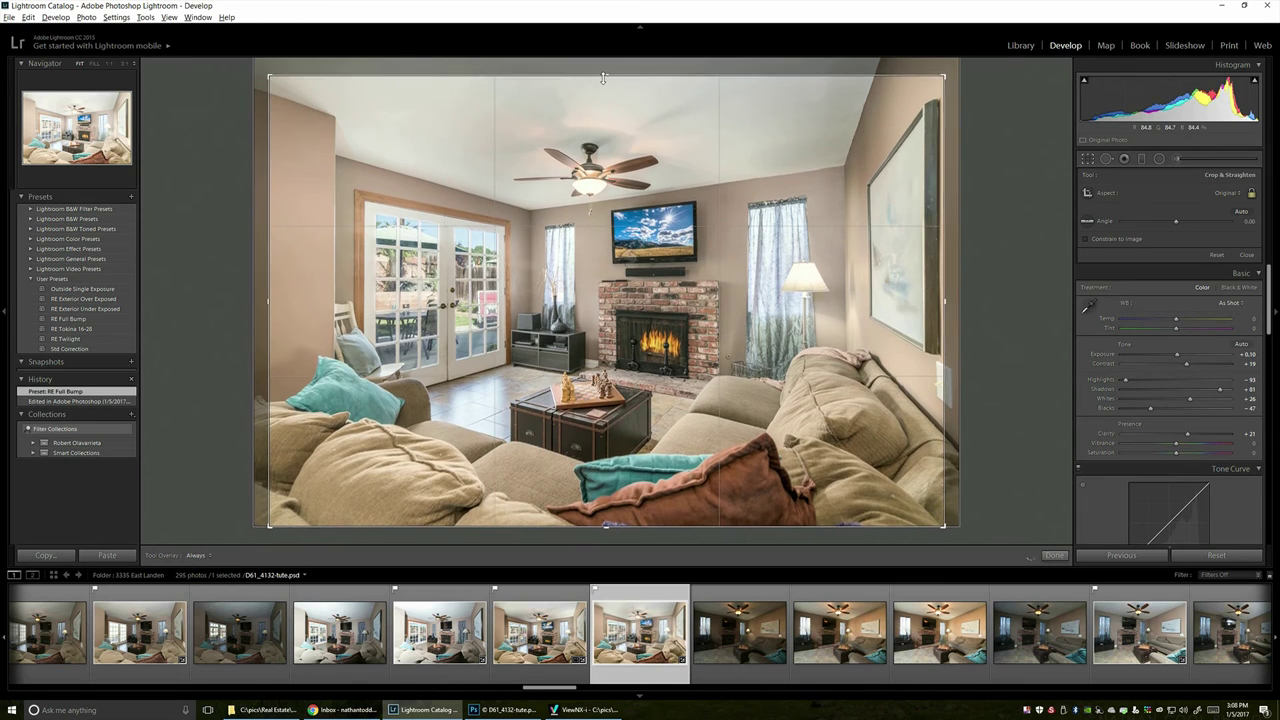
{"action": "left_click_drag", "start_coordinate": [603, 535], "coordinate": [604, 525]}
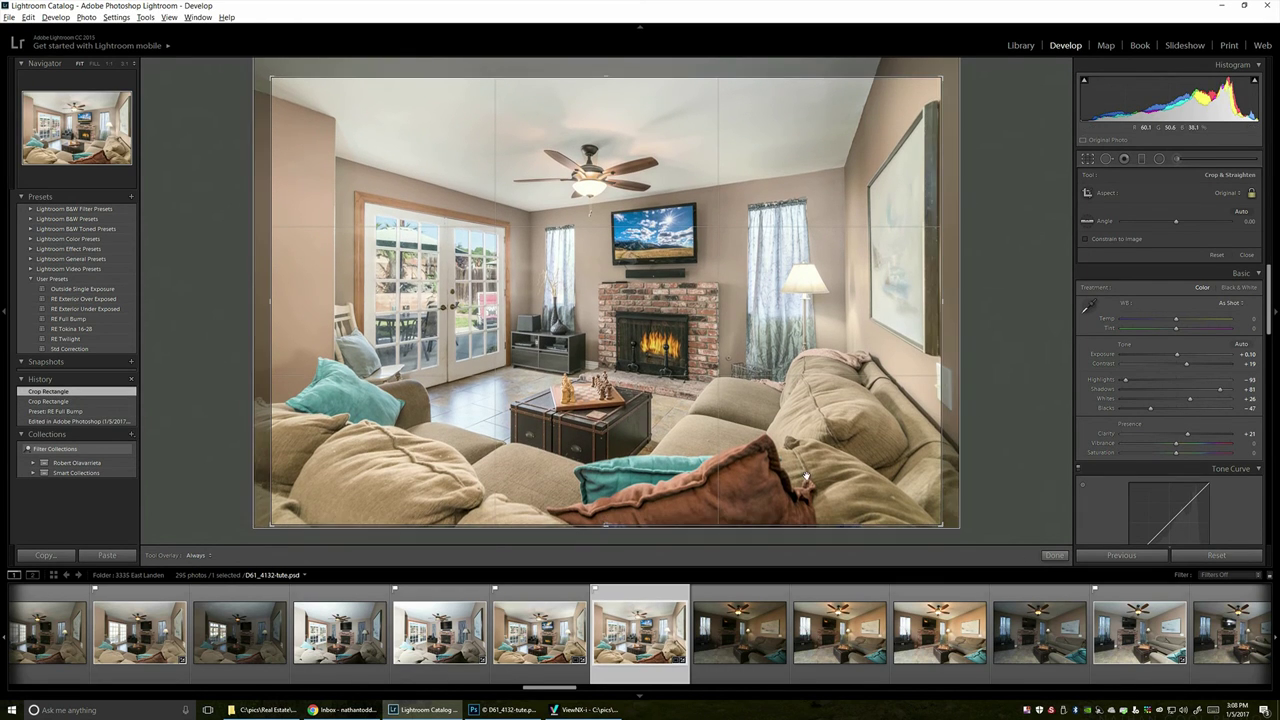
{"action": "left_click_drag", "start_coordinate": [897, 486], "coordinate": [894, 487]}
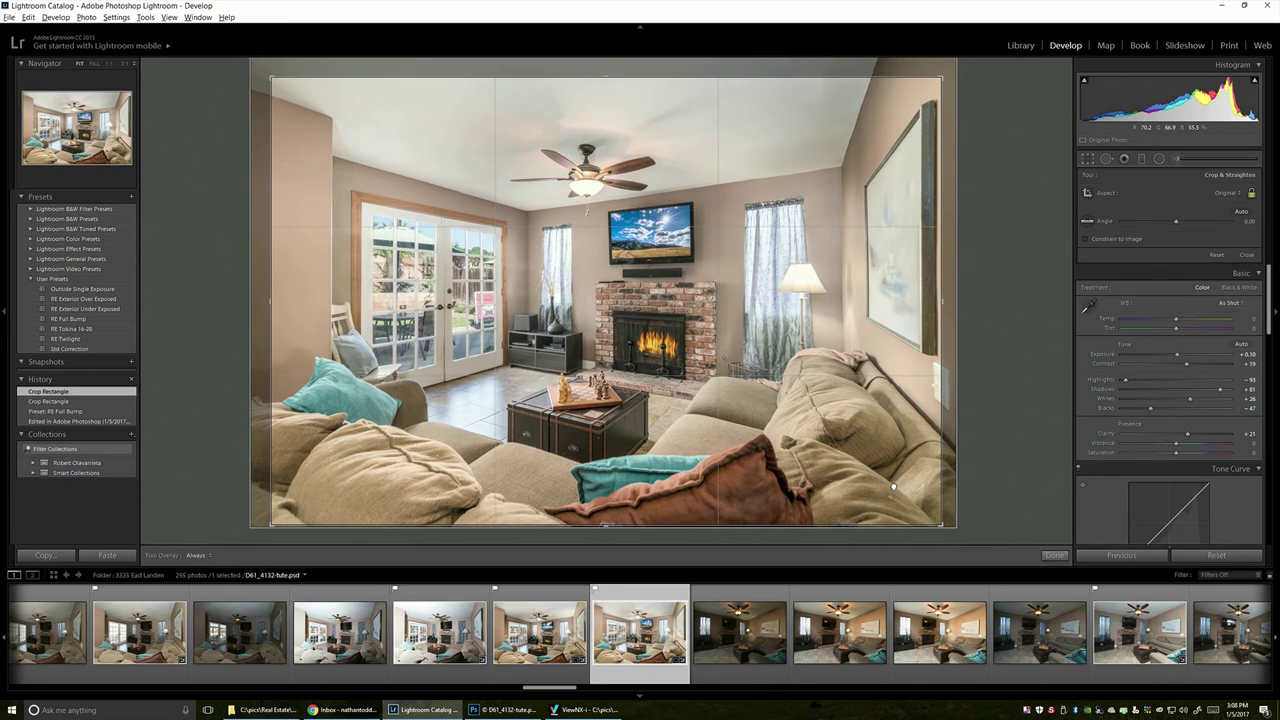
{"action": "left_click", "coordinate": [1055, 556]}
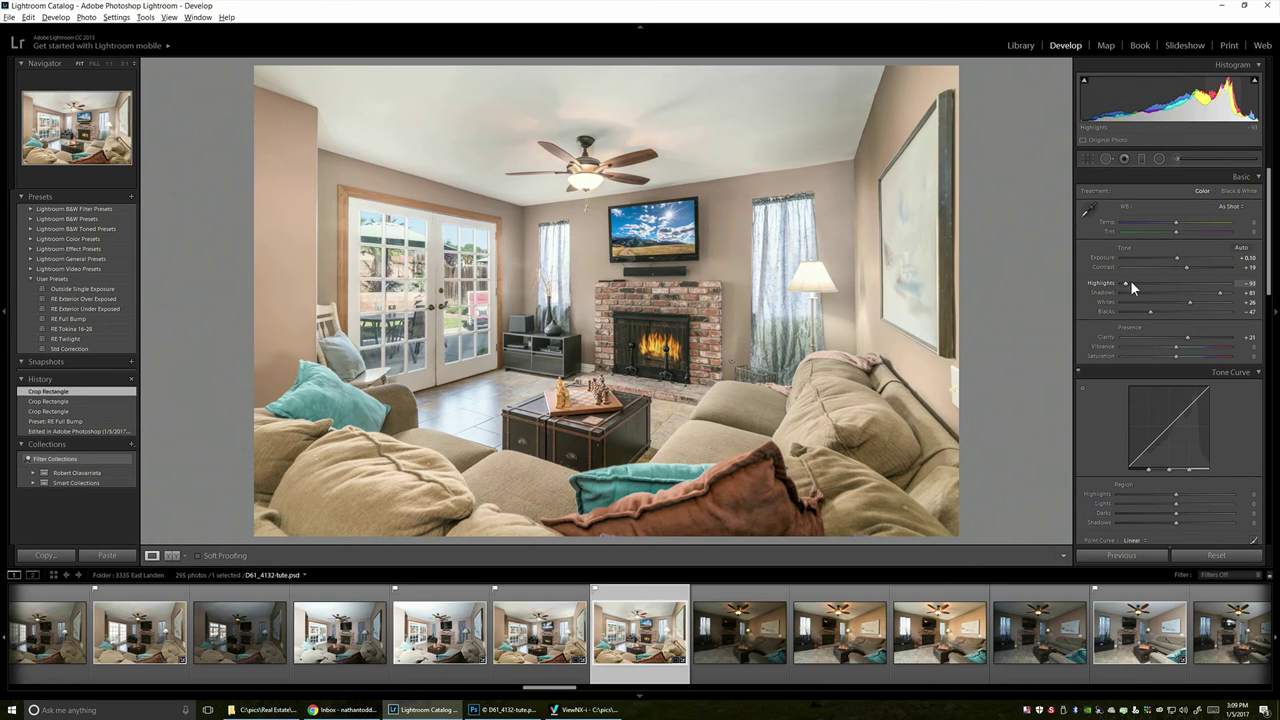
Step: Lower the Basic Shadows slider slightly to +61, and undo a trial Tone Curve Lights change
{"action": "left_click_drag", "start_coordinate": [1218, 297], "coordinate": [1210, 293]}
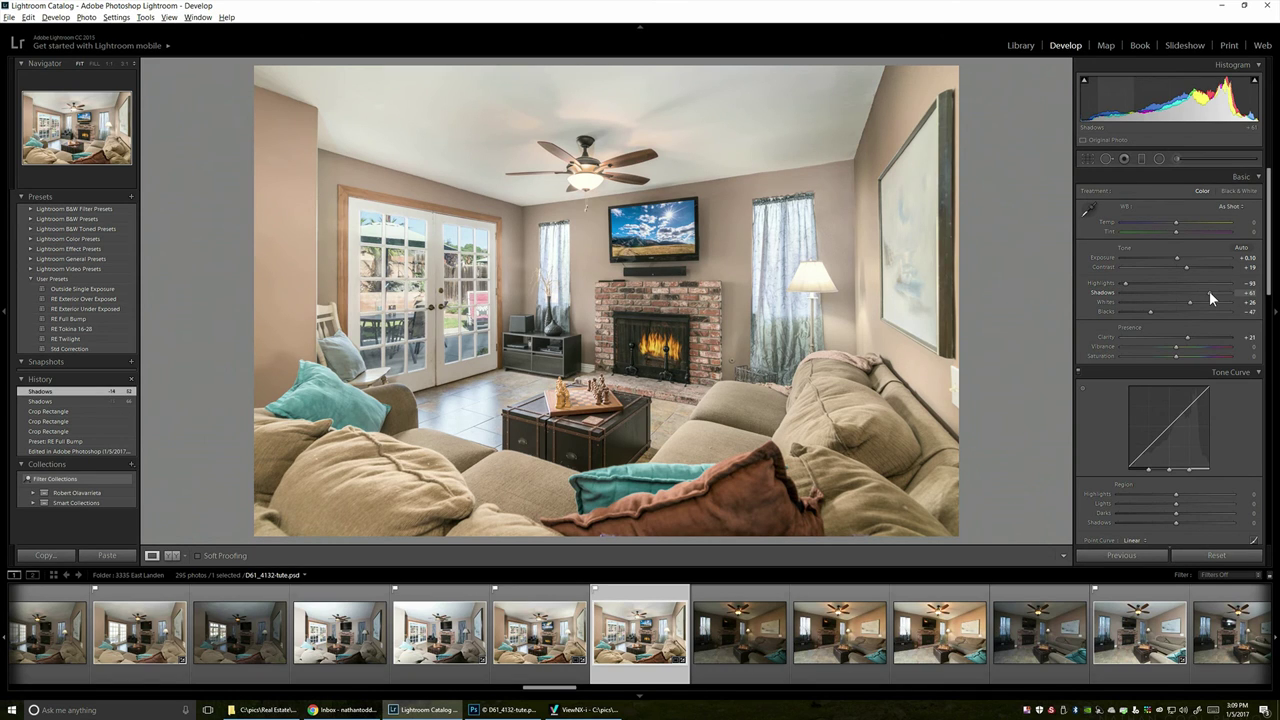
{"action": "left_click", "coordinate": [1181, 503]}
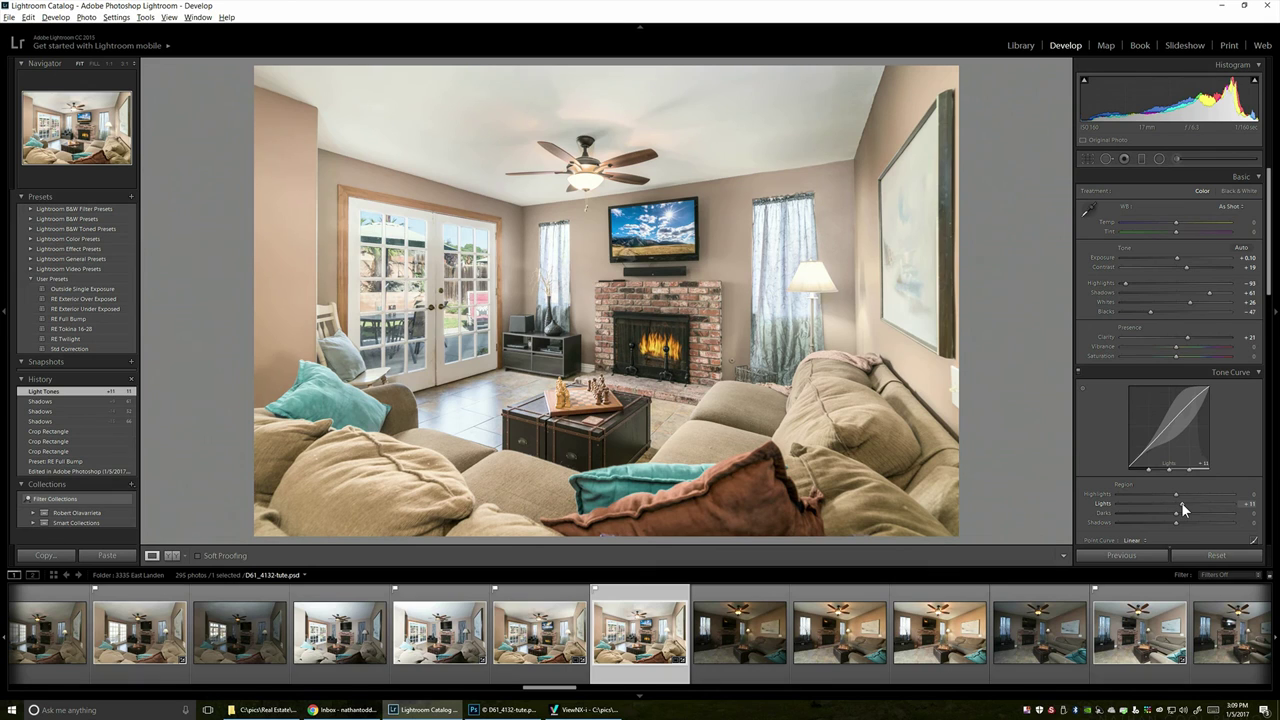
{"action": "key", "text": "ctrl+z"}
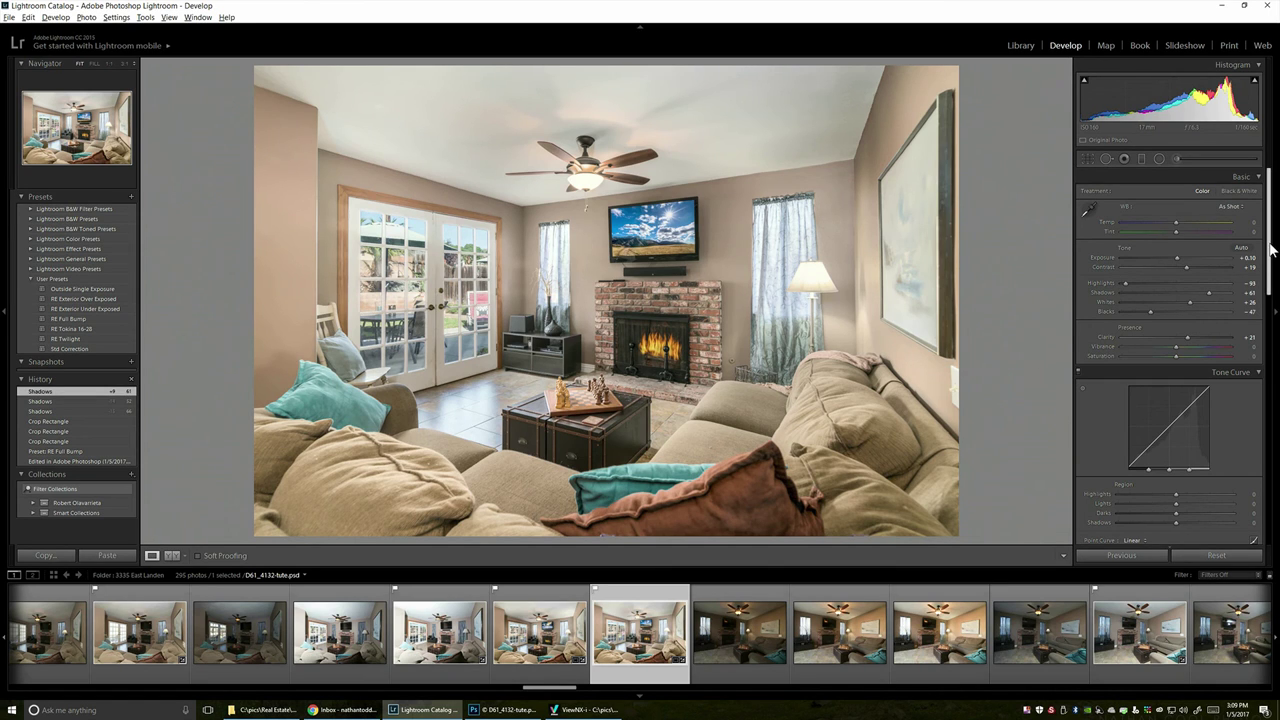
Step: Add a subtle darkening Post-Crop Vignetting with amount -7
{"action": "scroll", "coordinate": [1273, 268], "scroll_direction": "down", "scroll_amount": 2}
{"action": "scroll", "coordinate": [1273, 268], "scroll_direction": "down", "scroll_amount": 10}
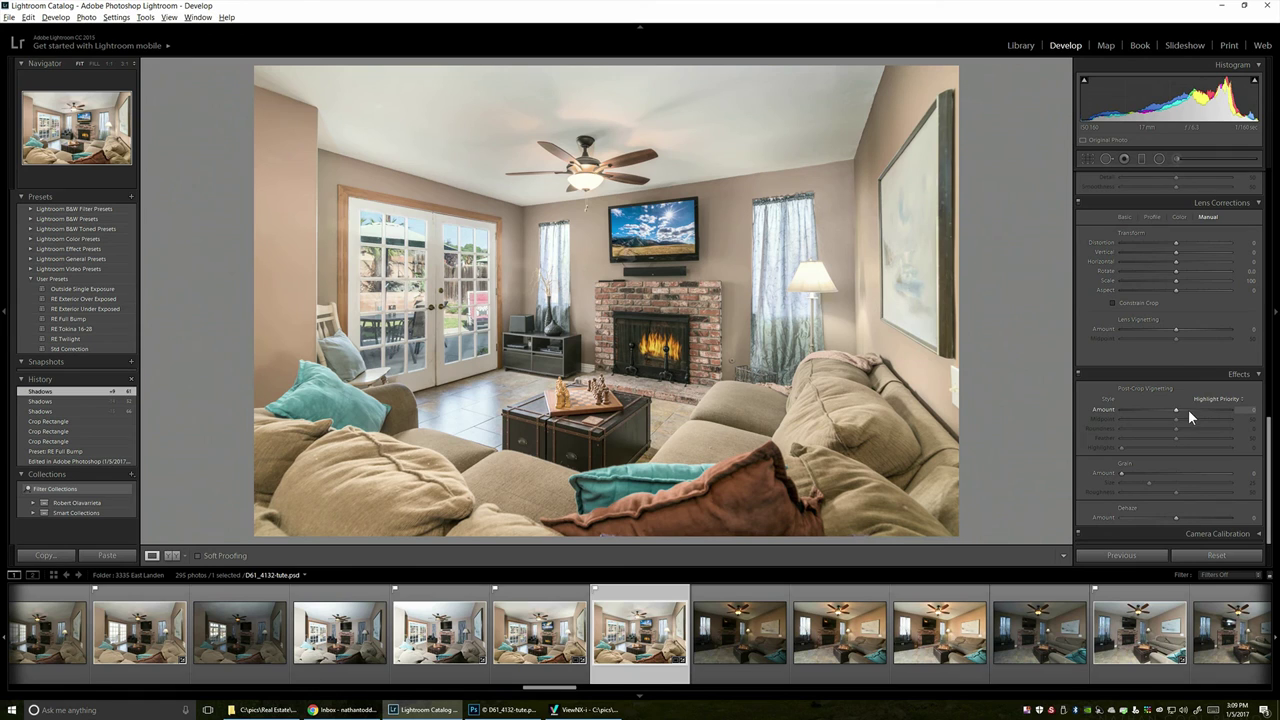
{"action": "left_click_drag", "start_coordinate": [1177, 408], "coordinate": [1172, 408]}
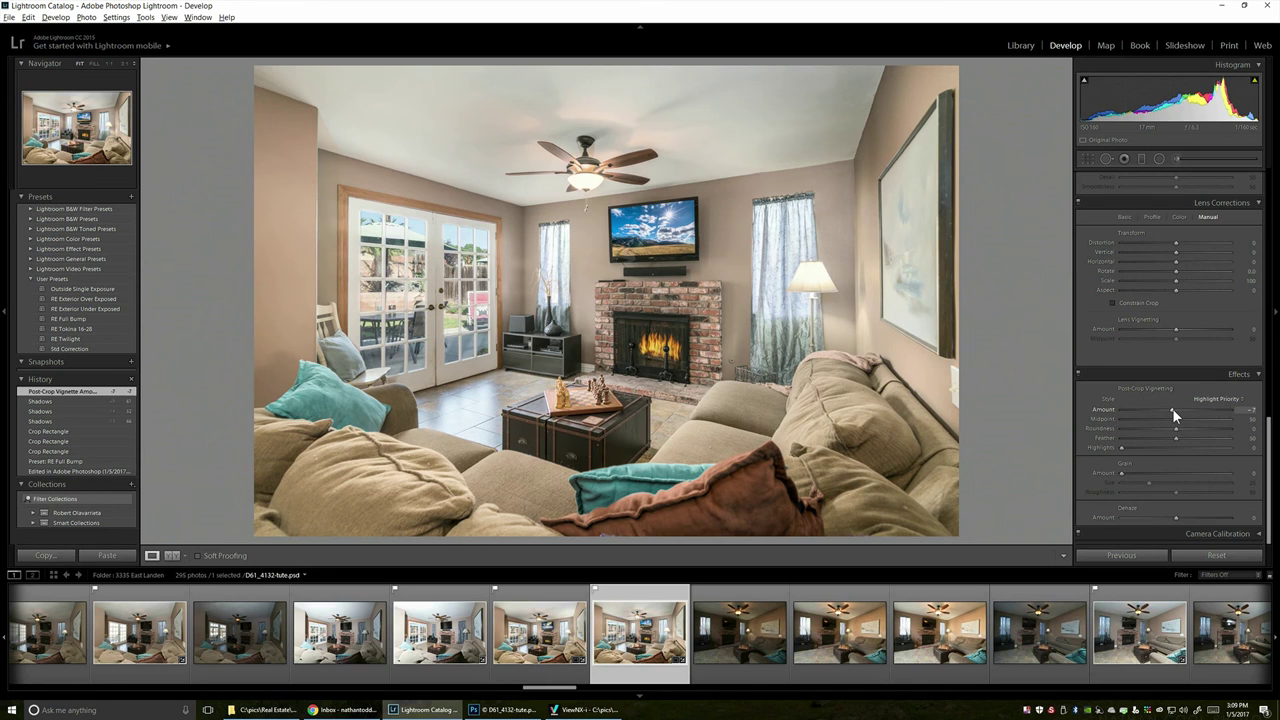
{"action": "left_click_drag", "start_coordinate": [1271, 458], "coordinate": [1268, 204]}
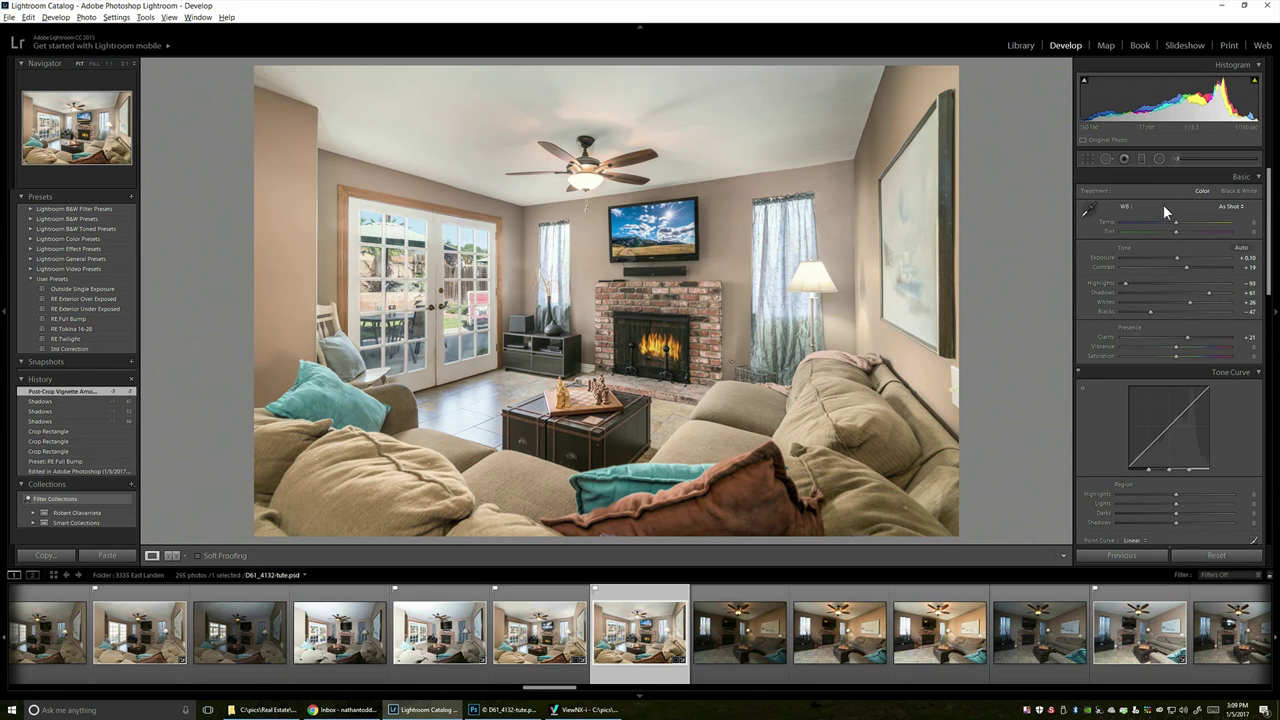
Step: Export the edited PSD as tute.jpg, using custom text 'tute', into the 'exported' subfolder
{"action": "key", "text": "alt"}
{"action": "key", "text": "alt"}
{"action": "key", "text": "ctrl+shift+e"}
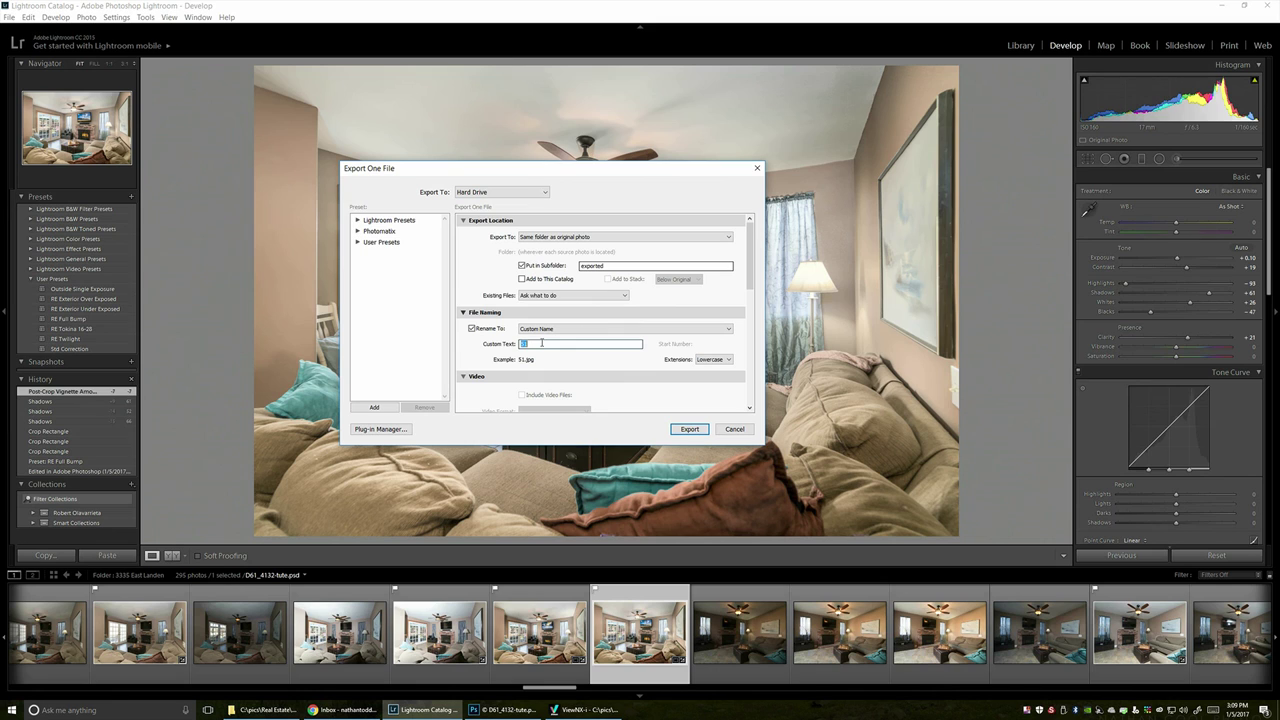
{"action": "type", "text": "tute"}
{"action": "left_click", "coordinate": [690, 428]}
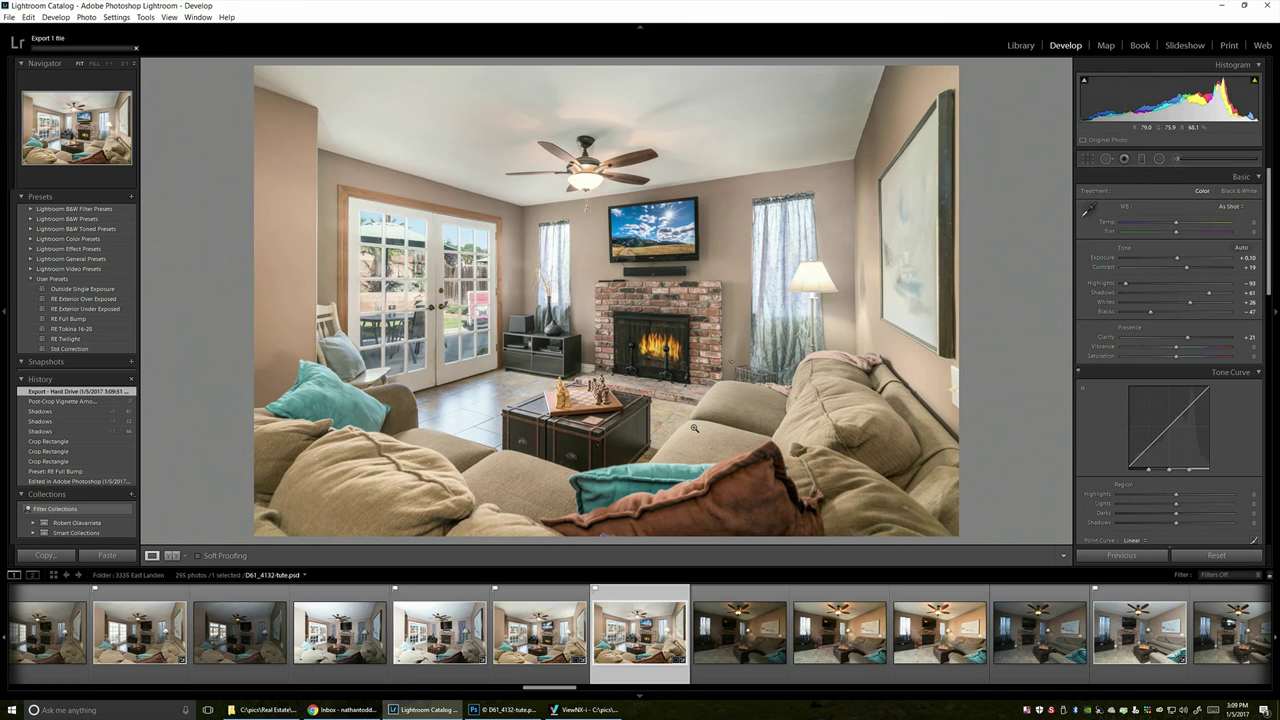